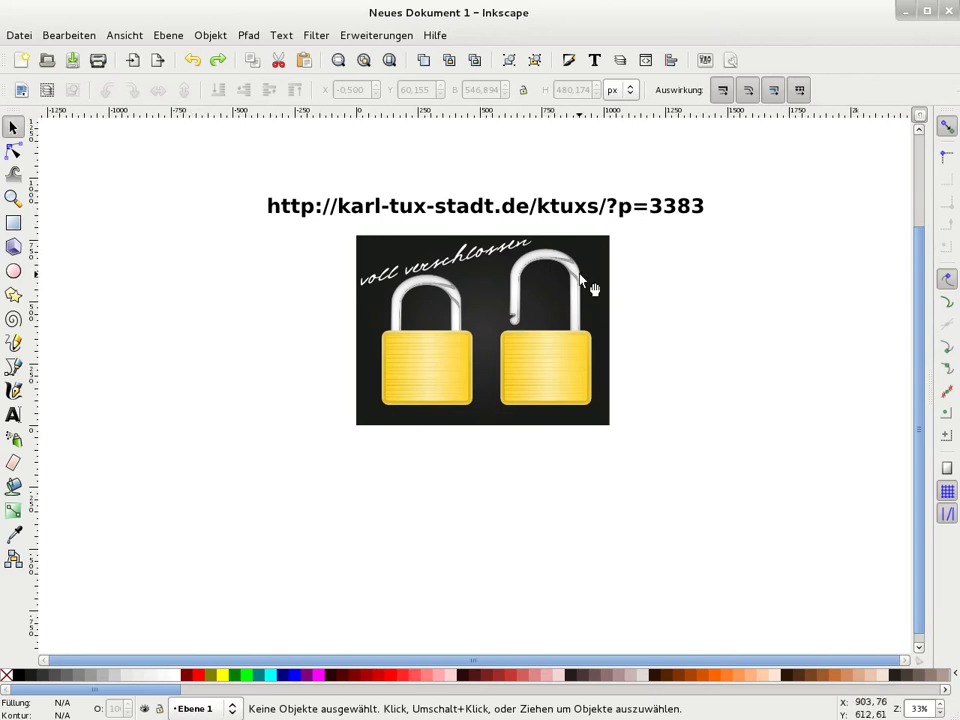
Step: Delete the URL text line and the reference padlock picture from the page
{"action": "left_click", "coordinate": [673, 215]}
{"action": "key", "text": "Delete"}
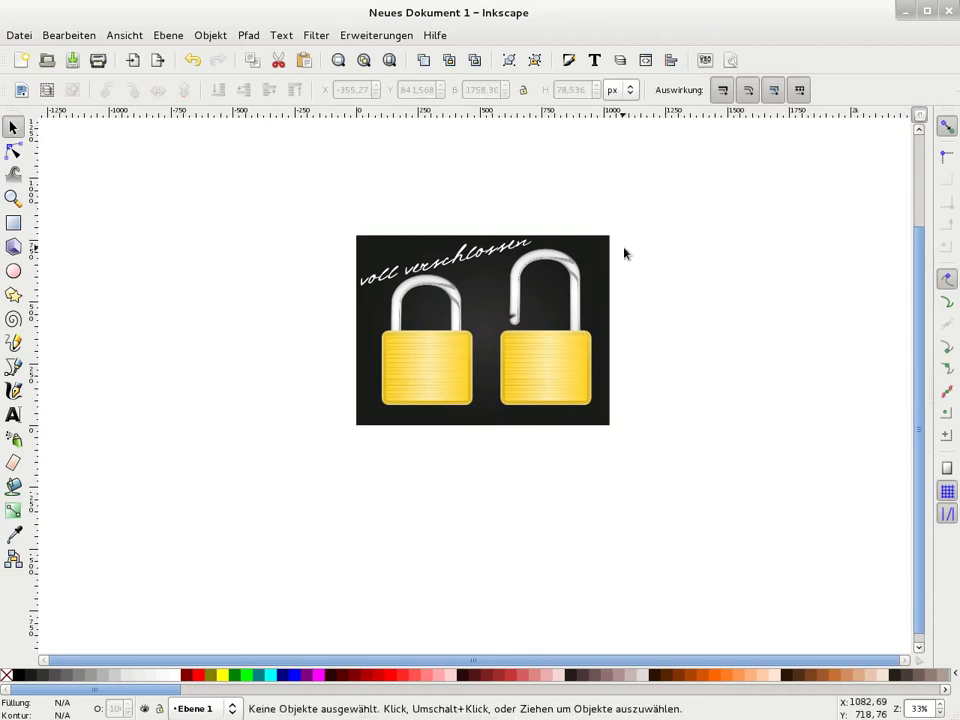
{"action": "left_click", "coordinate": [601, 289]}
{"action": "key", "text": "Delete"}
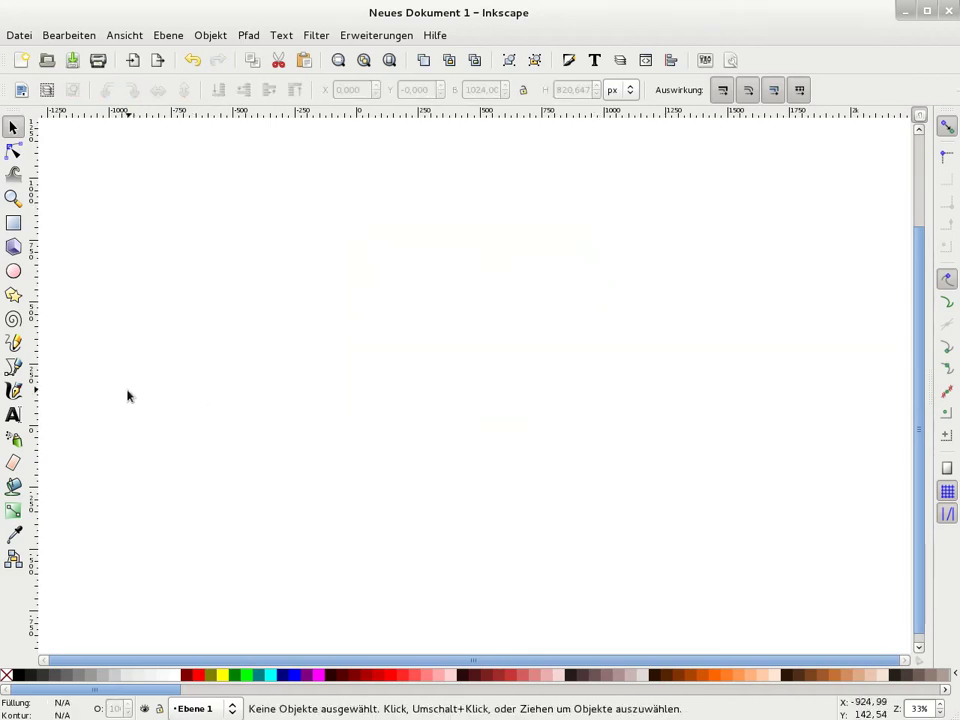
Step: Draw a six-point open Bezier path shaped like an inverted U with bevelled top corners
{"action": "left_click", "coordinate": [14, 369]}
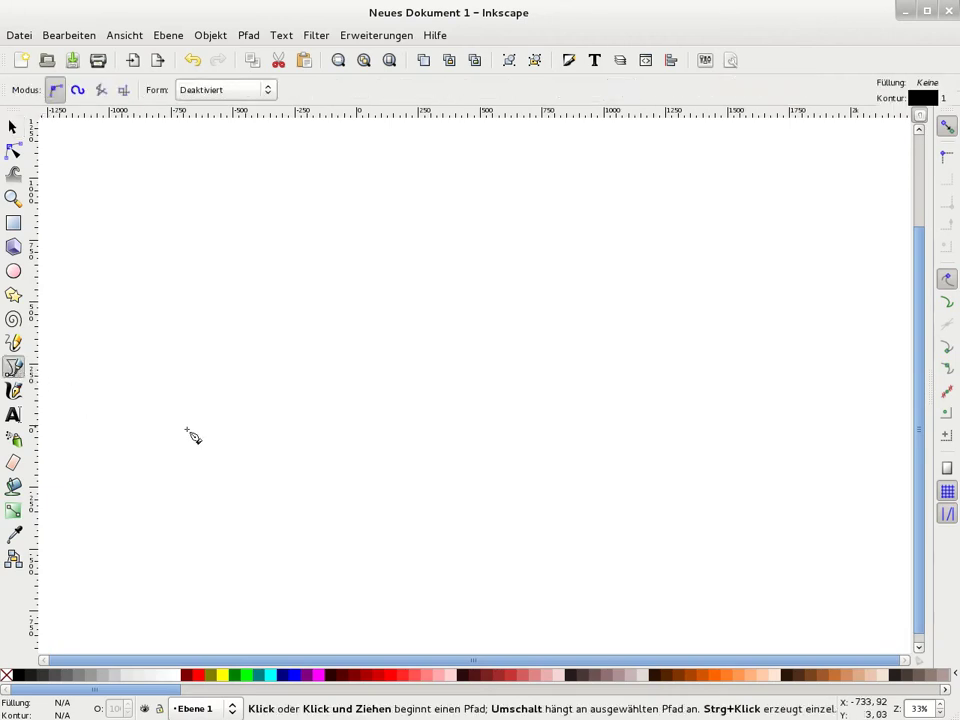
{"action": "left_click", "coordinate": [377, 451]}
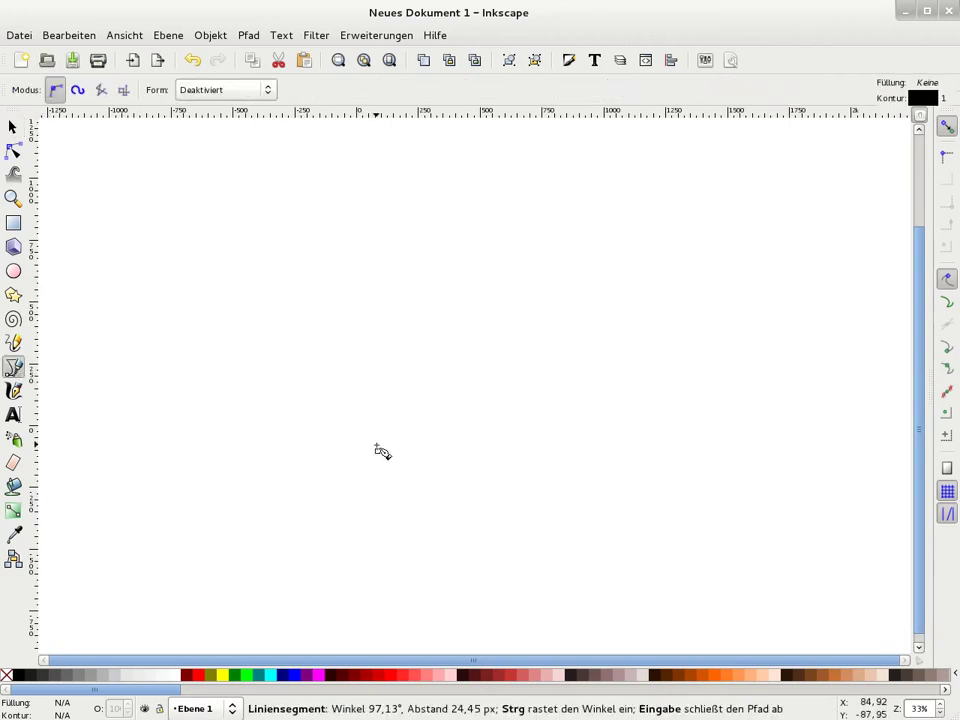
{"action": "left_click", "coordinate": [377, 380]}
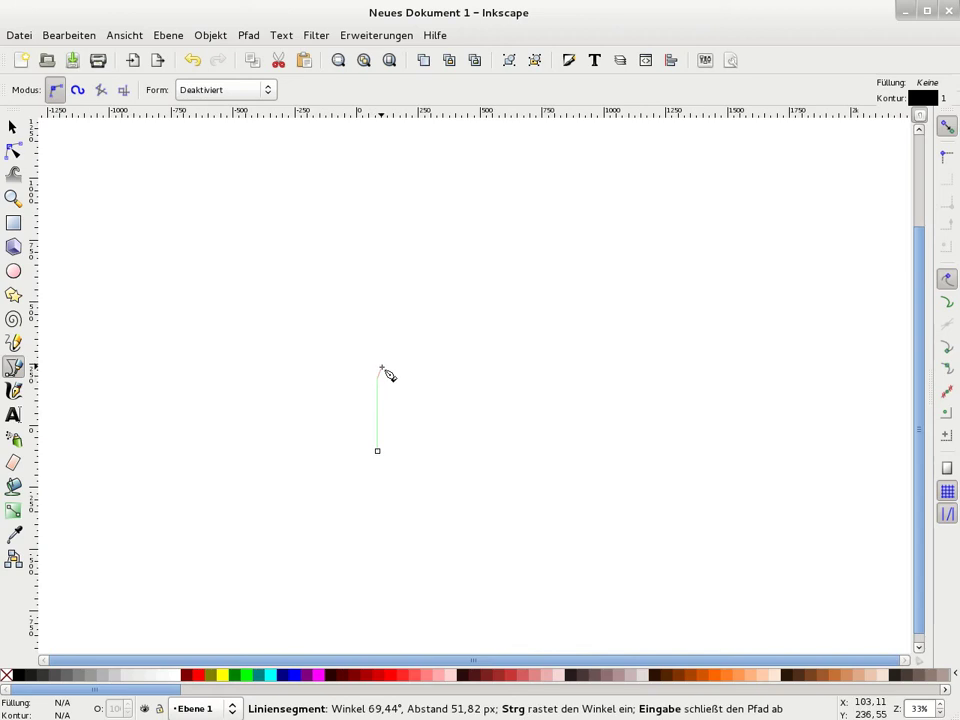
{"action": "left_click", "coordinate": [406, 338]}
{"action": "left_click", "coordinate": [478, 337]}
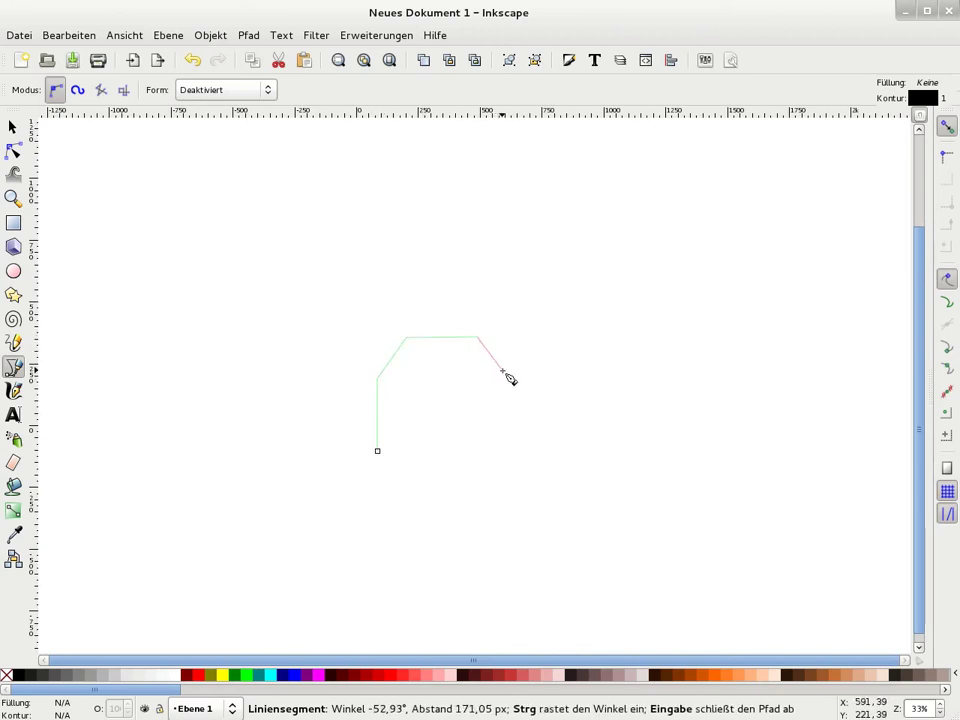
{"action": "left_click", "coordinate": [500, 373]}
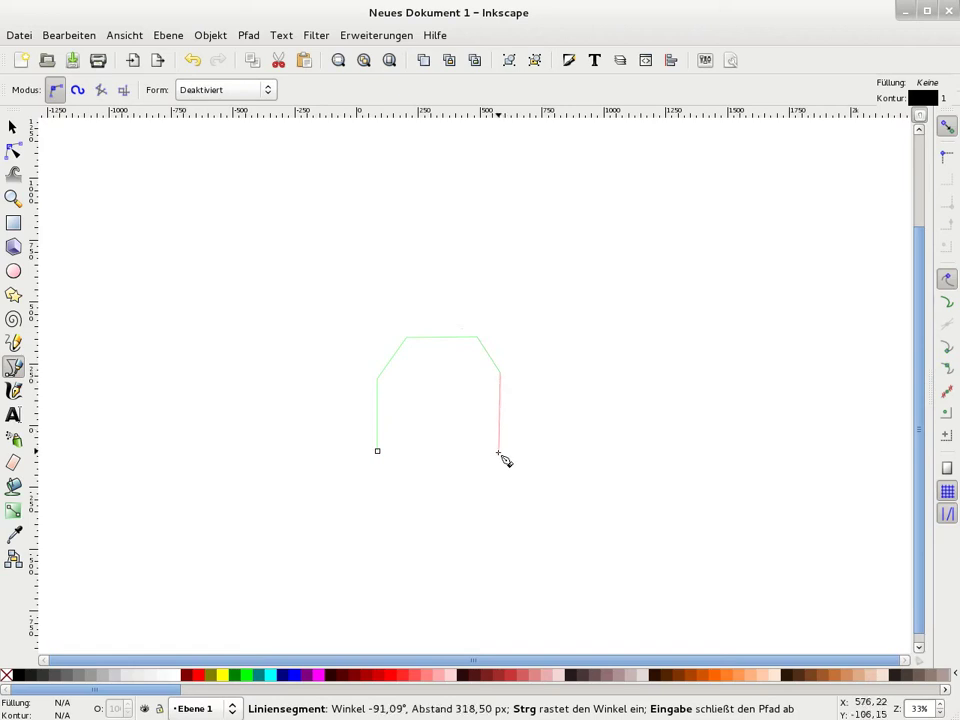
{"action": "left_click", "coordinate": [499, 458]}
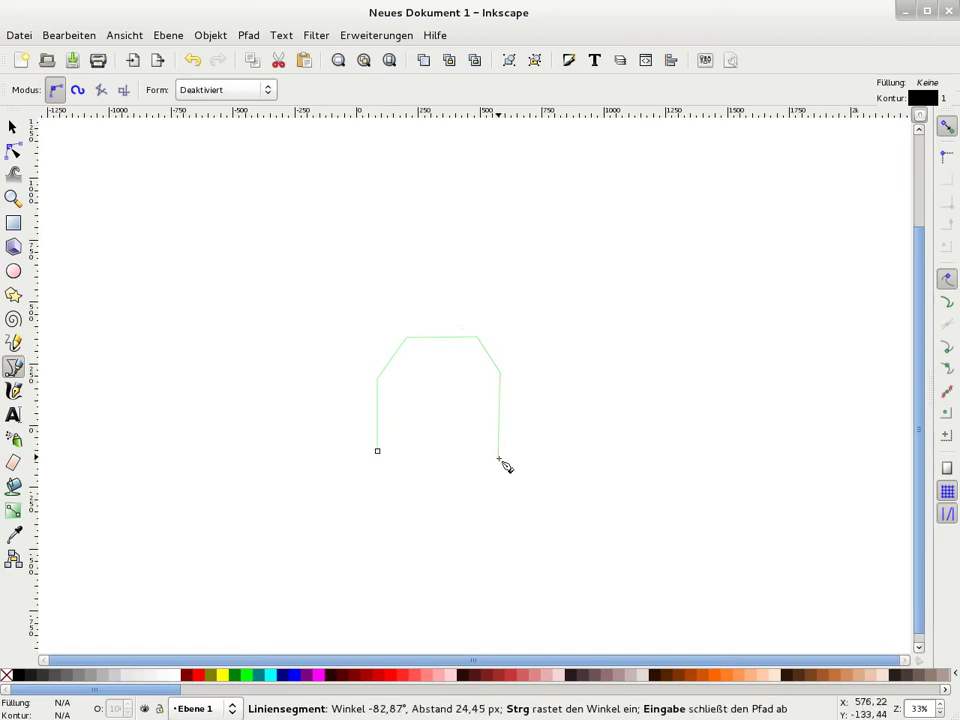
{"action": "left_click", "coordinate": [506, 463]}
{"action": "key", "text": "Return"}
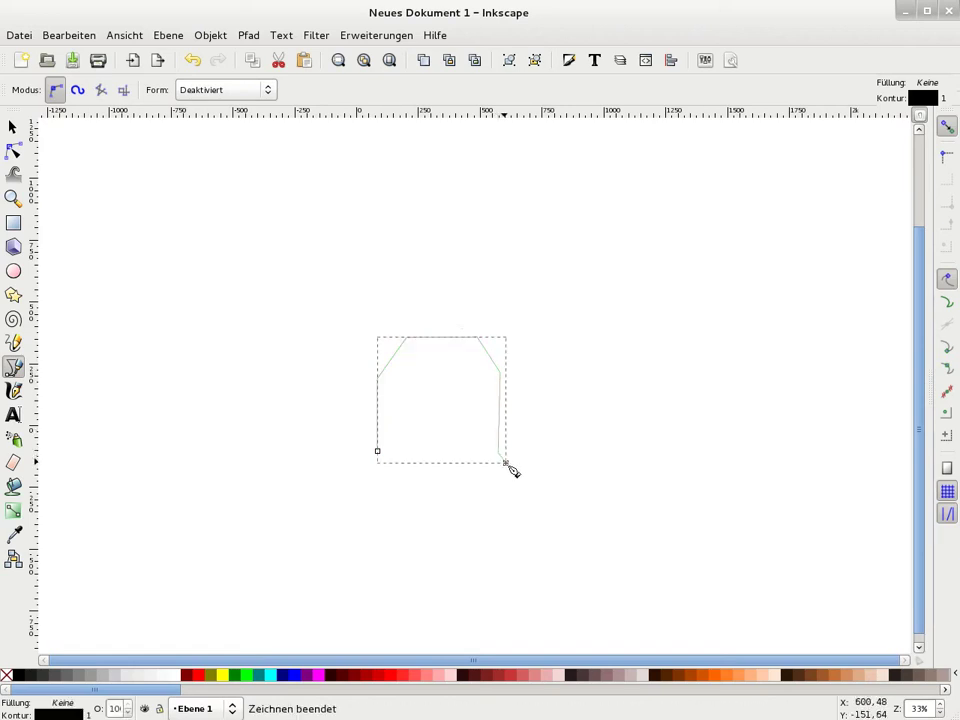
Step: Clean up the duplicate bottom-right end nodes and nudge the top-right node slightly left
{"action": "left_click", "coordinate": [13, 150]}
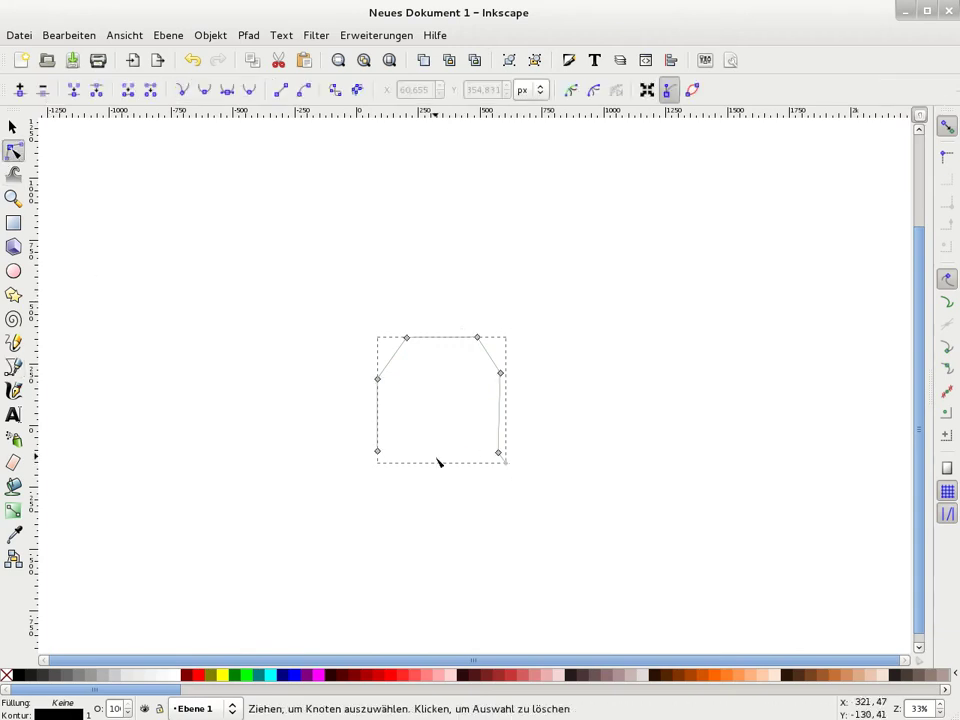
{"action": "left_click", "coordinate": [506, 463]}
{"action": "key", "text": "Escape"}
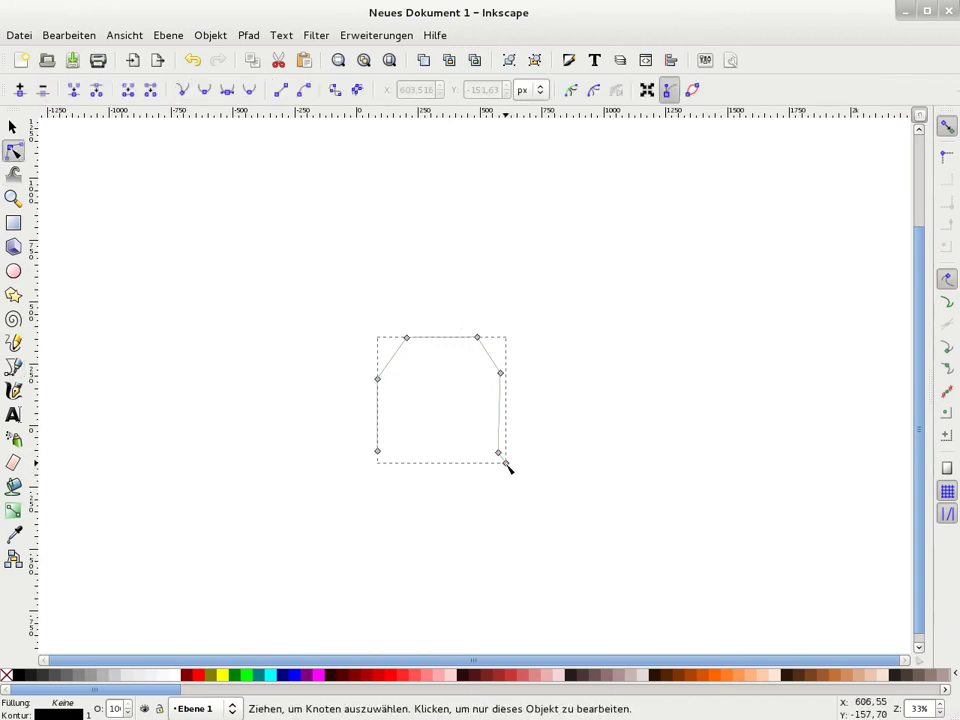
{"action": "left_click", "coordinate": [506, 463]}
{"action": "key", "text": "Escape"}
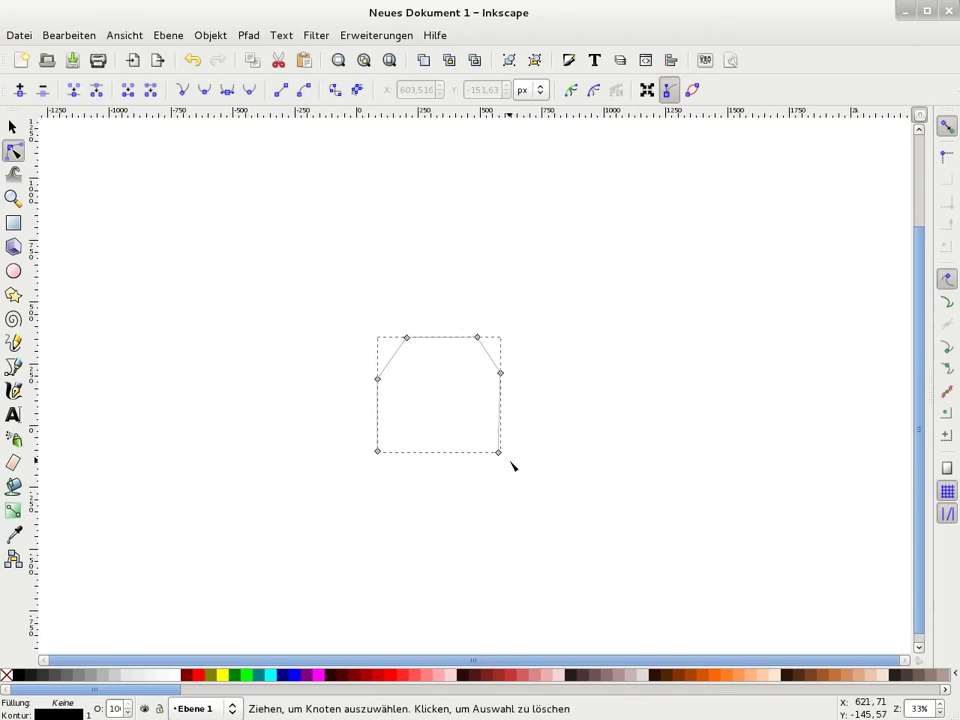
{"action": "left_click", "coordinate": [499, 376]}
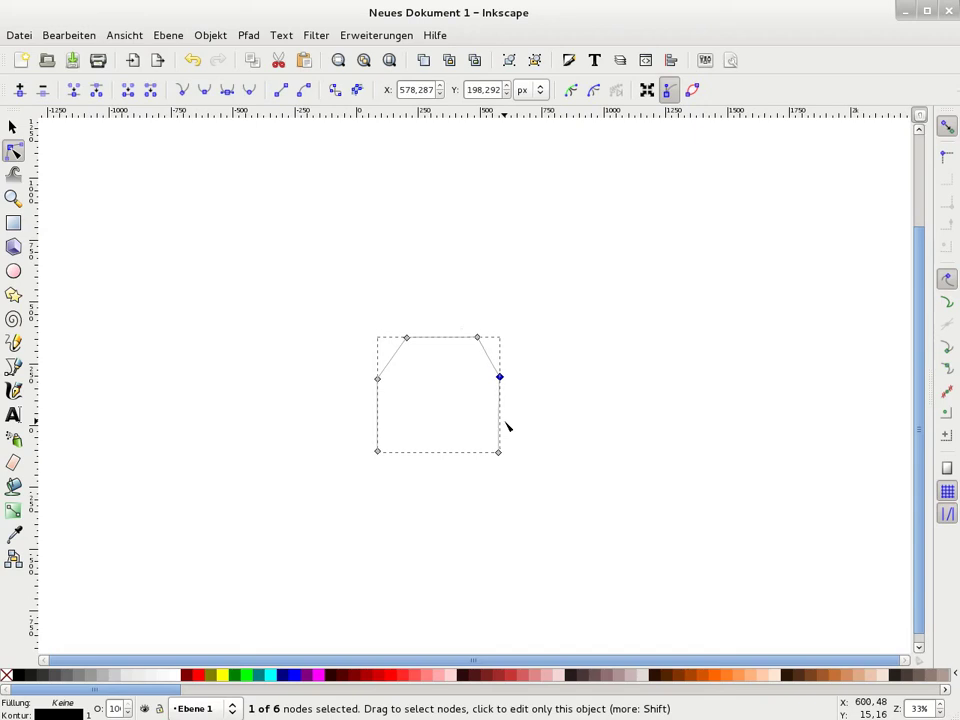
{"action": "left_click", "coordinate": [477, 338]}
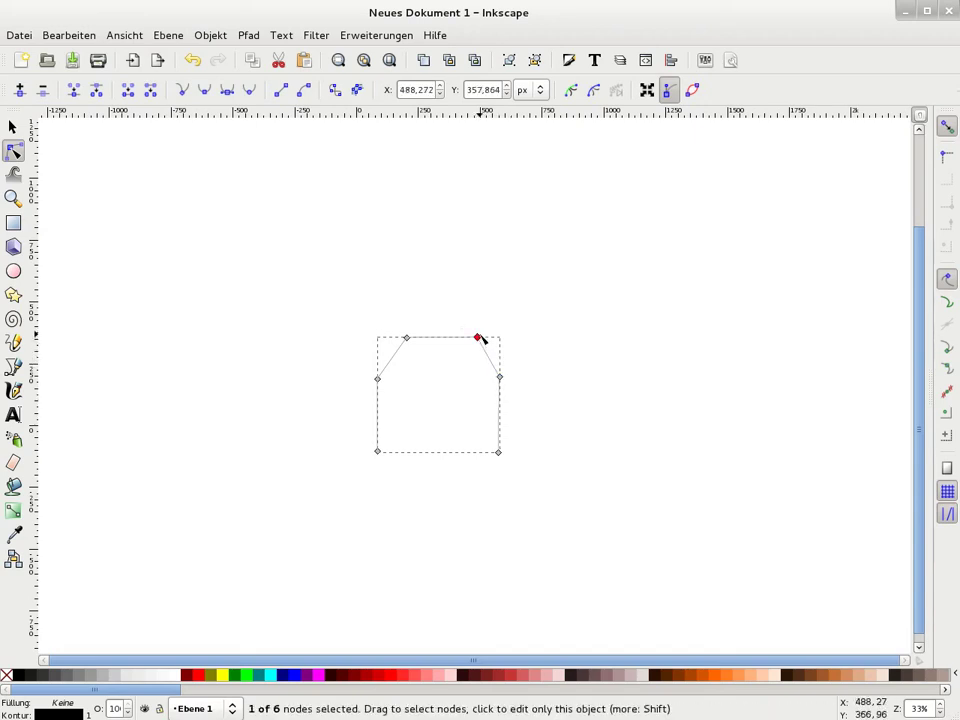
{"action": "key", "text": "Left"}
{"action": "key", "text": "Left"}
{"action": "key", "text": "Left"}
{"action": "key", "text": "Left"}
{"action": "key", "text": "Left"}
{"action": "left_click", "coordinate": [590, 379]}
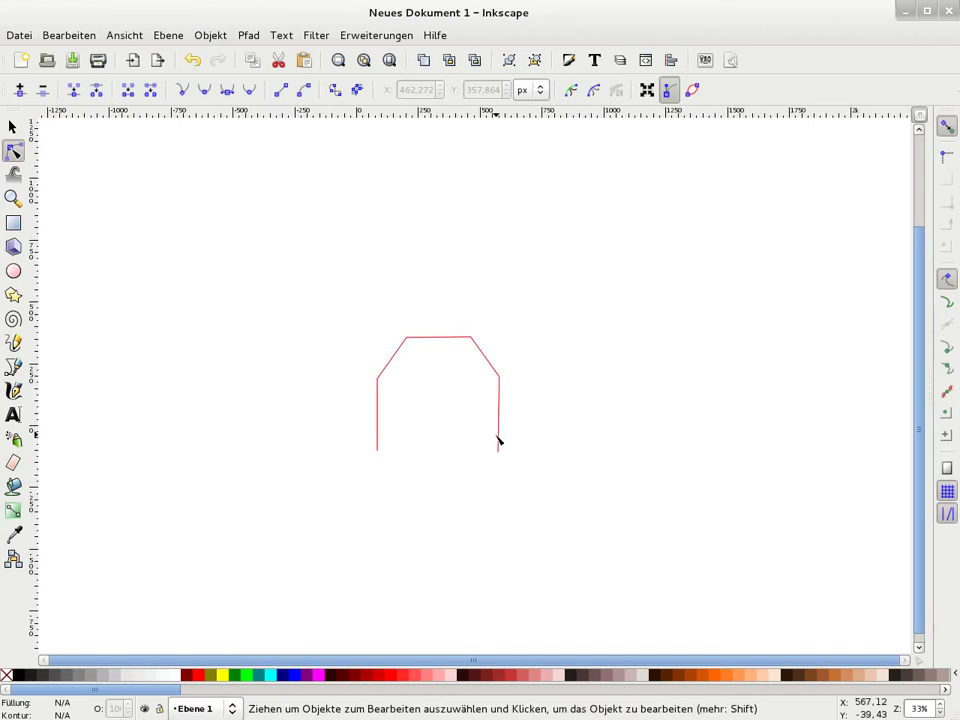
{"action": "left_click", "coordinate": [379, 422]}
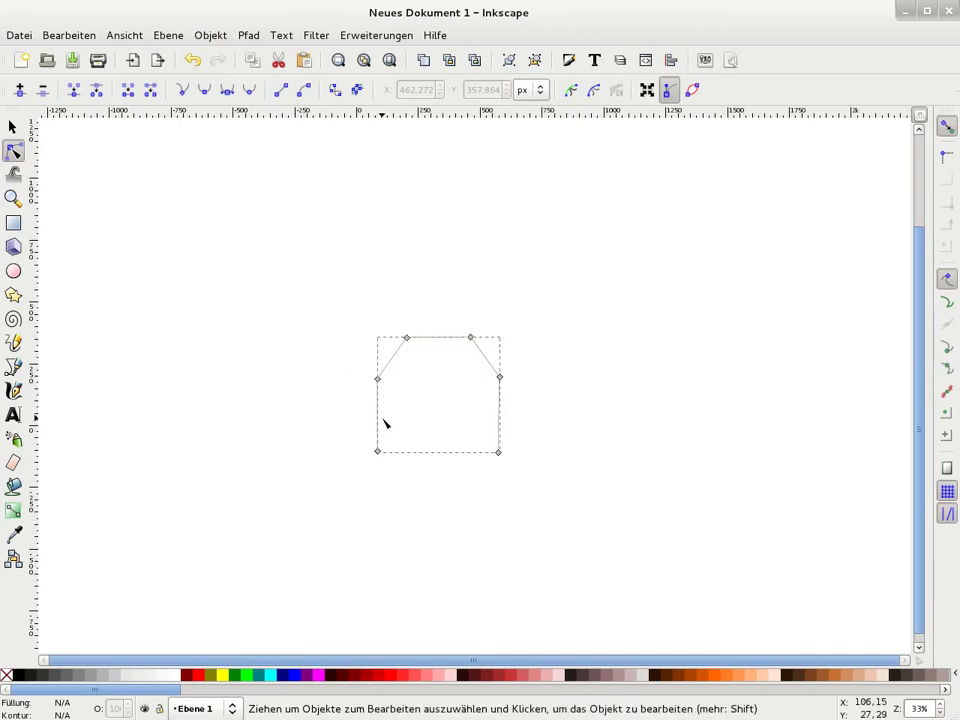
Step: Make the top four nodes smooth and adjust both shoulder handles into a round arch
{"action": "left_click_drag", "start_coordinate": [281, 297], "coordinate": [515, 400]}
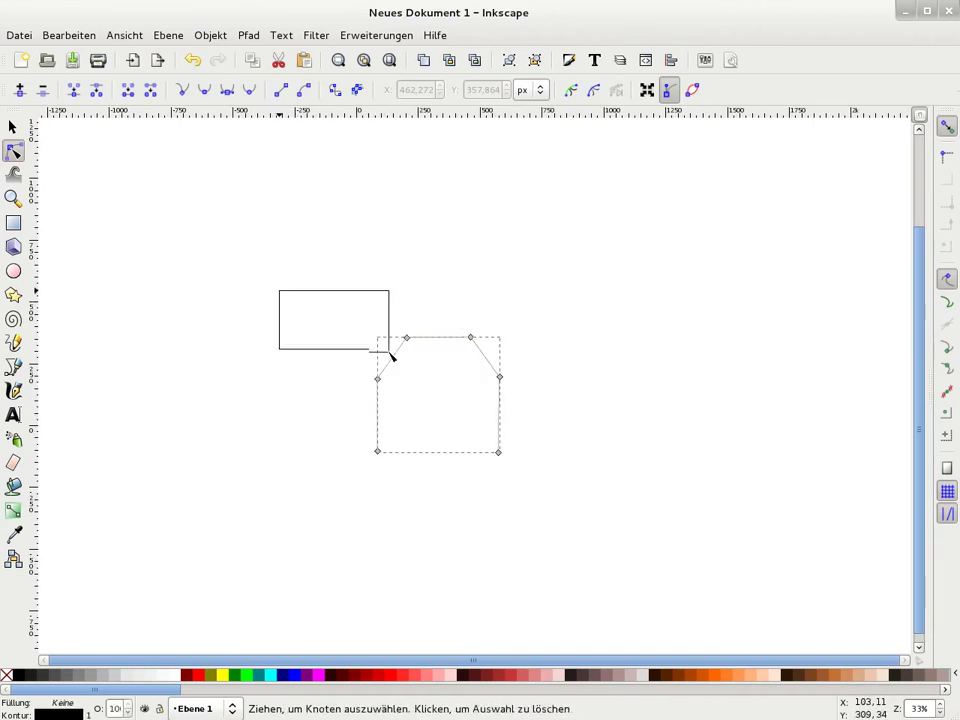
{"action": "left_click", "coordinate": [251, 90]}
{"action": "left_click", "coordinate": [253, 410]}
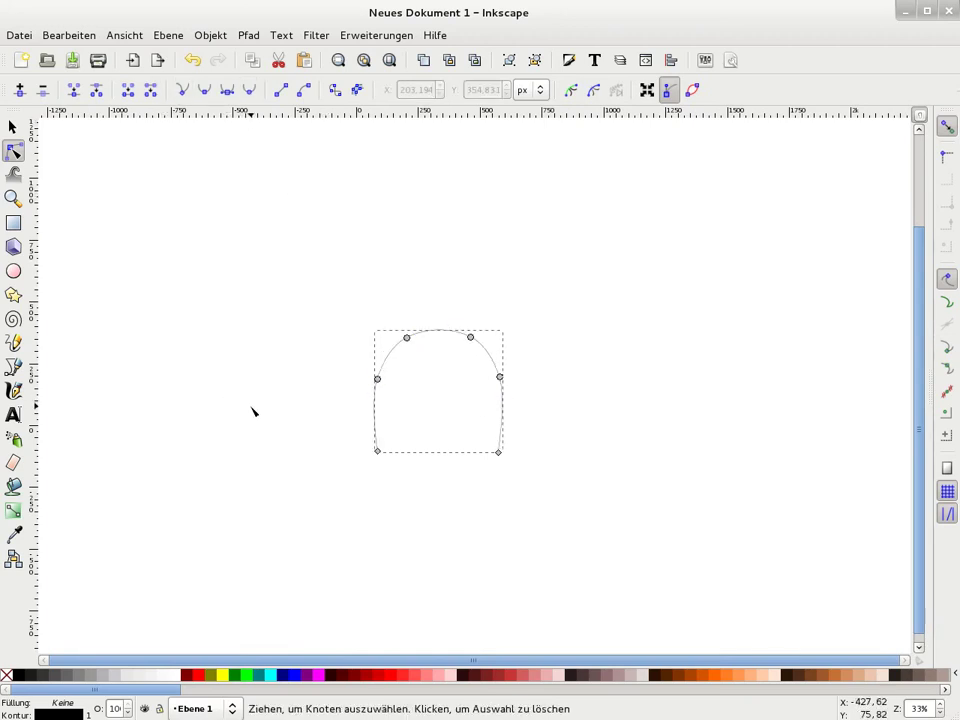
{"action": "left_click", "coordinate": [377, 379]}
{"action": "left_click_drag", "start_coordinate": [371, 402], "coordinate": [378, 404]}
{"action": "left_click", "coordinate": [499, 377]}
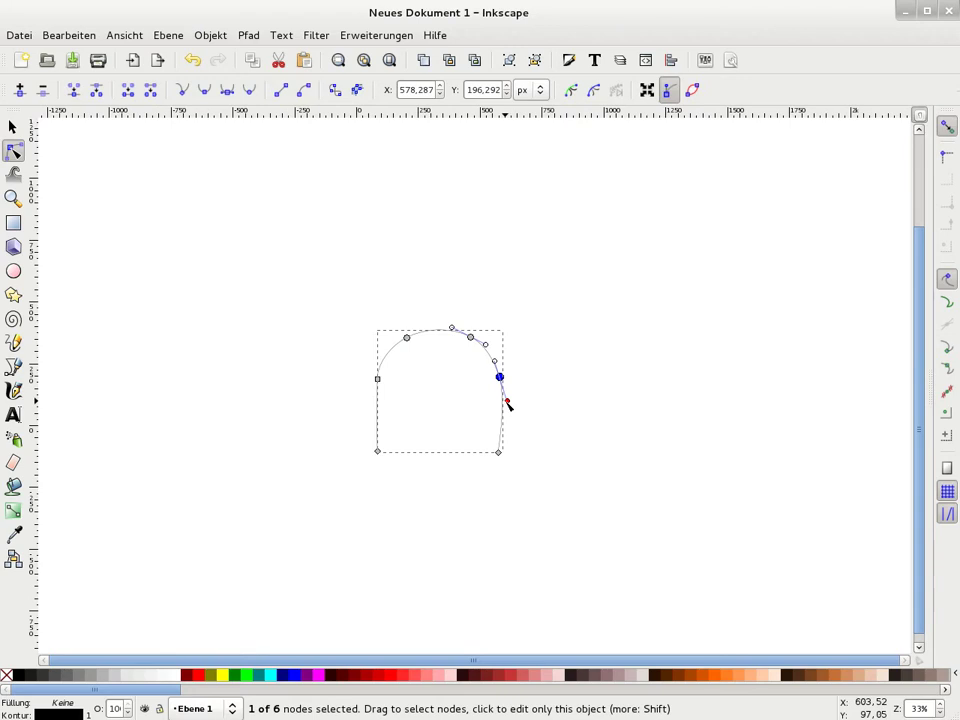
{"action": "left_click_drag", "start_coordinate": [506, 402], "coordinate": [500, 405]}
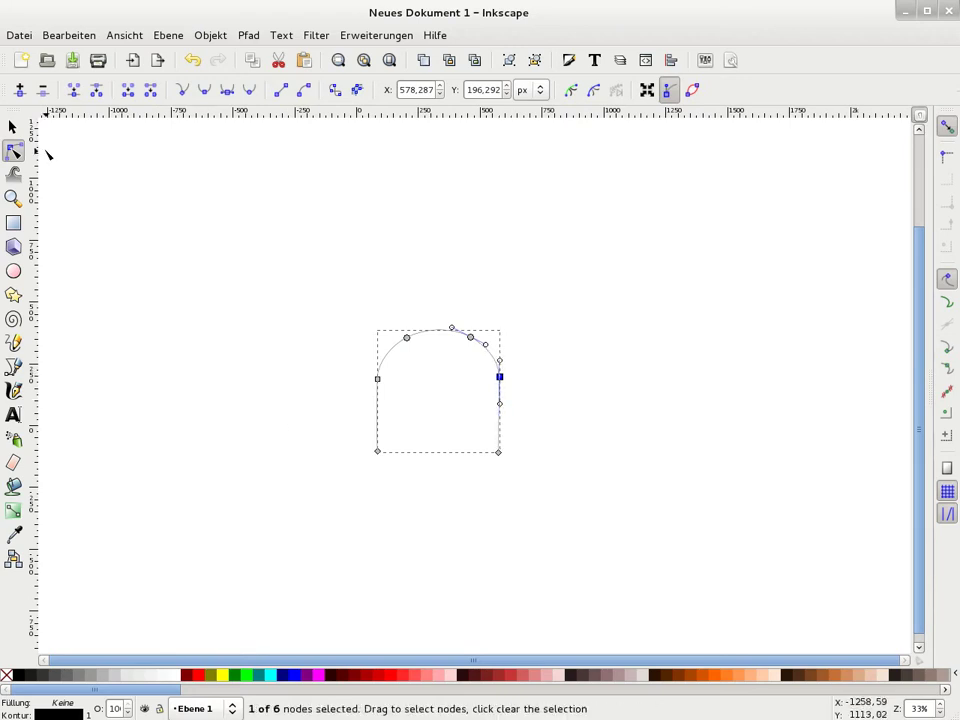
{"action": "left_click", "coordinate": [13, 128]}
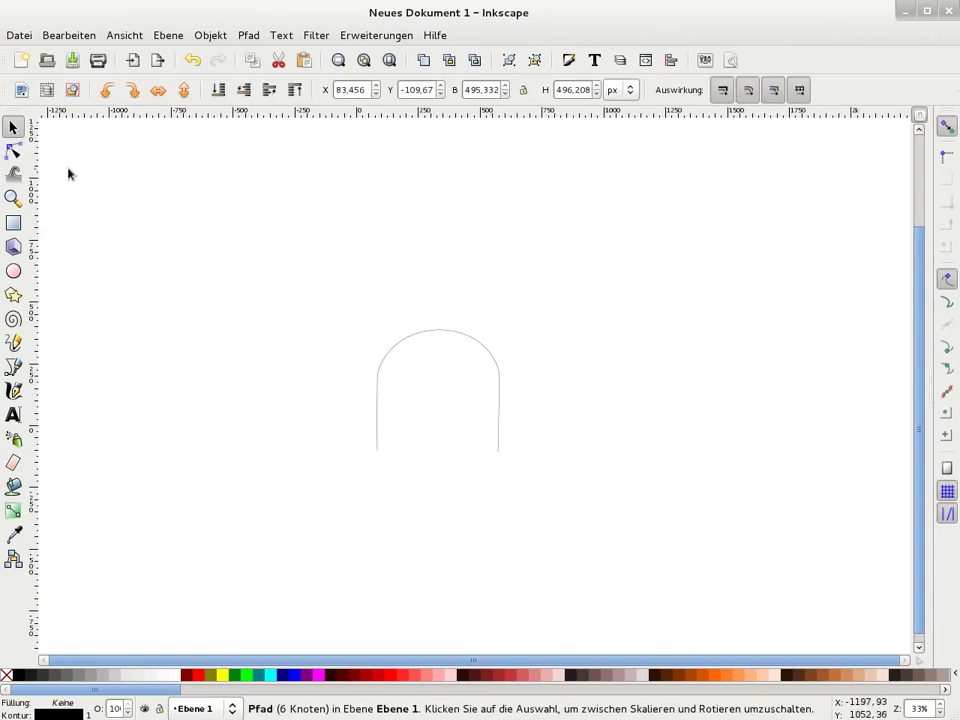
Step: Give the arch path a 60 px stroke with round joins and round caps
{"action": "left_click", "coordinate": [150, 210]}
{"action": "left_click", "coordinate": [463, 340]}
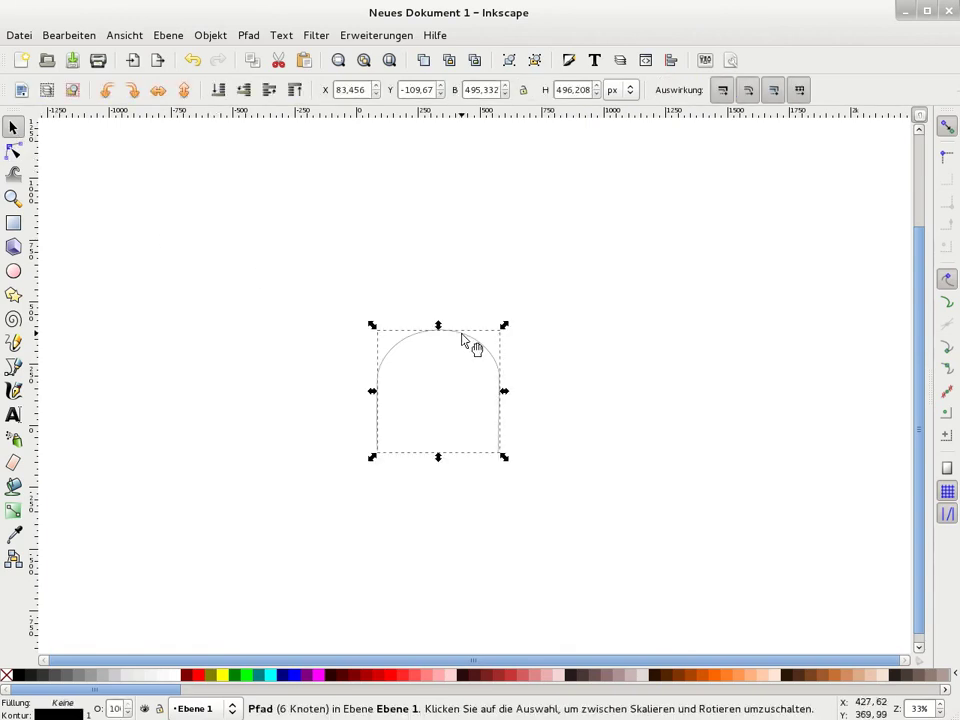
{"action": "left_click", "coordinate": [568, 60]}
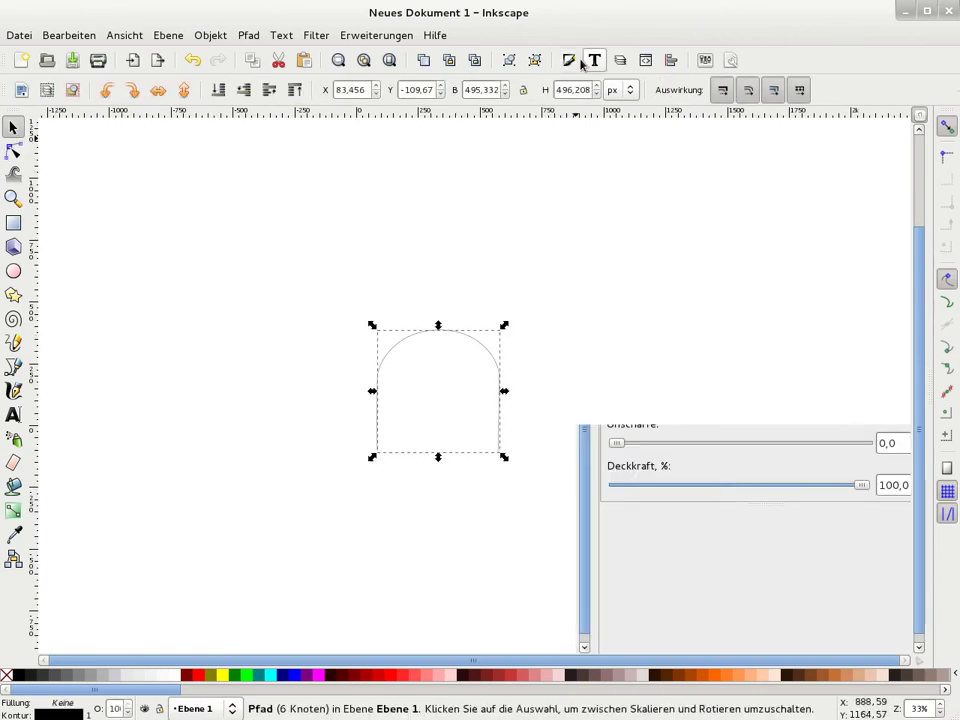
{"action": "left_click", "coordinate": [796, 146]}
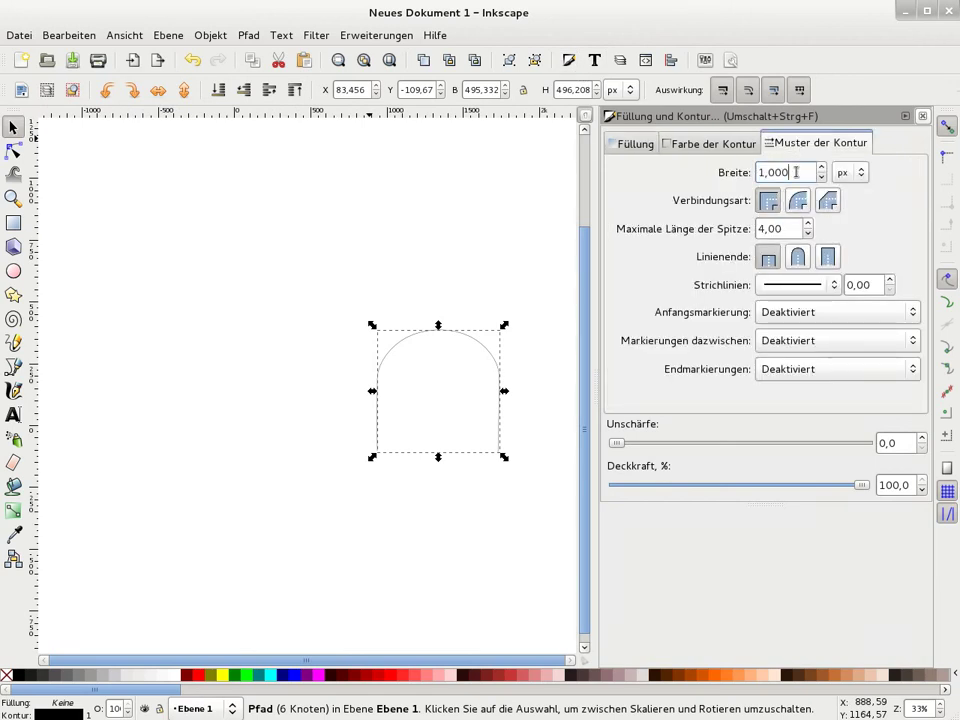
{"action": "type", "text": "3"}
{"action": "key", "text": "Return"}
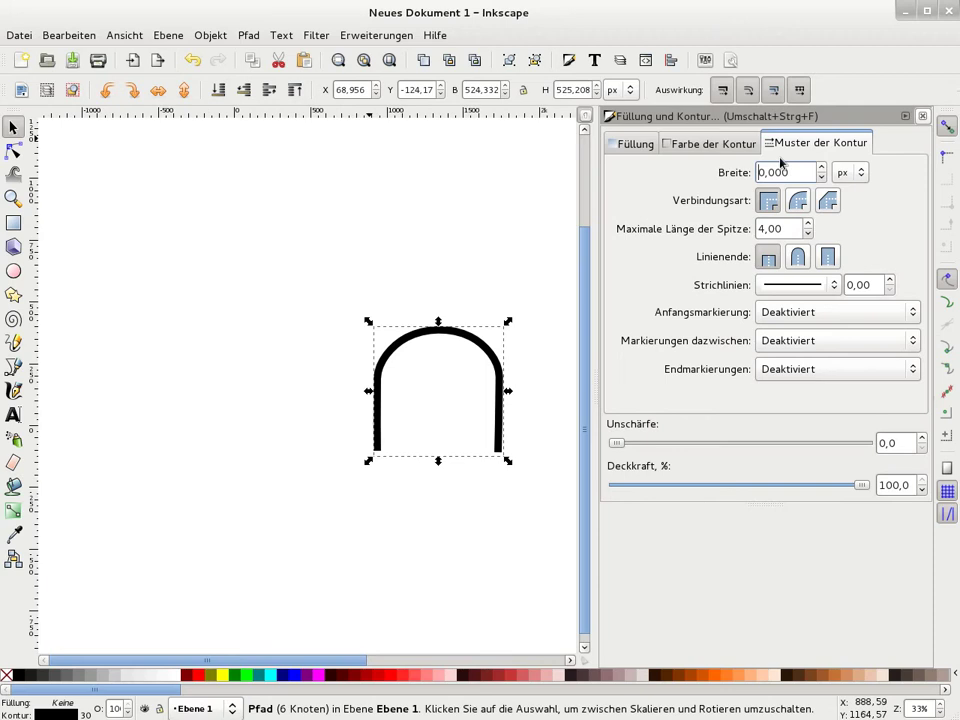
{"action": "type", "text": "6"}
{"action": "key", "text": "Return"}
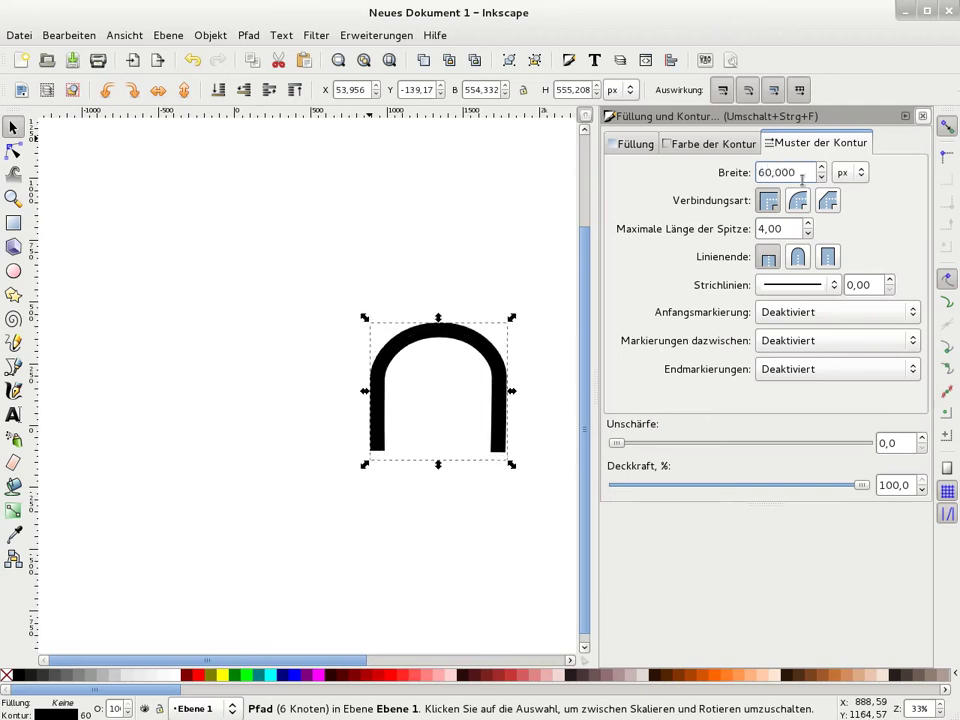
{"action": "left_click", "coordinate": [801, 204]}
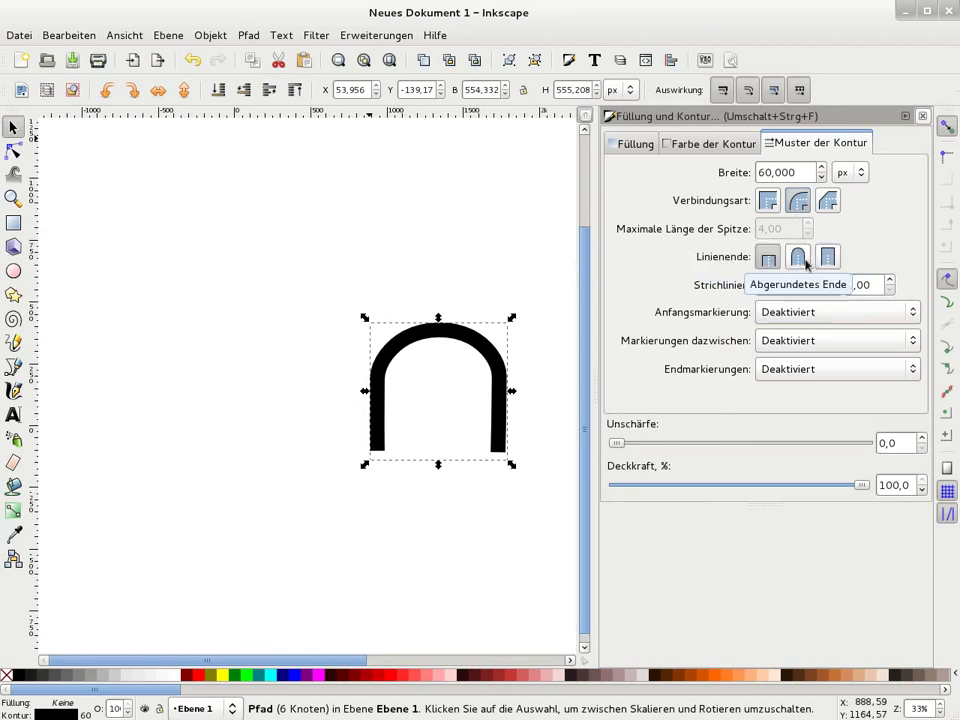
{"action": "left_click", "coordinate": [800, 259]}
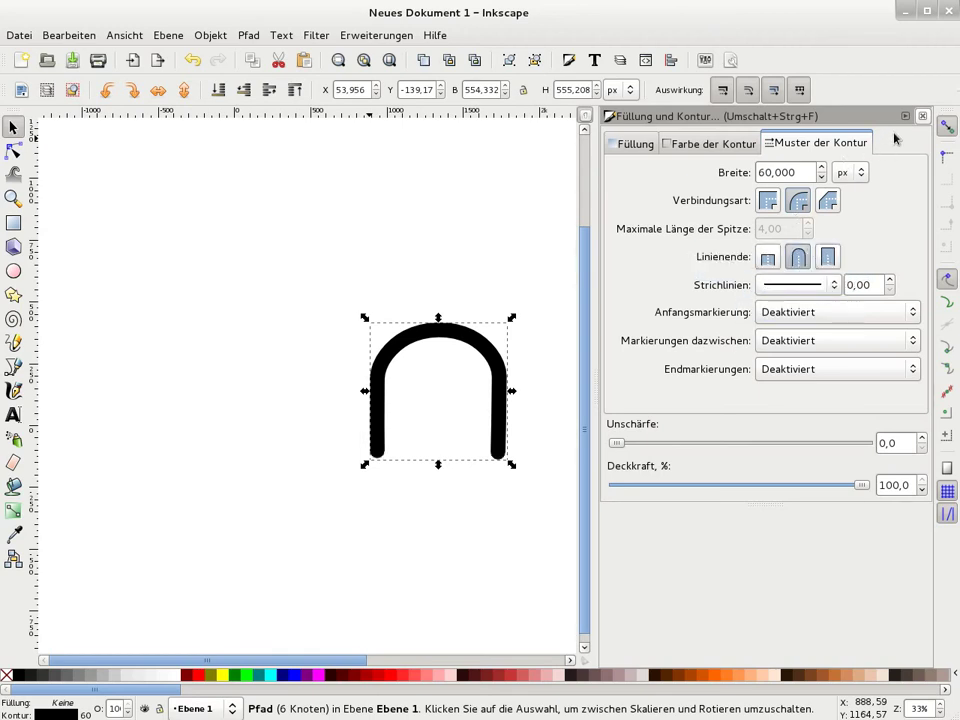
{"action": "left_click", "coordinate": [922, 116]}
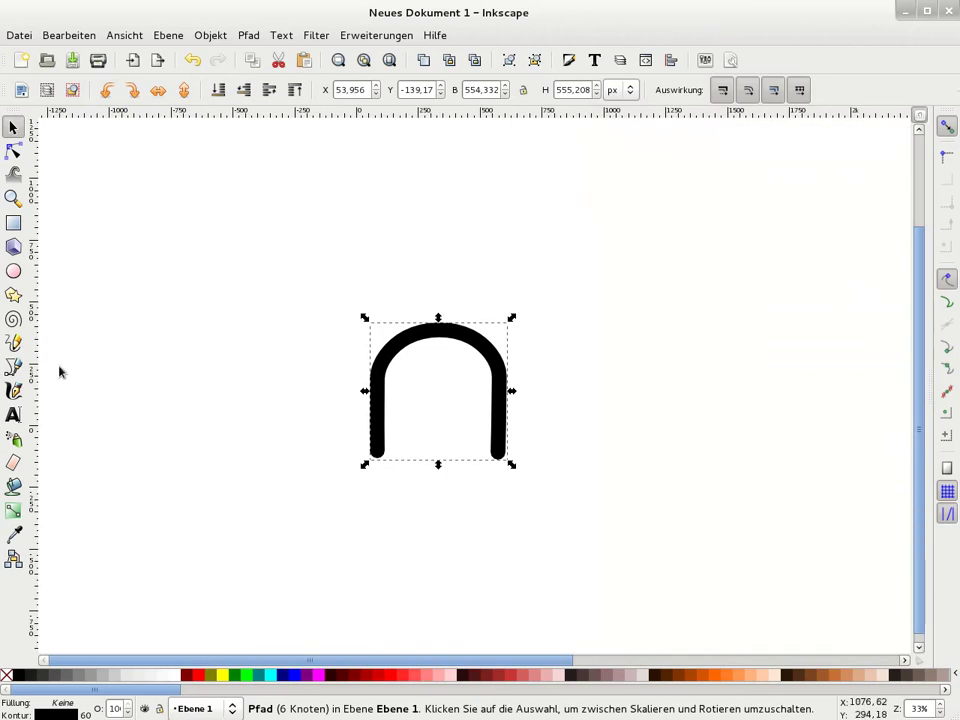
Step: Nudge the right leg's end node right and convert the arch's stroke to a path
{"action": "left_click", "coordinate": [14, 150]}
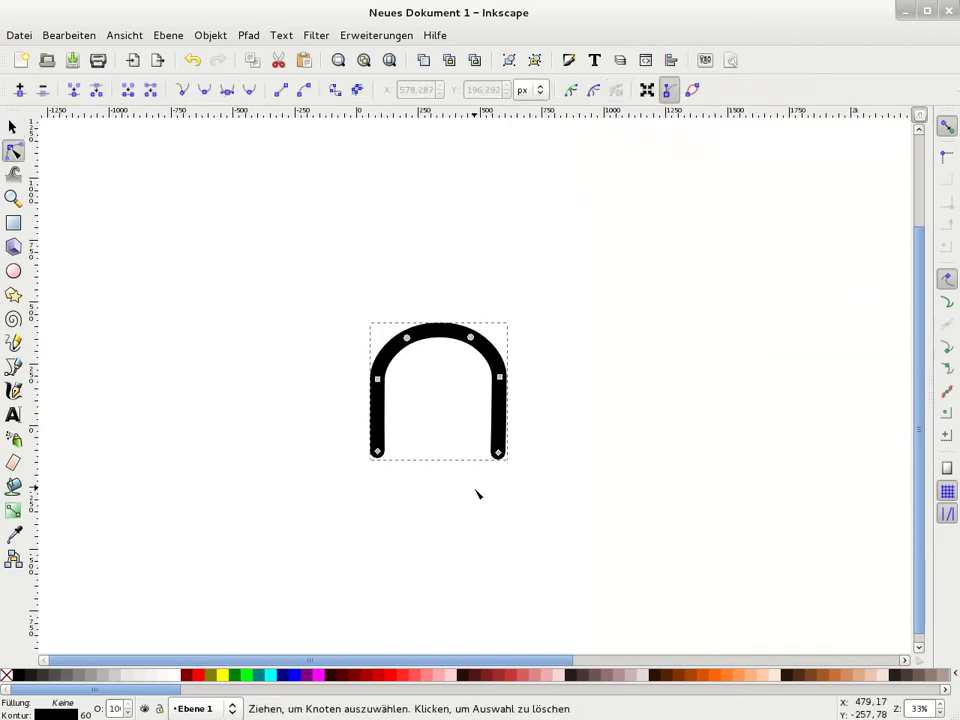
{"action": "left_click", "coordinate": [498, 453]}
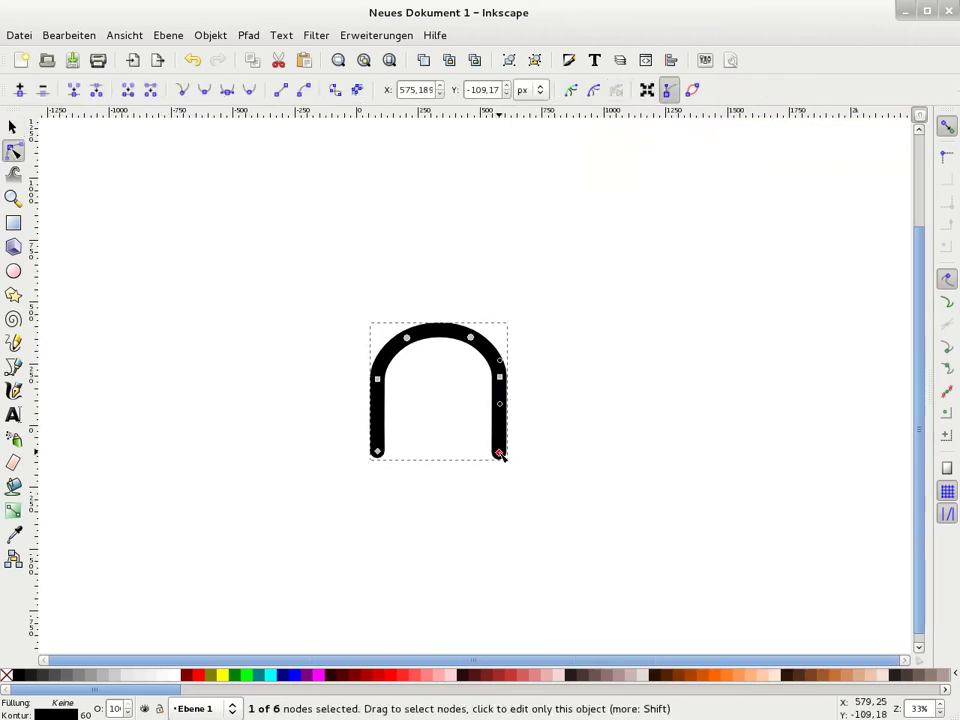
{"action": "key", "text": "Right"}
{"action": "key", "text": "Right"}
{"action": "key", "text": "Right"}
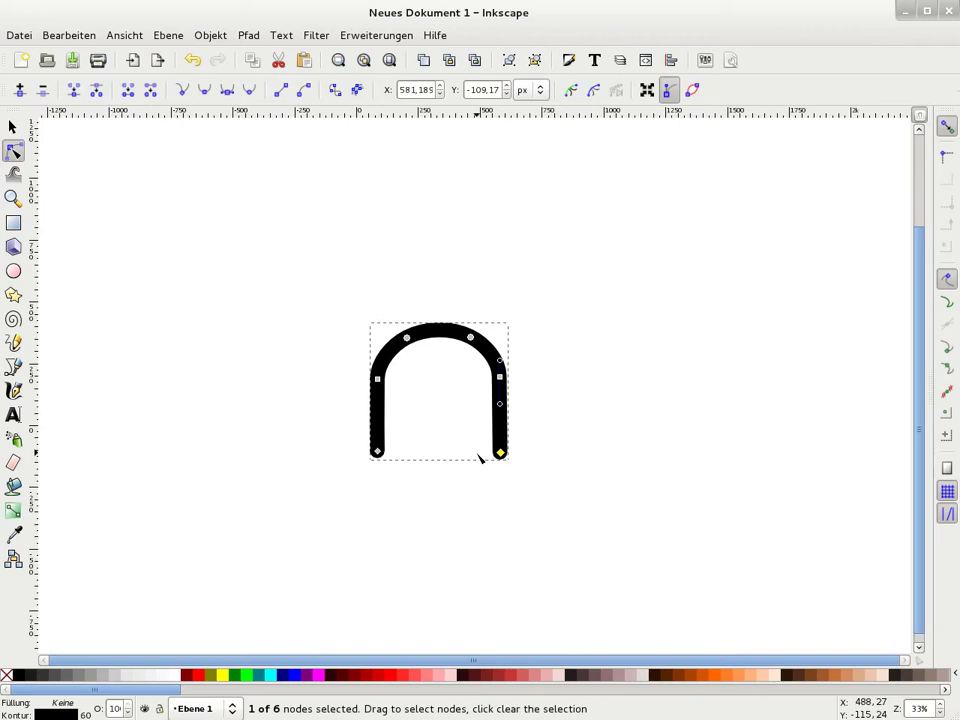
{"action": "key", "text": "Escape"}
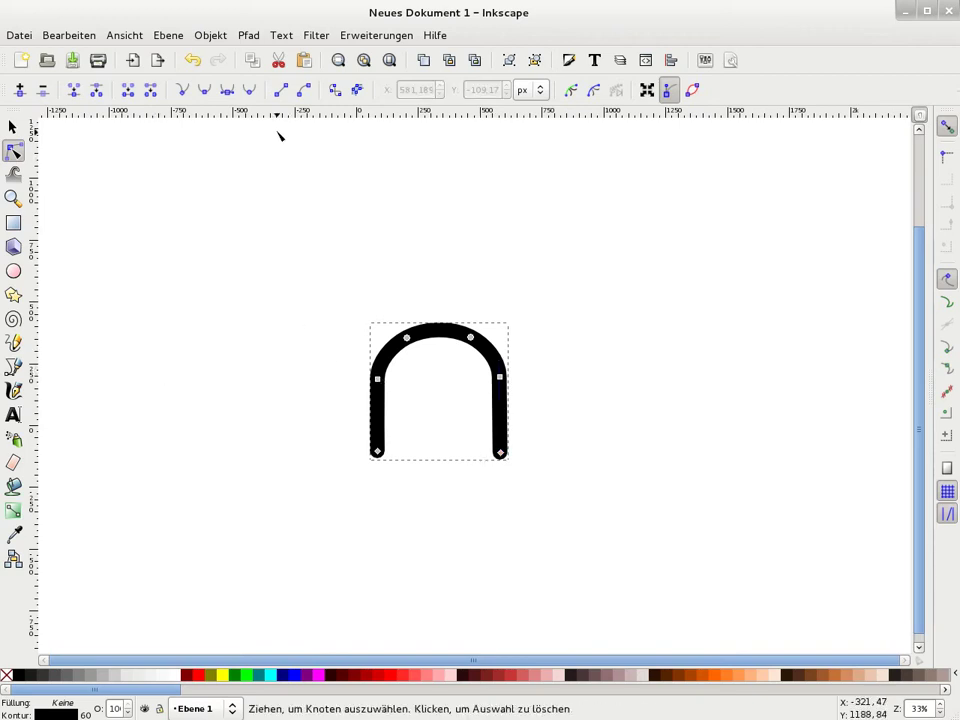
{"action": "left_click", "coordinate": [248, 35]}
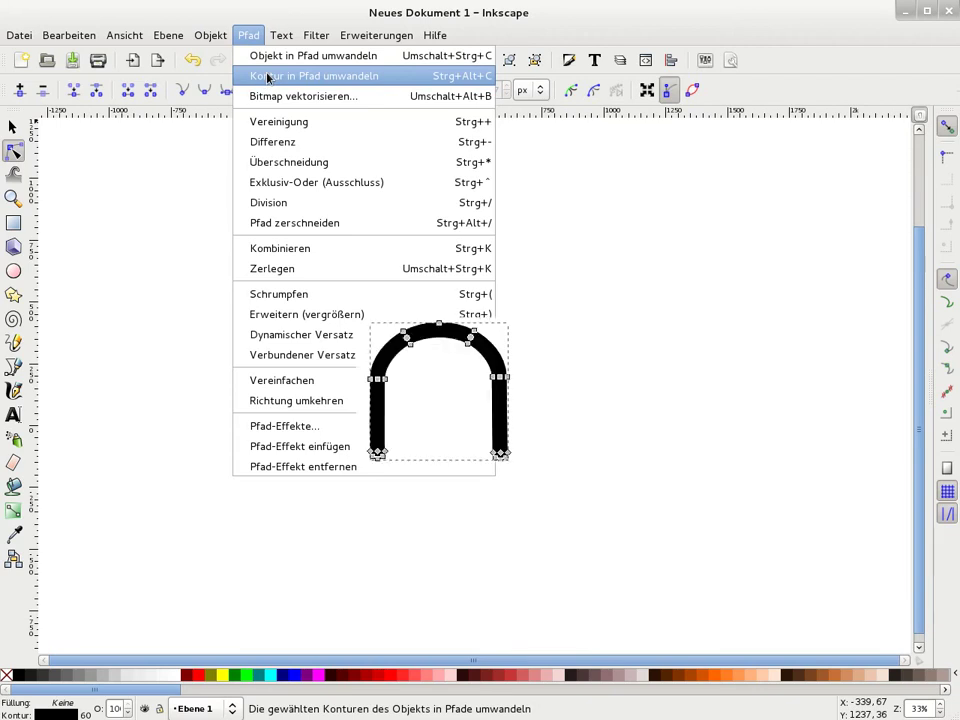
{"action": "left_click", "coordinate": [268, 76]}
{"action": "key", "text": "Escape"}
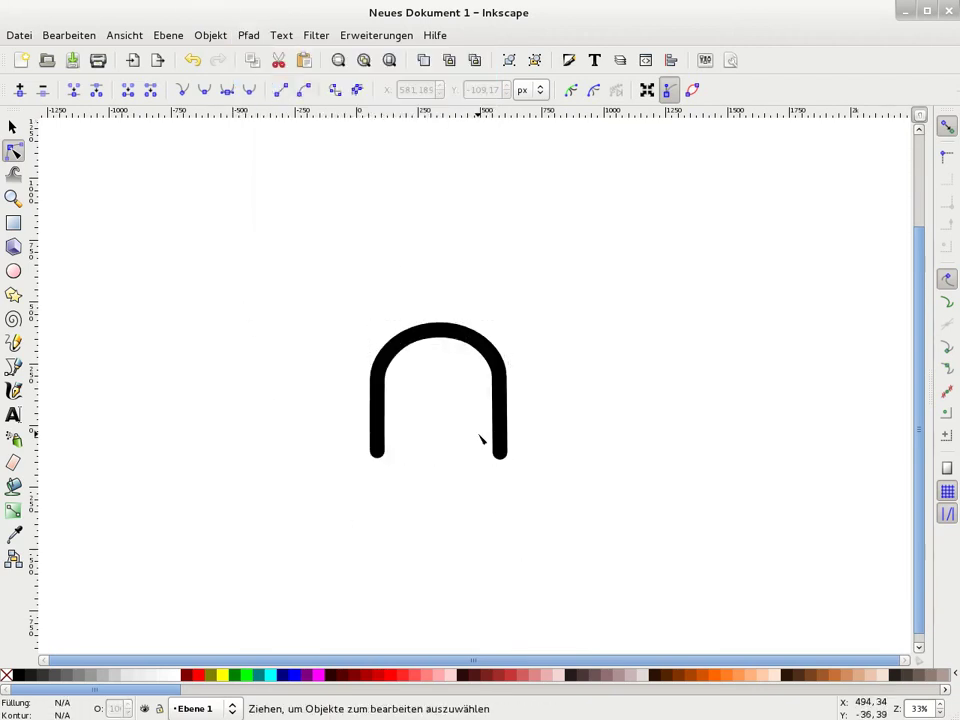
Step: Move the right leg's bottom nodes down so it extends below the left leg
{"action": "left_click", "coordinate": [497, 440]}
{"action": "mouse_move", "coordinate": [567, 516]}
{"action": "left_mouse_down"}
{"action": "mouse_move", "coordinate": [506, 486]}
{"action": "mouse_move", "coordinate": [466, 438]}
{"action": "left_mouse_up"}
{"action": "key", "text": "Down"}
{"action": "key", "text": "Down"}
{"action": "key", "text": "Down"}
{"action": "key", "text": "Down"}
{"action": "key", "text": "Down"}
{"action": "key", "text": "Down"}
{"action": "key", "text": "Down"}
{"action": "key", "text": "Down"}
{"action": "key", "text": "Down"}
{"action": "key", "text": "Down"}
{"action": "key", "text": "Down"}
{"action": "key", "text": "Down"}
{"action": "key", "text": "Down"}
{"action": "key", "text": "Down"}
{"action": "key", "text": "Down"}
{"action": "key", "text": "Down"}
{"action": "key", "text": "Down"}
{"action": "key", "text": "Down"}
{"action": "key", "text": "Down"}
{"action": "key", "text": "Down"}
{"action": "key", "text": "Down"}
{"action": "key", "text": "Down"}
{"action": "key", "text": "Down"}
{"action": "key", "text": "Down"}
{"action": "key", "text": "Down"}
{"action": "key", "text": "Down"}
{"action": "key", "text": "Down"}
{"action": "key", "text": "Down"}
{"action": "key", "text": "Down"}
{"action": "key", "text": "Down"}
{"action": "key", "text": "Down"}
{"action": "key", "text": "Down"}
{"action": "key", "text": "Down"}
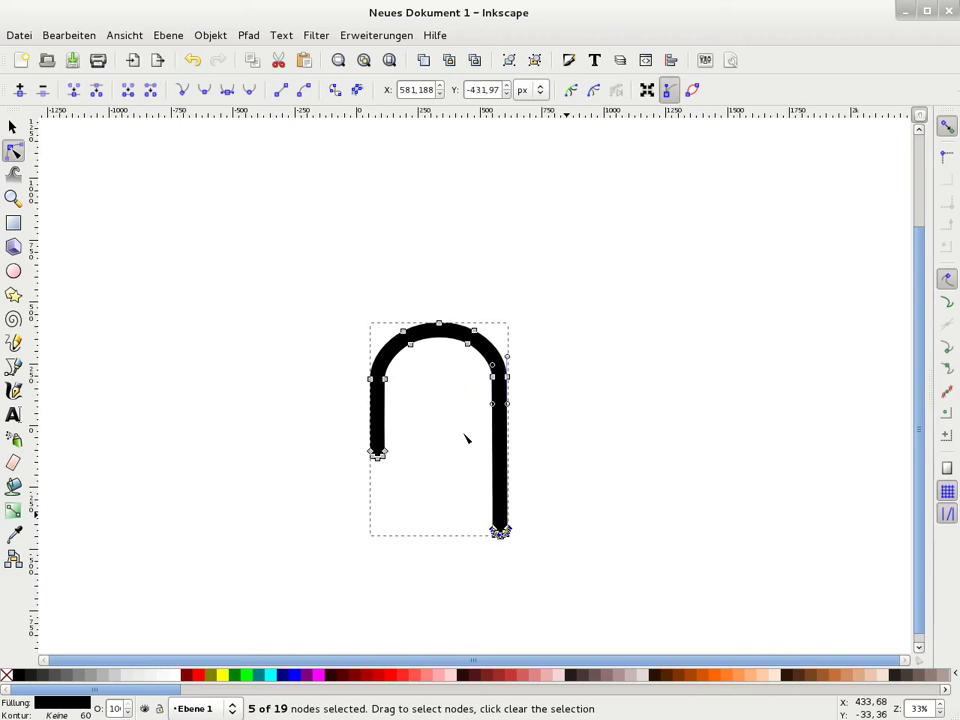
{"action": "left_click", "coordinate": [360, 346]}
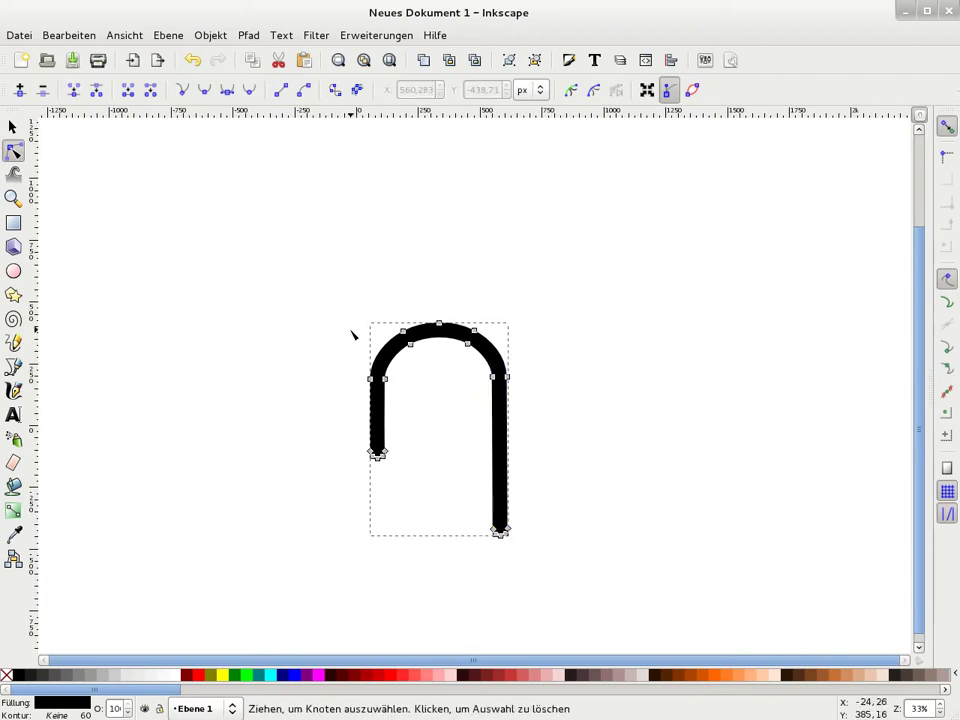
{"action": "left_click", "coordinate": [285, 265]}
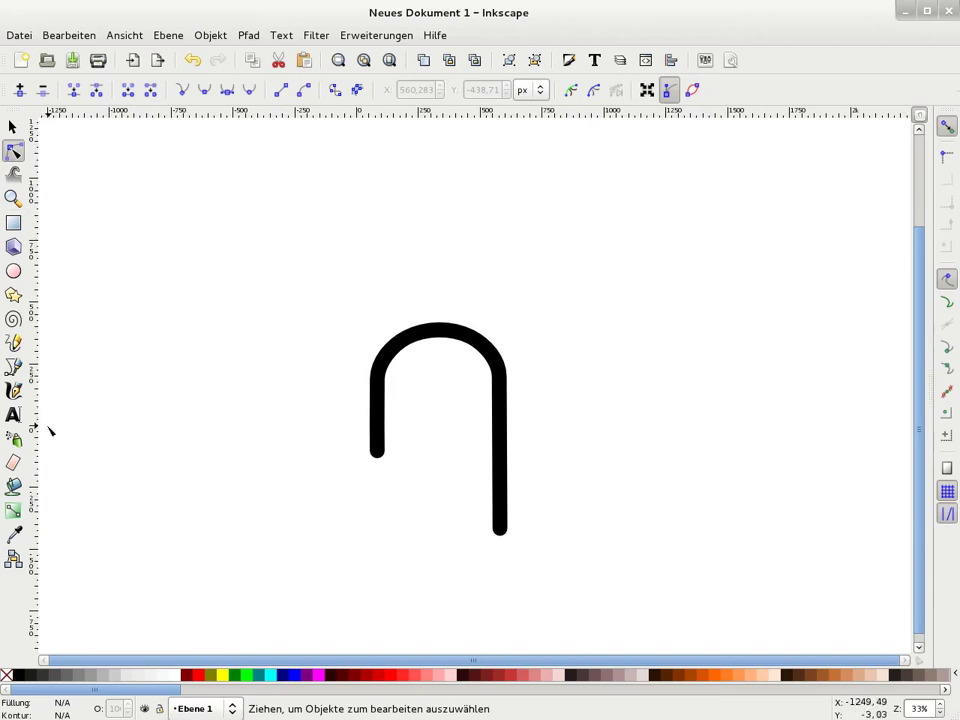
{"action": "key", "text": "plus"}
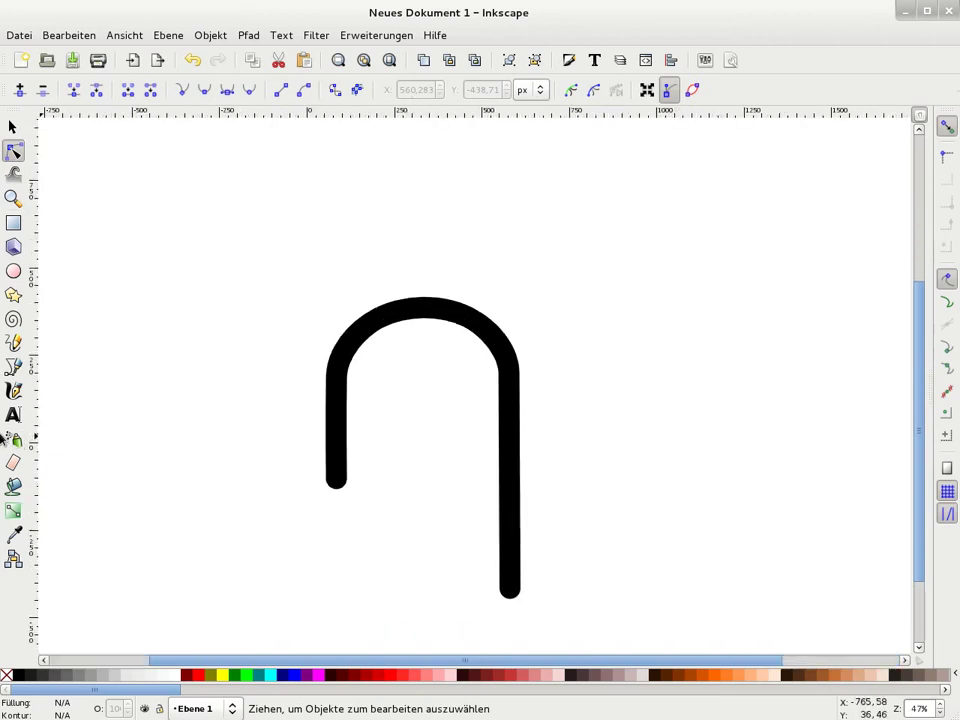
Step: Draw a tiny shape at the left leg's end and subtract it from the shackle with Difference
{"action": "left_click", "coordinate": [13, 369]}
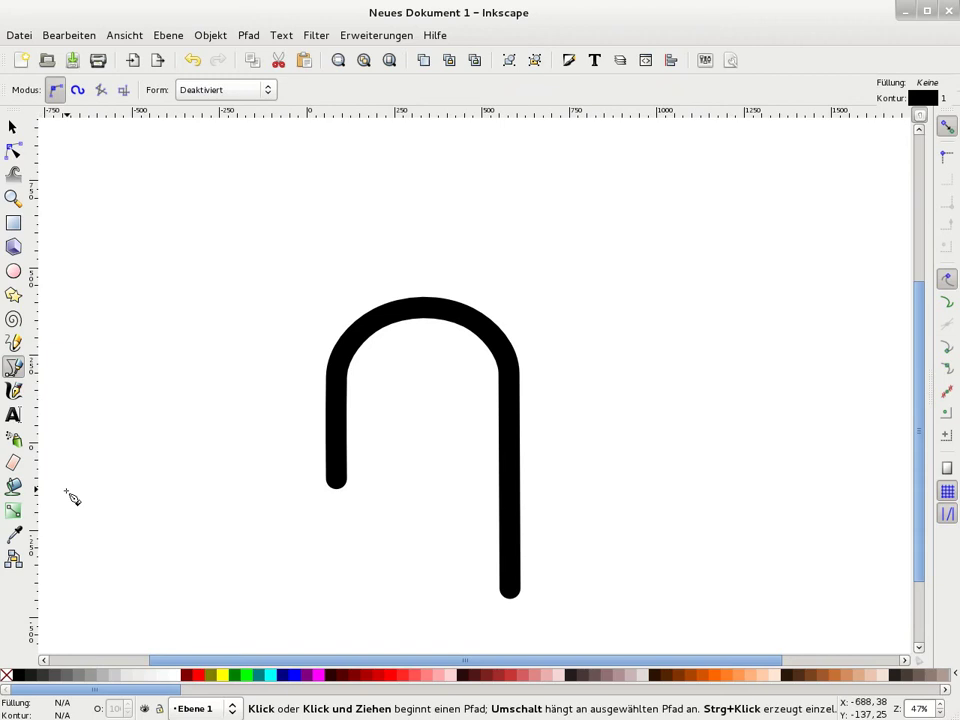
{"action": "left_click", "coordinate": [322, 479]}
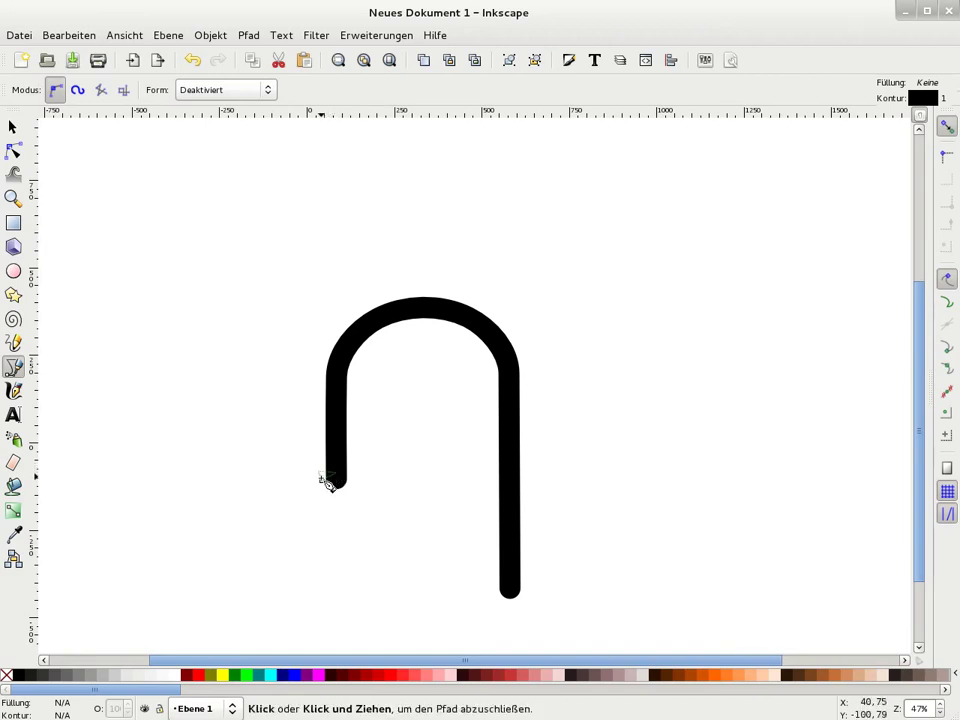
{"action": "left_click", "coordinate": [322, 479]}
{"action": "key", "text": "s"}
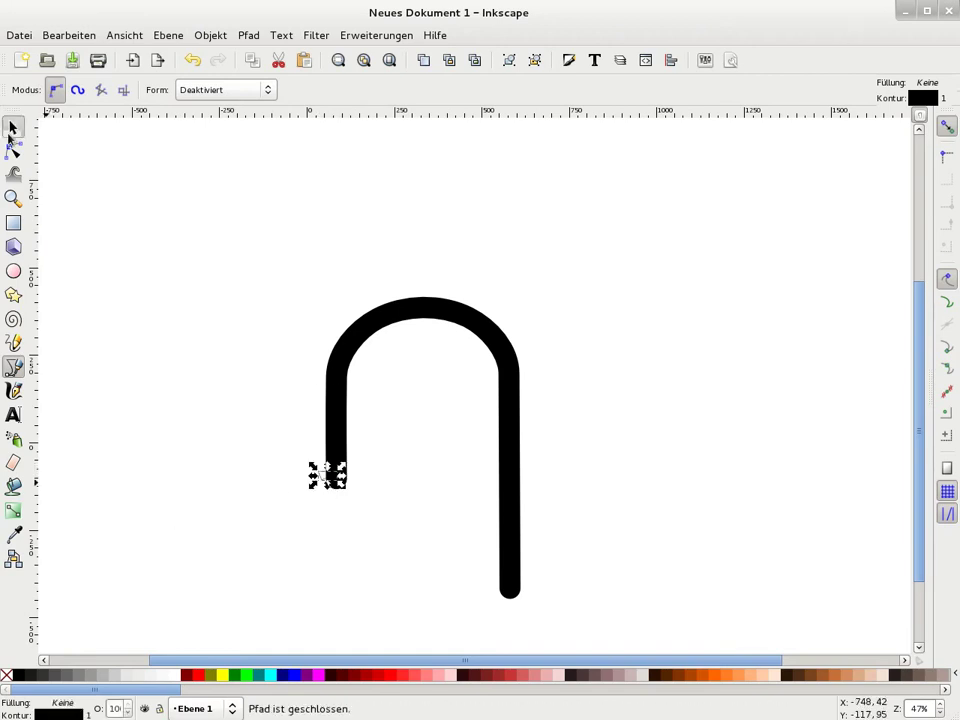
{"action": "left_click", "coordinate": [450, 312], "text": "shift"}
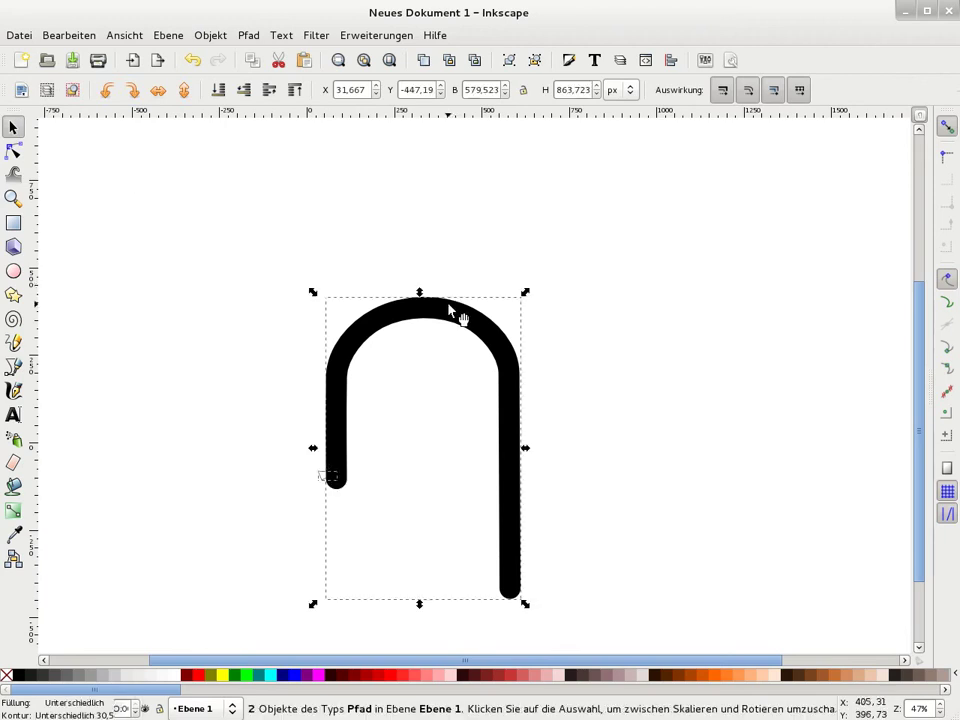
{"action": "left_click", "coordinate": [249, 35]}
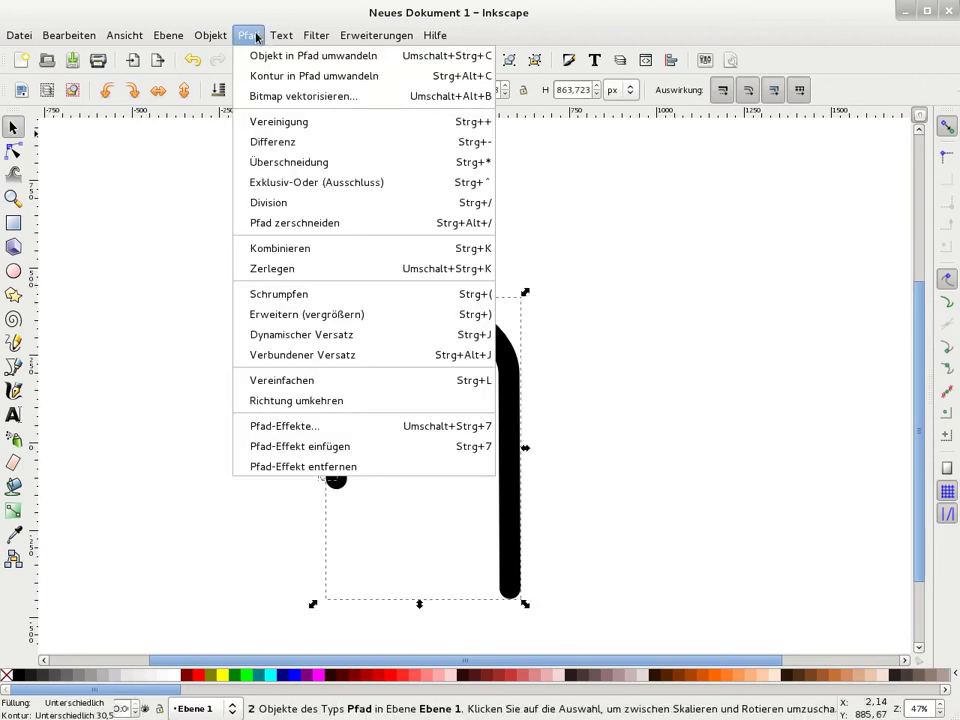
{"action": "left_click", "coordinate": [313, 141]}
Step: Duplicate the shackle, placing the original at upper left and the copy near the centre
{"action": "left_click", "coordinate": [238, 308]}
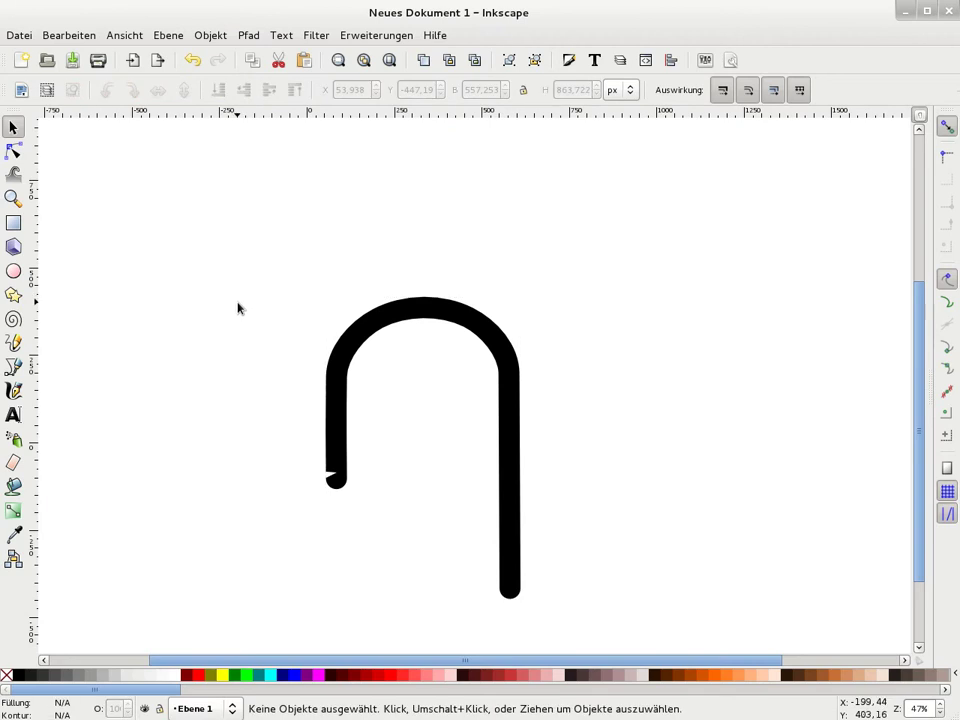
{"action": "key", "text": "minus"}
{"action": "key", "text": "minus"}
{"action": "left_click", "coordinate": [465, 360]}
{"action": "double_click", "coordinate": [465, 360]}
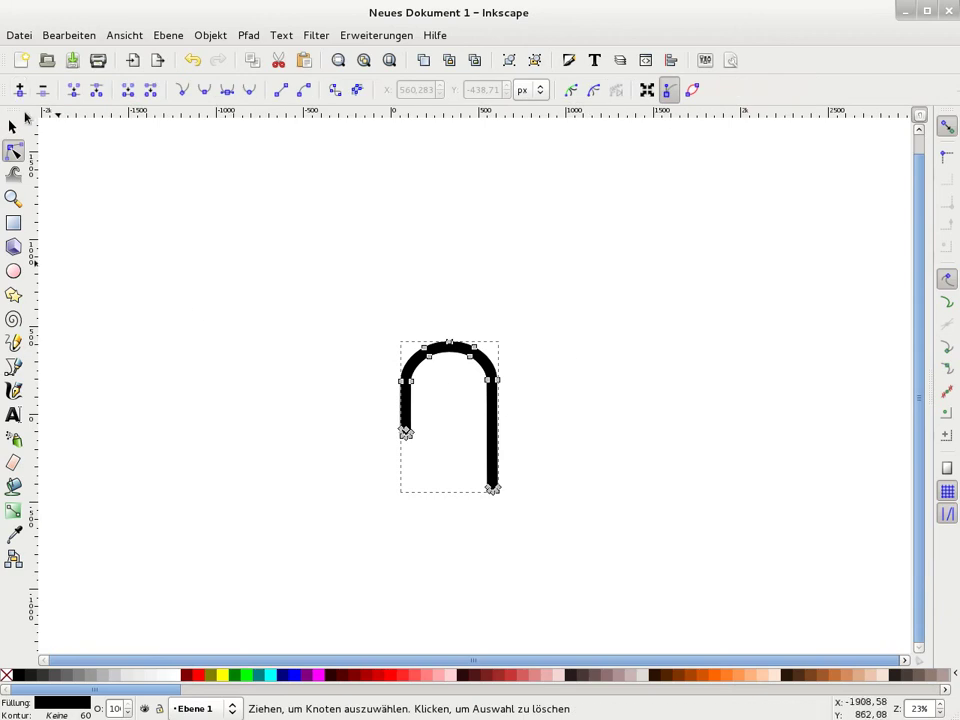
{"action": "left_click", "coordinate": [13, 126]}
{"action": "key", "text": "ctrl+d"}
{"action": "left_click_drag", "start_coordinate": [467, 354], "coordinate": [590, 353]}
{"action": "left_click_drag", "start_coordinate": [439, 364], "coordinate": [165, 175]}
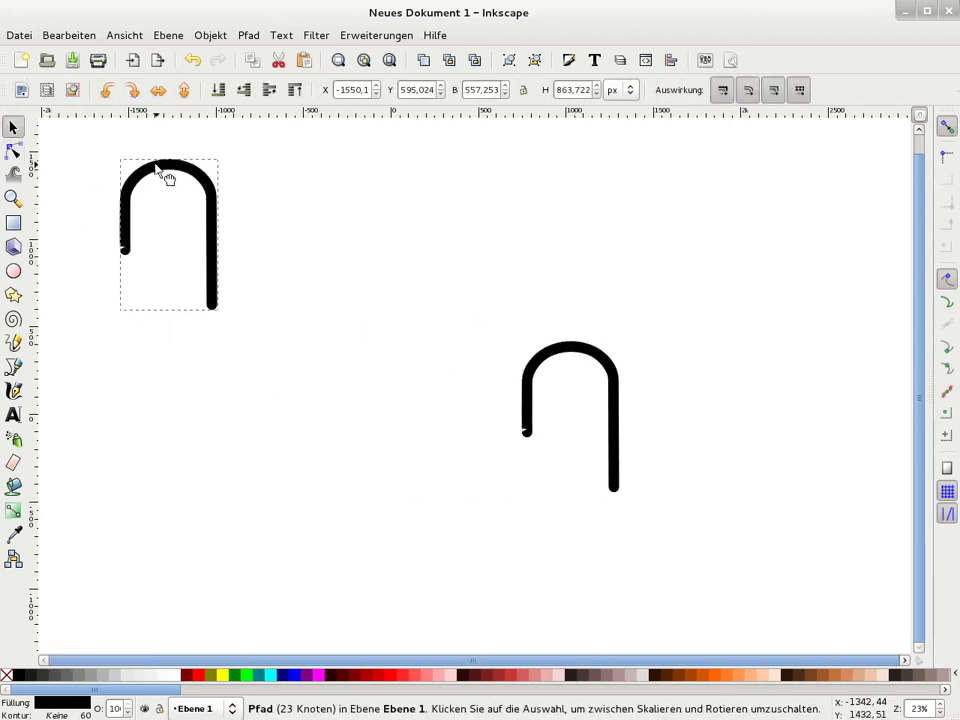
{"action": "left_click", "coordinate": [499, 334]}
{"action": "left_click", "coordinate": [600, 356]}
{"action": "mouse_move", "coordinate": [600, 356]}
{"action": "left_mouse_down"}
{"action": "mouse_move", "coordinate": [432, 312]}
{"action": "mouse_move", "coordinate": [454, 285]}
{"action": "left_mouse_up"}
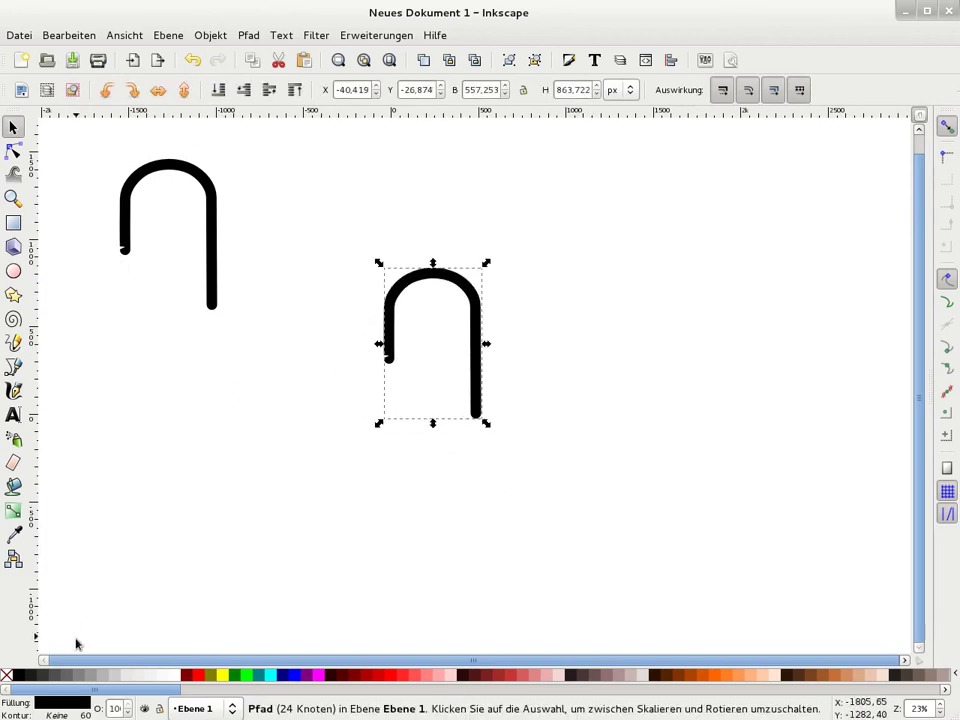
Step: Fill the copied shackle with 20% Gray and give it a linear gradient
{"action": "left_click", "coordinate": [115, 680]}
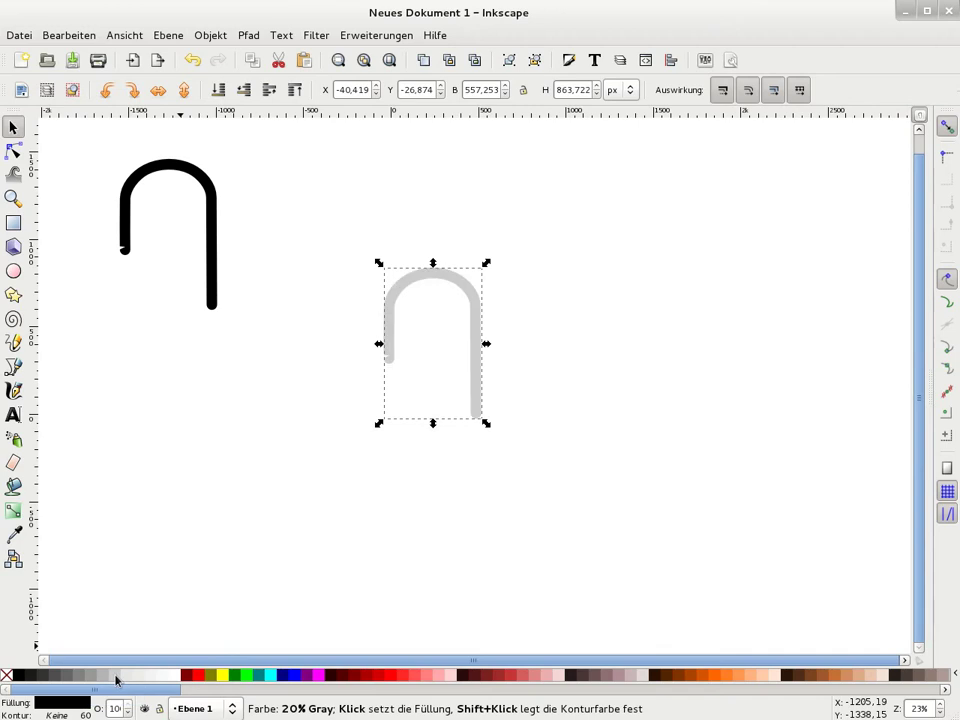
{"action": "left_click", "coordinate": [13, 511]}
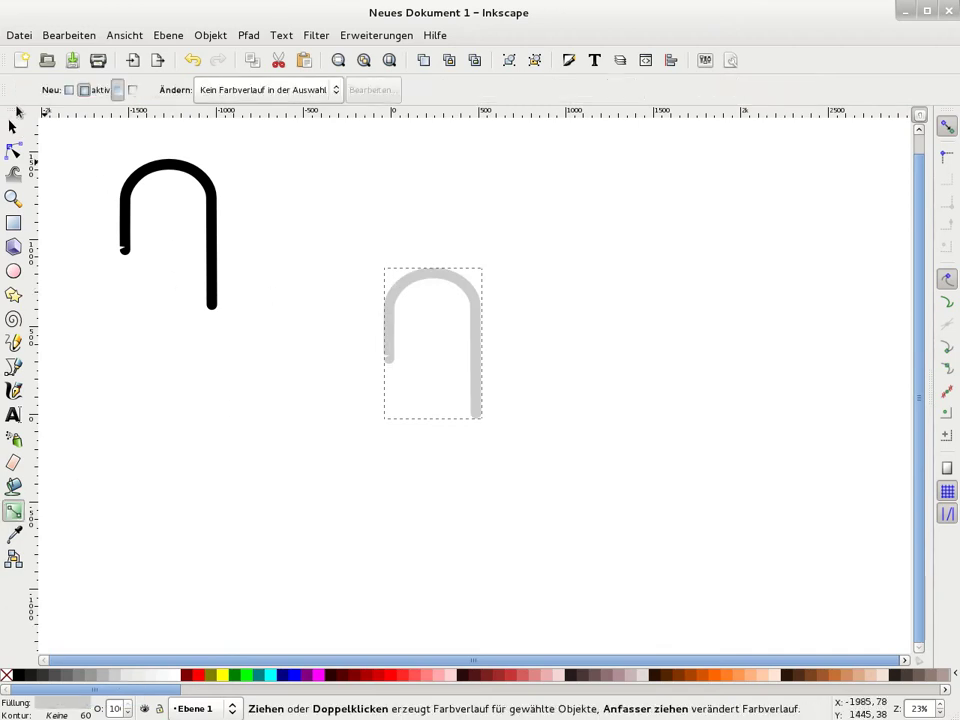
{"action": "double_click", "coordinate": [446, 275]}
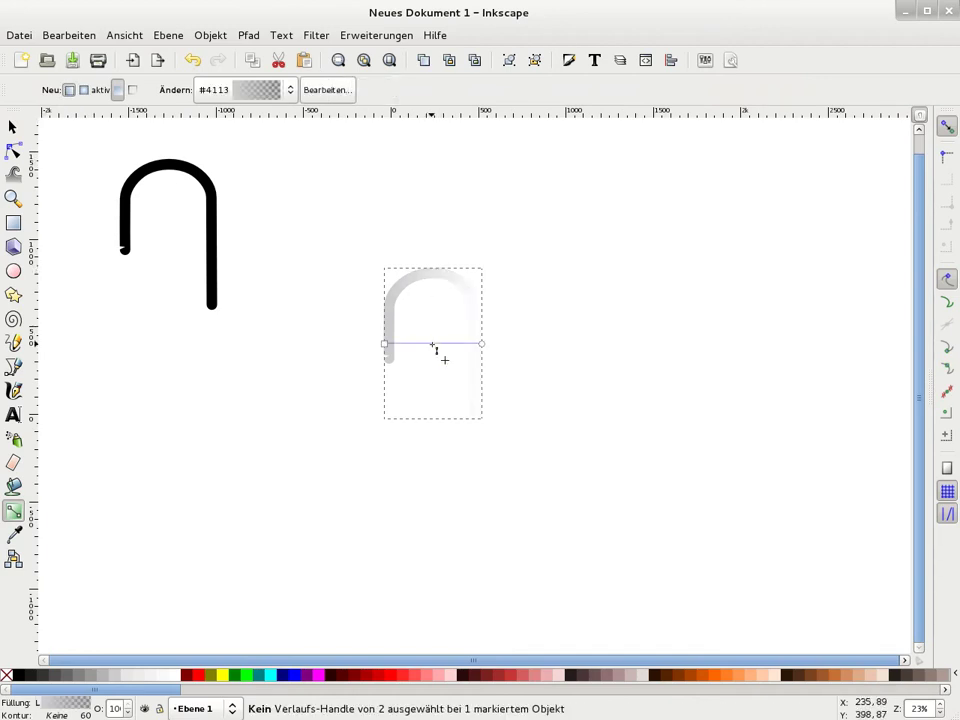
{"action": "key", "text": "Escape"}
{"action": "left_click", "coordinate": [428, 282]}
{"action": "left_click", "coordinate": [433, 344]}
{"action": "left_click", "coordinate": [428, 279]}
{"action": "left_click", "coordinate": [434, 351]}
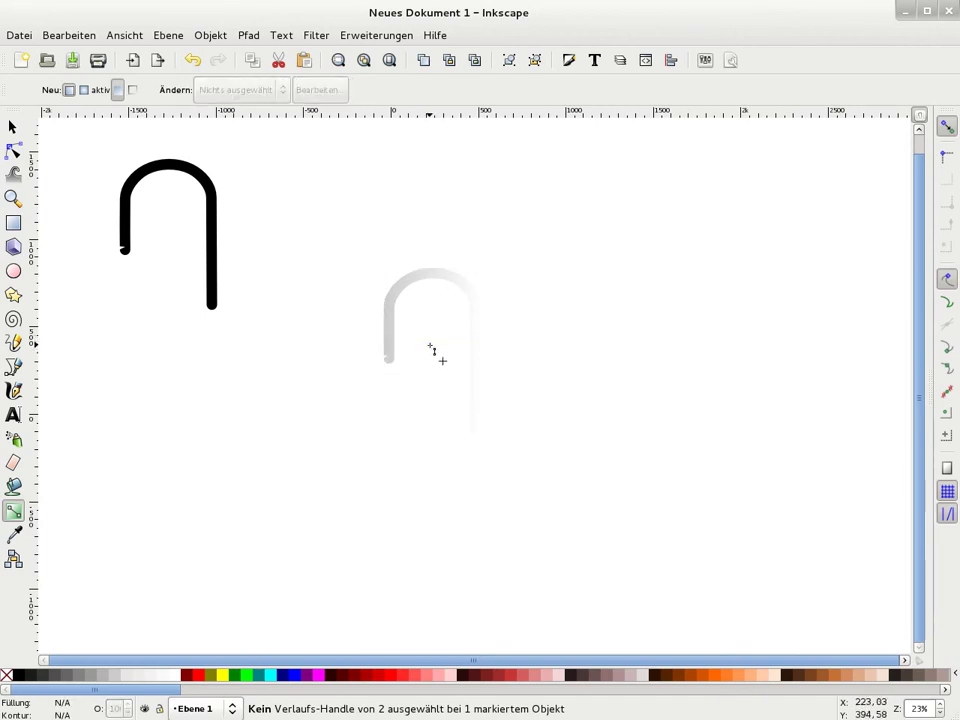
Step: Add a nearly white middle stop and set the gradient's end stop to light grey
{"action": "left_click", "coordinate": [396, 343]}
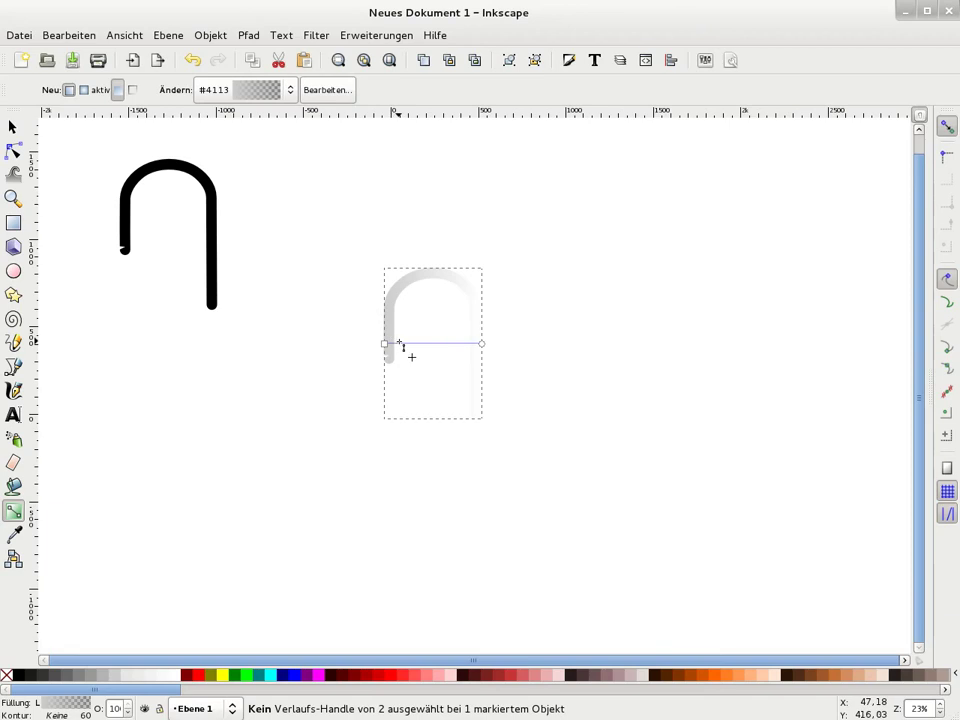
{"action": "double_click", "coordinate": [400, 343]}
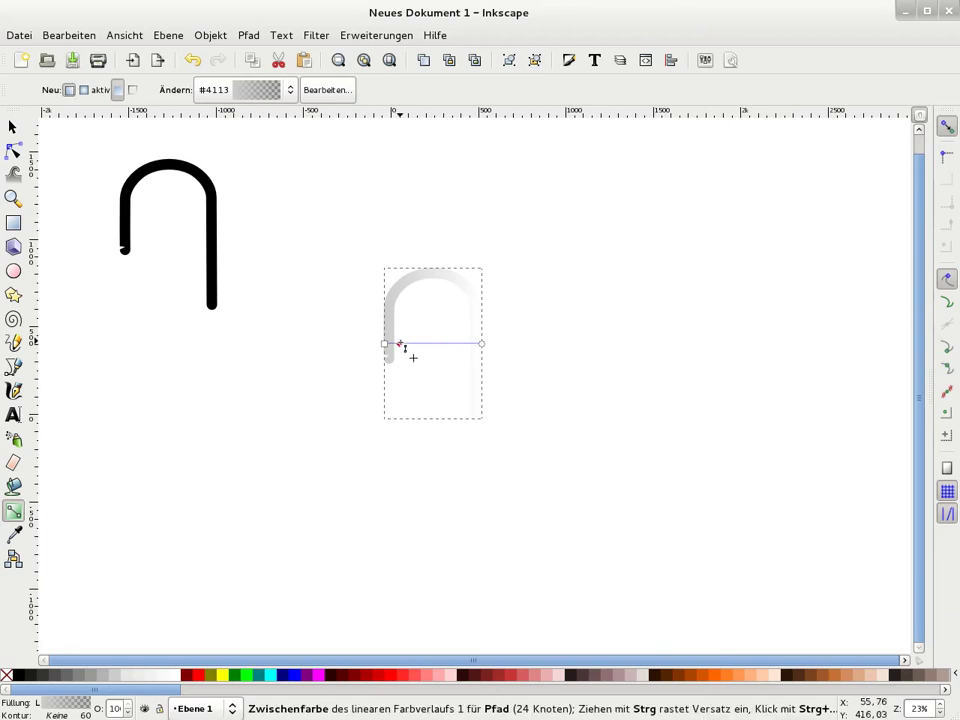
{"action": "left_click", "coordinate": [471, 344]}
{"action": "left_click", "coordinate": [481, 344]}
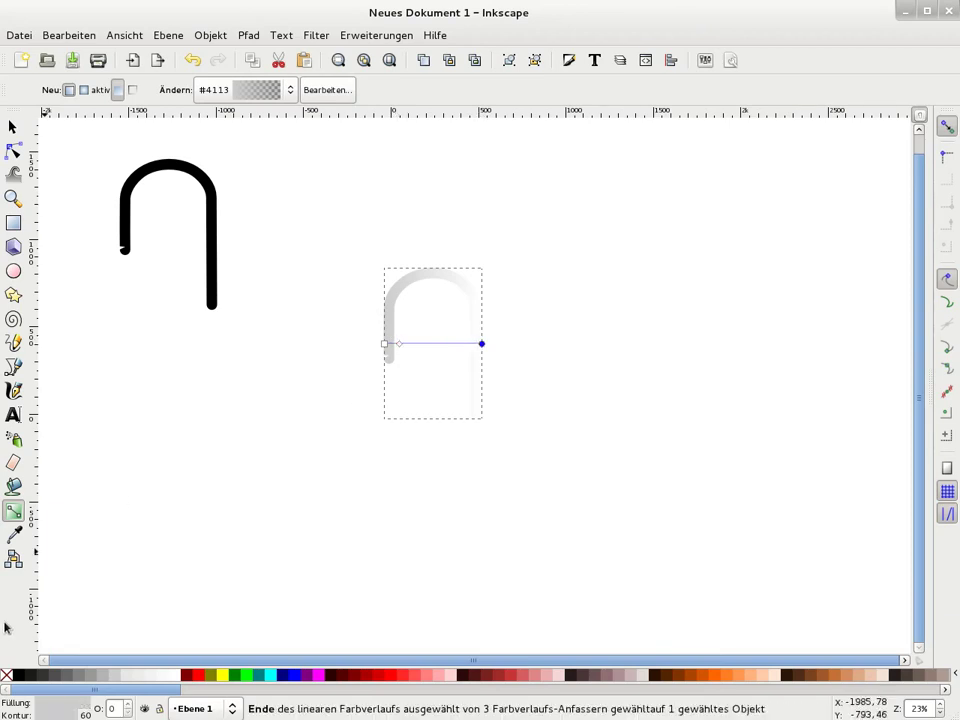
{"action": "left_click", "coordinate": [113, 675]}
{"action": "left_click", "coordinate": [399, 344]}
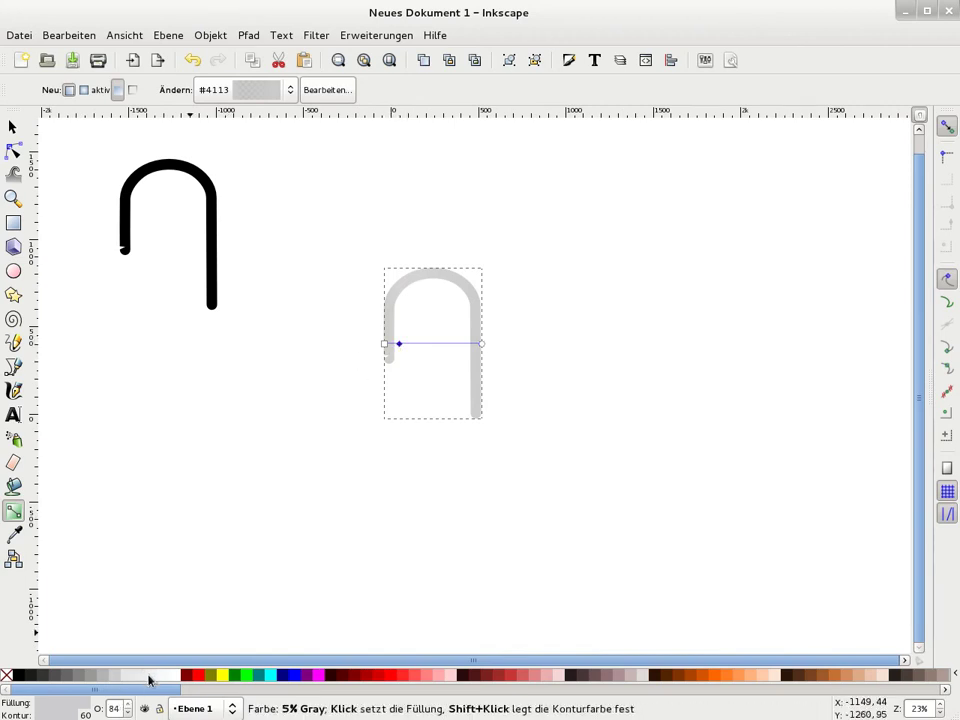
{"action": "left_click", "coordinate": [150, 676]}
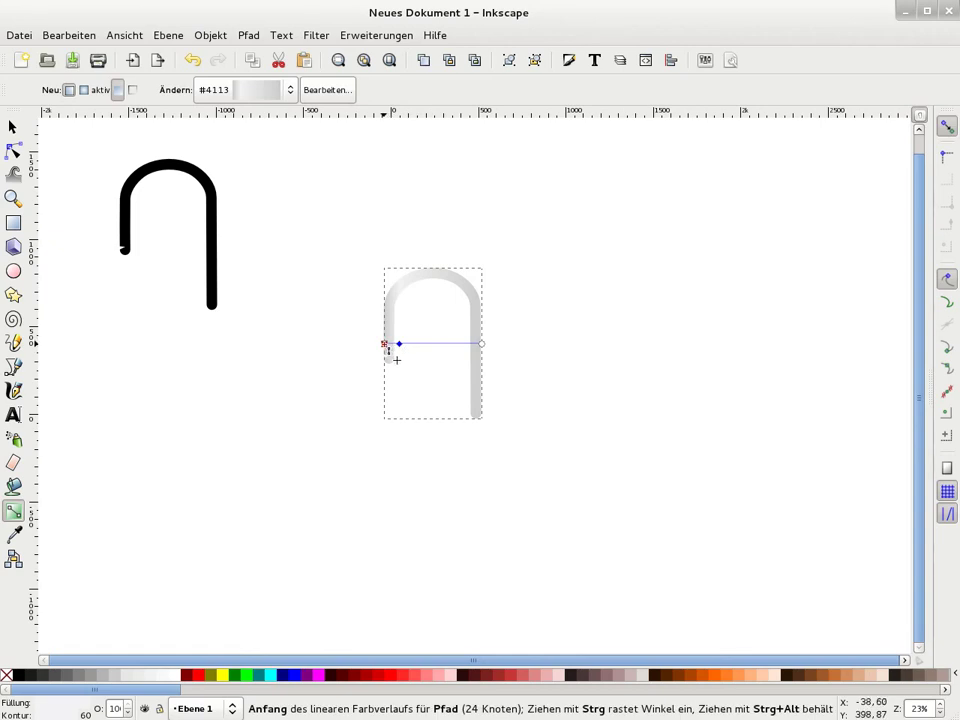
Step: Redirect the gradient to run bottom to top with a slight tilt
{"action": "left_click_drag", "start_coordinate": [386, 346], "coordinate": [426, 404]}
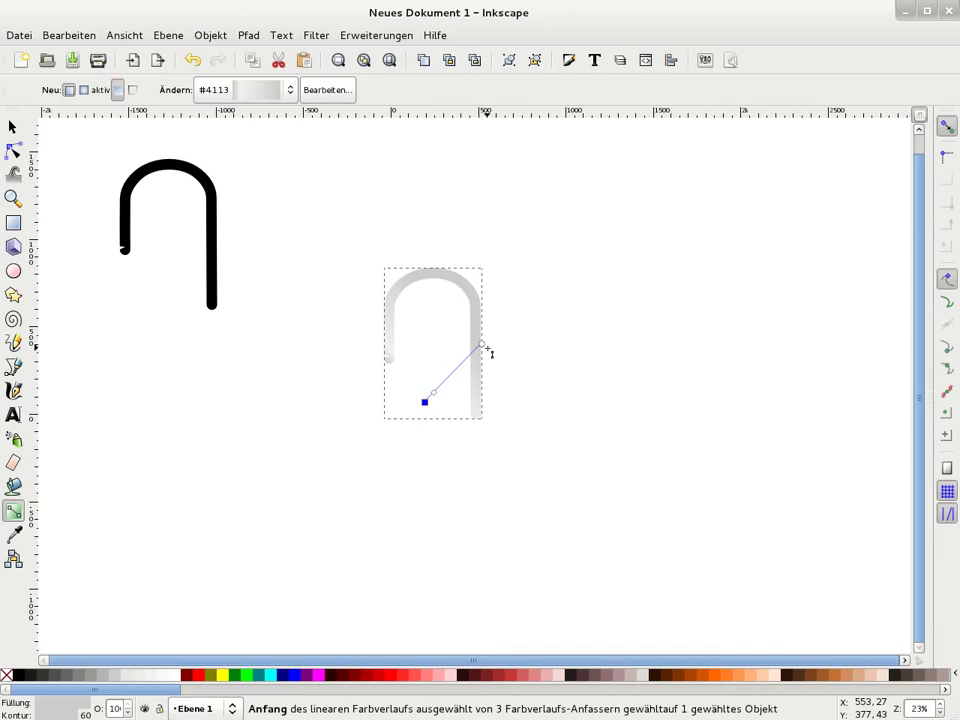
{"action": "left_click_drag", "start_coordinate": [482, 345], "coordinate": [428, 262]}
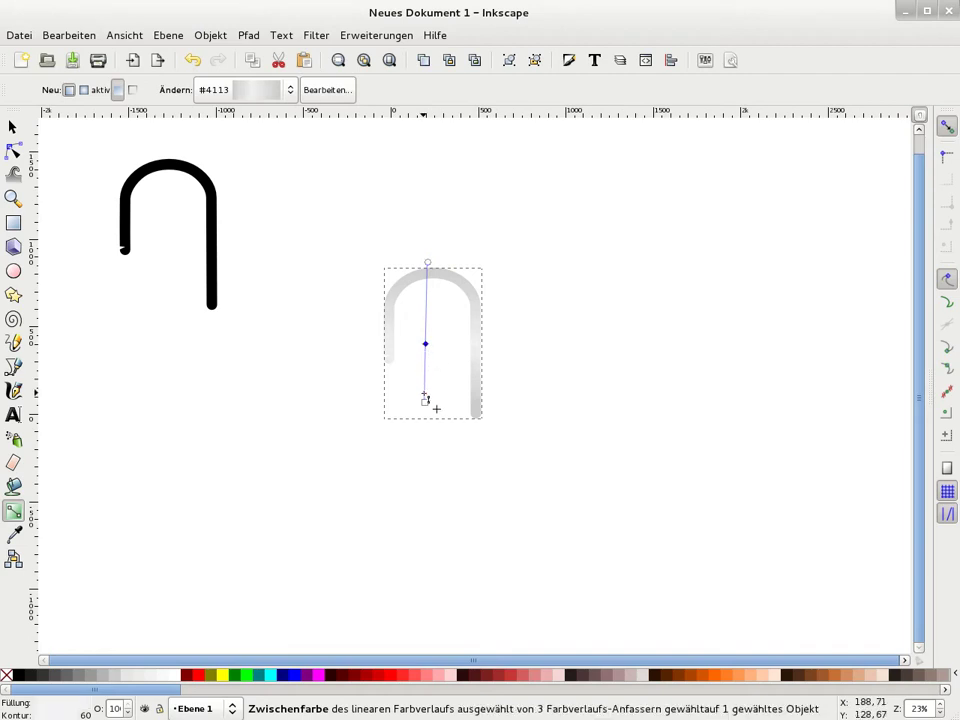
{"action": "left_click_drag", "start_coordinate": [424, 402], "coordinate": [408, 401]}
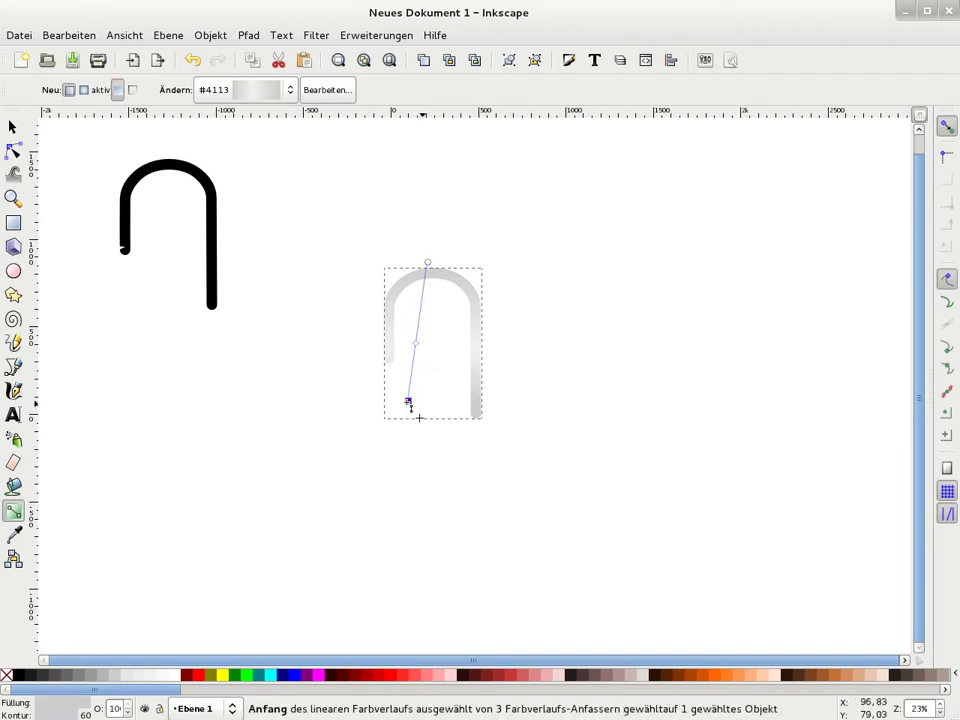
{"action": "left_click", "coordinate": [13, 126]}
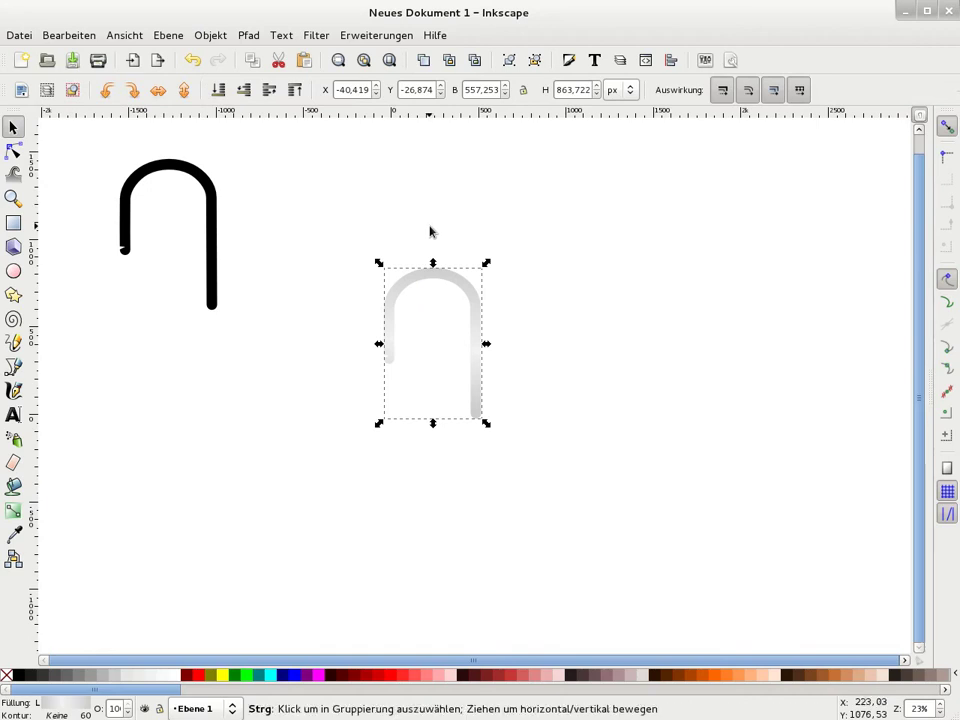
Step: Duplicate the grey arch, move the copy right, and give it a black stroke
{"action": "key", "text": "ctrl+d"}
{"action": "left_click_drag", "start_coordinate": [430, 276], "coordinate": [578, 276]}
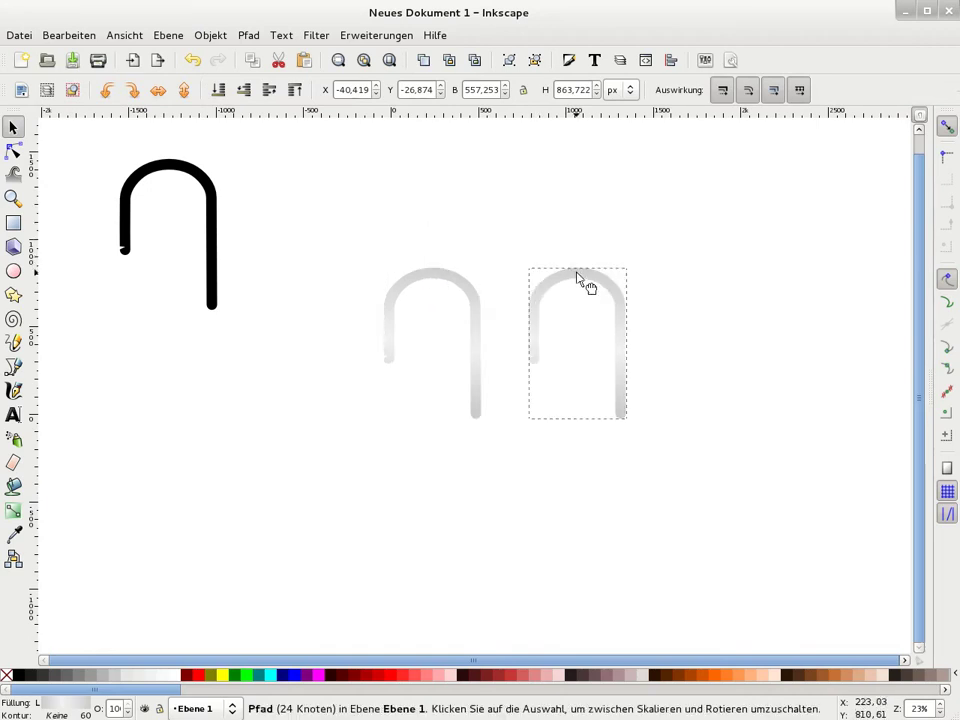
{"action": "left_click", "coordinate": [510, 231]}
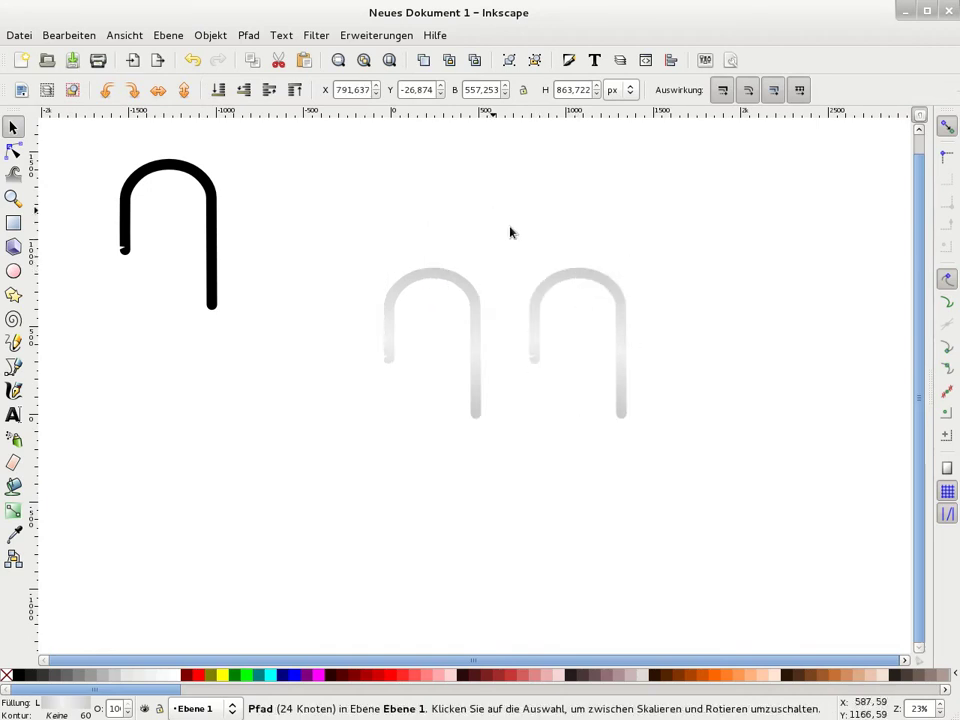
{"action": "left_click", "coordinate": [576, 272]}
{"action": "right_click", "coordinate": [70, 716]}
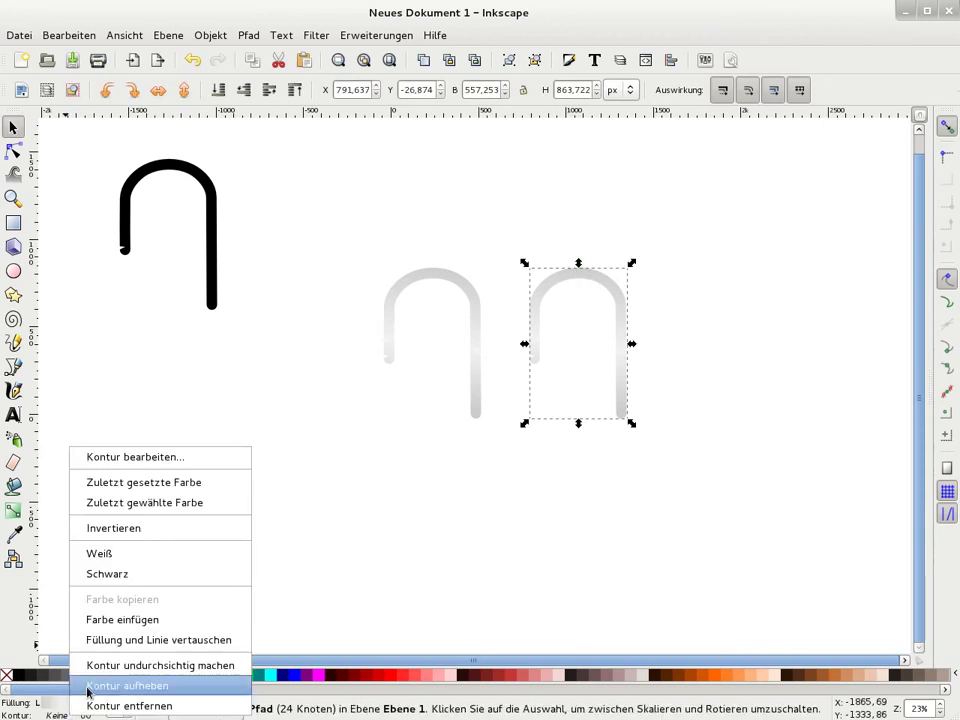
{"action": "left_click", "coordinate": [140, 574]}
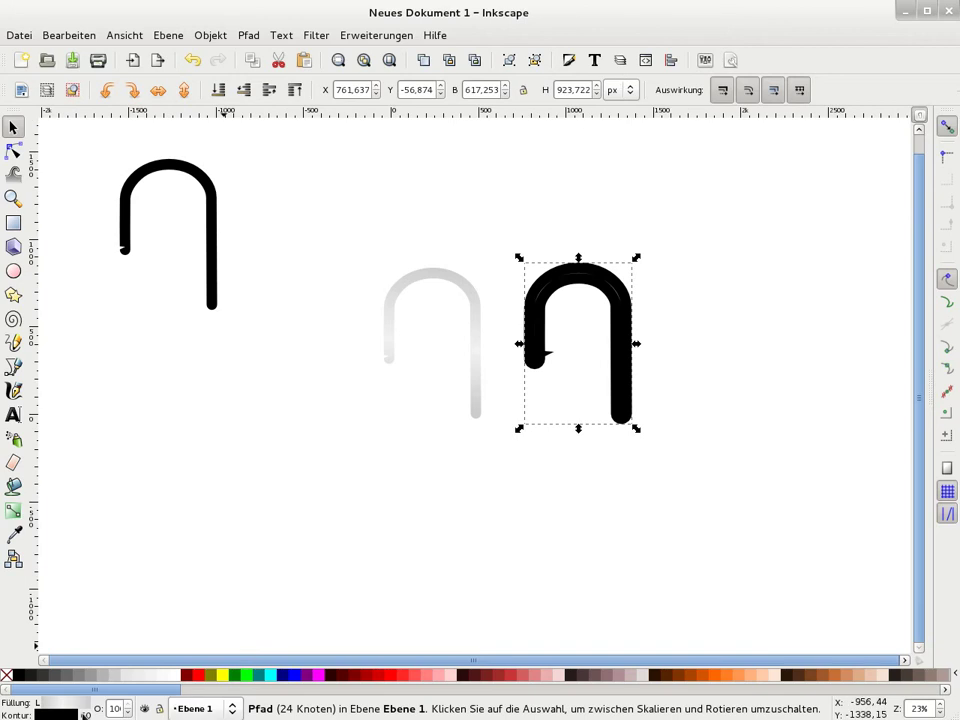
Step: Set the arch copy's stroke width to 10 px
{"action": "right_click", "coordinate": [85, 716]}
{"action": "left_click", "coordinate": [117, 514]}
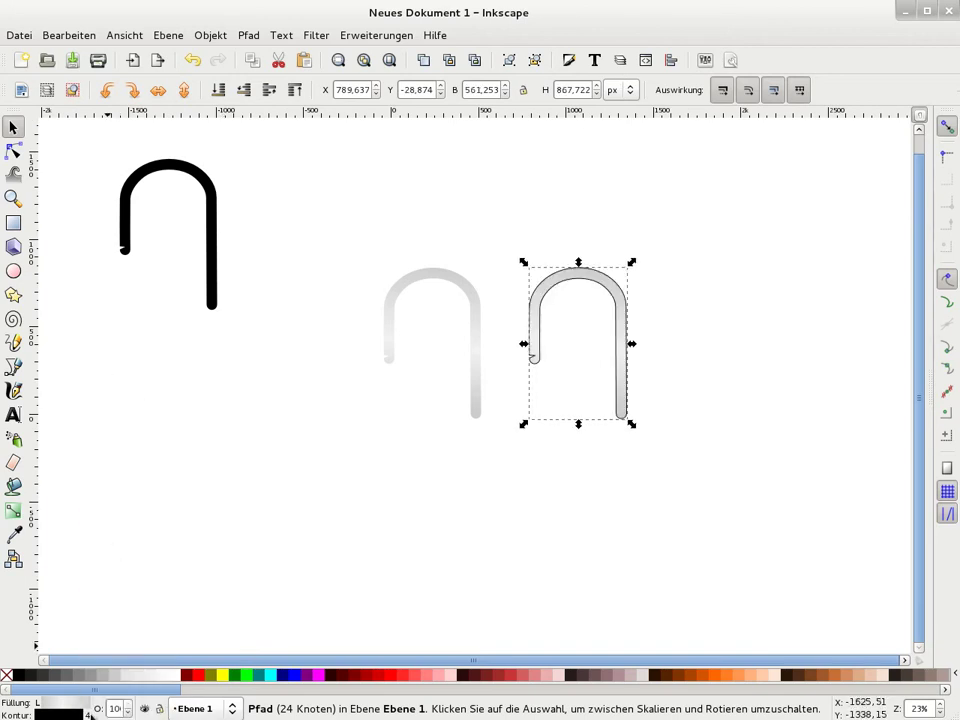
{"action": "right_click", "coordinate": [88, 714]}
{"action": "left_click", "coordinate": [104, 512]}
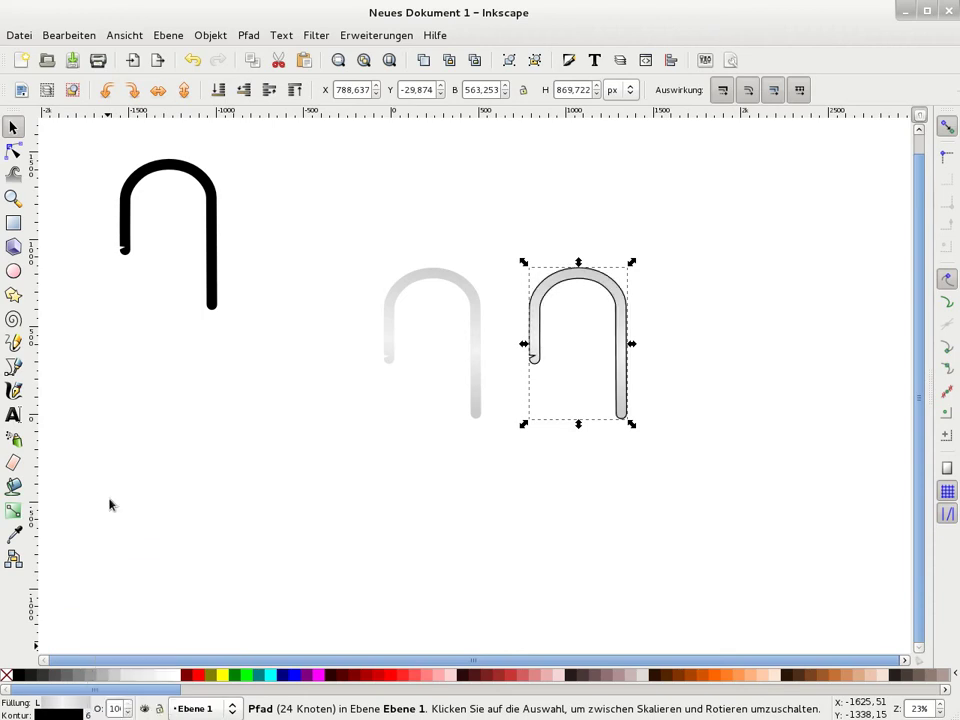
{"action": "right_click", "coordinate": [88, 713]}
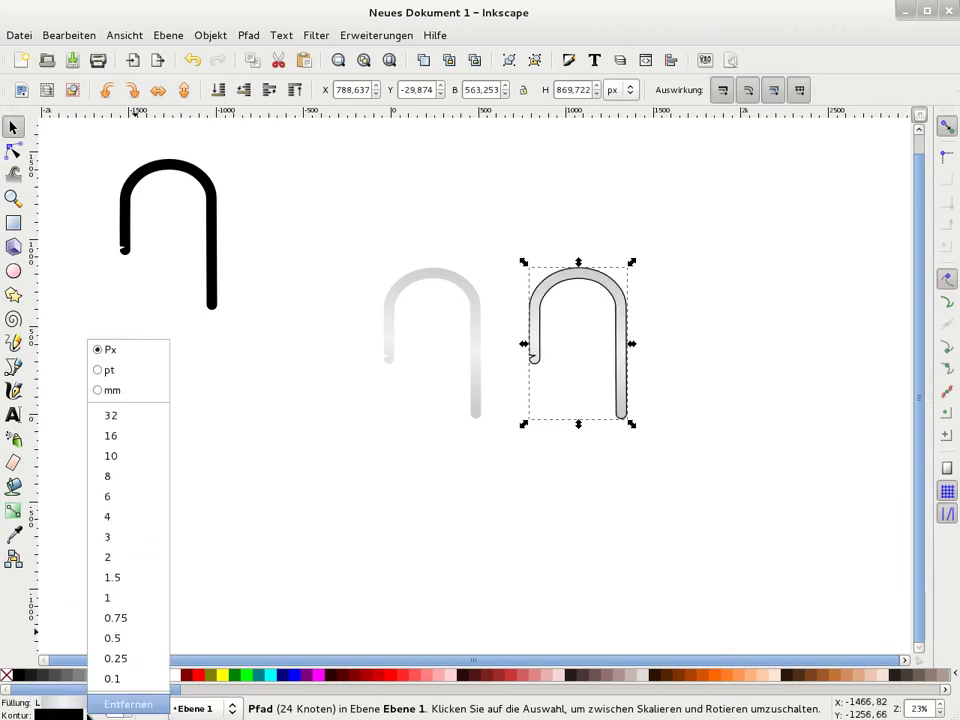
{"action": "left_click", "coordinate": [149, 477]}
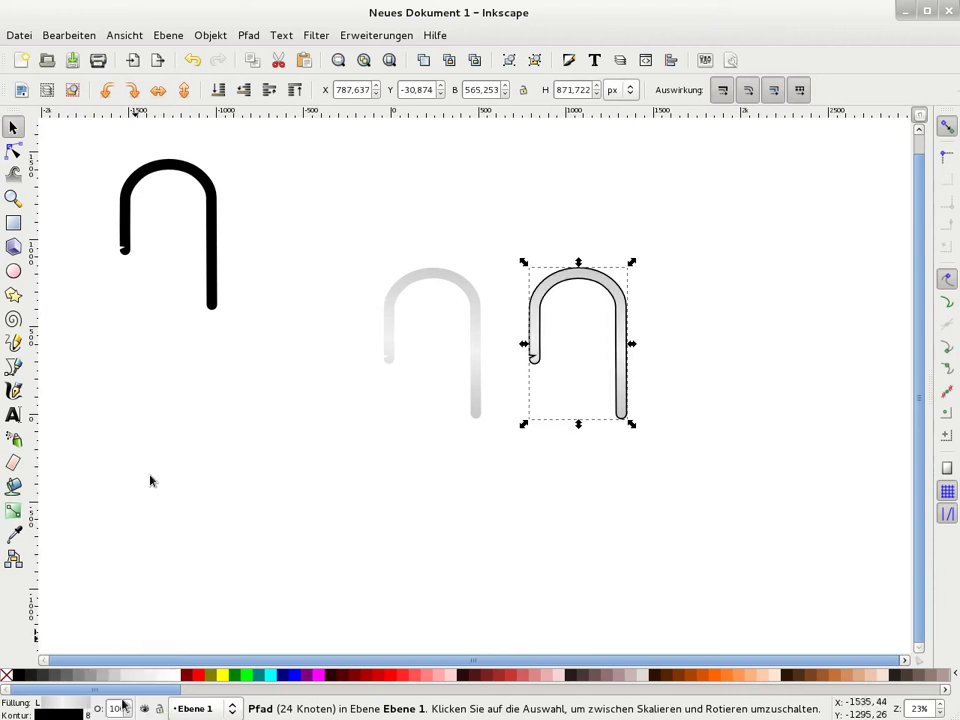
{"action": "right_click", "coordinate": [103, 713]}
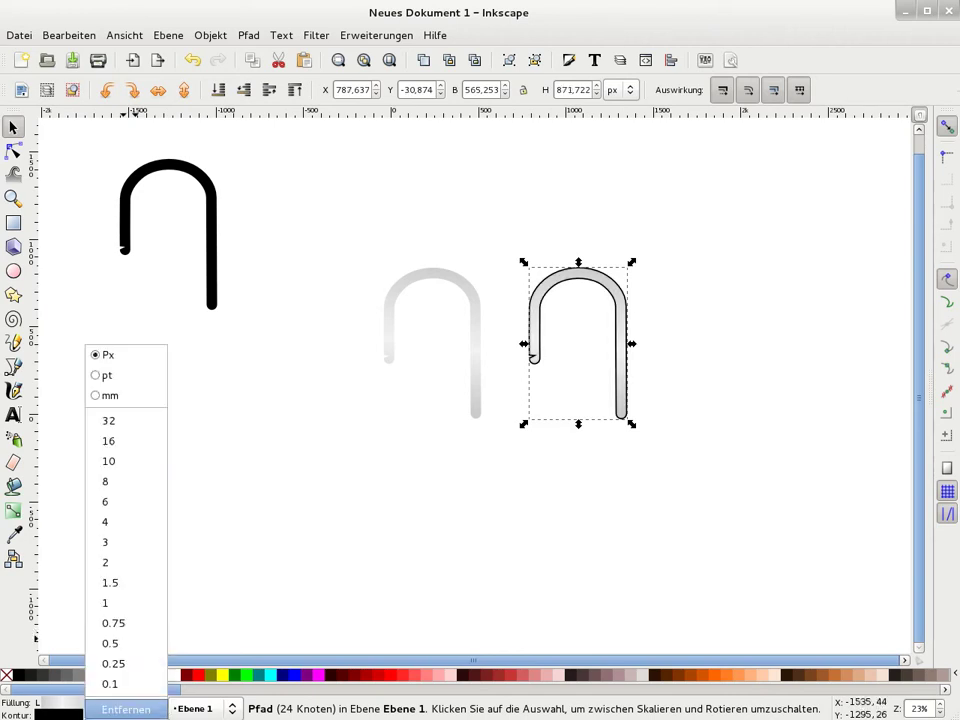
{"action": "left_click", "coordinate": [105, 461]}
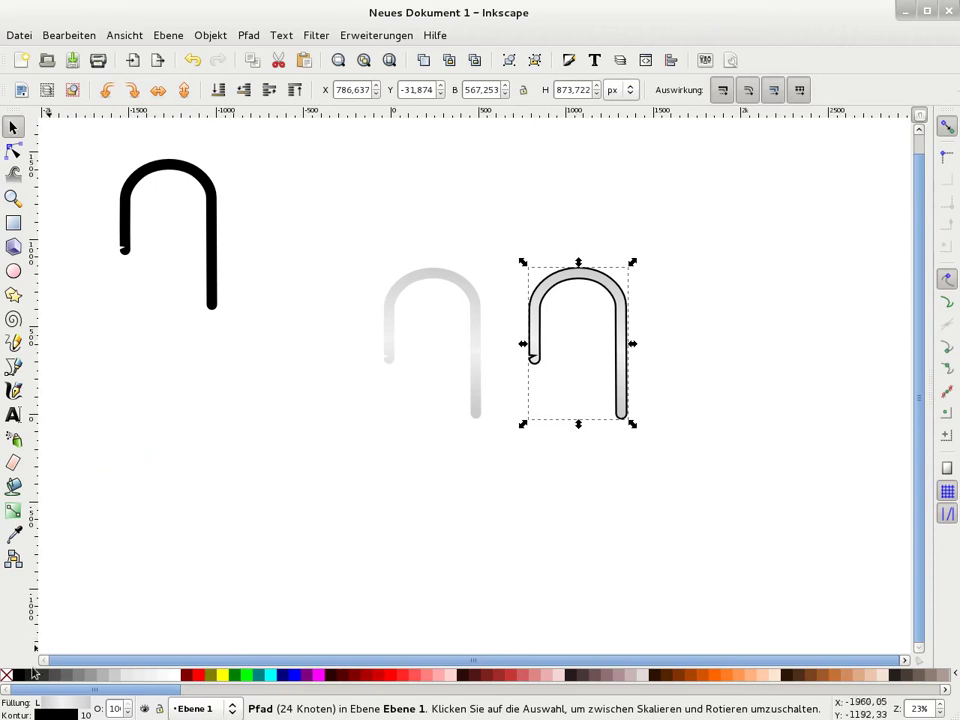
Step: Remove the fill from the outlined arch copy
{"action": "right_click", "coordinate": [58, 706]}
{"action": "left_click", "coordinate": [90, 690]}
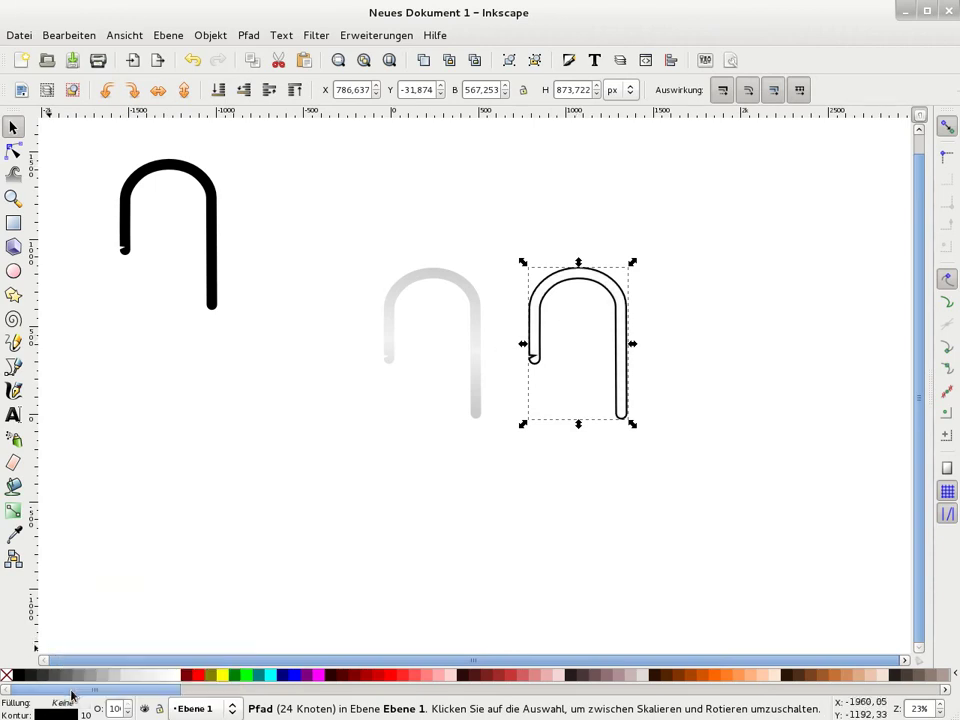
{"action": "left_click", "coordinate": [428, 195]}
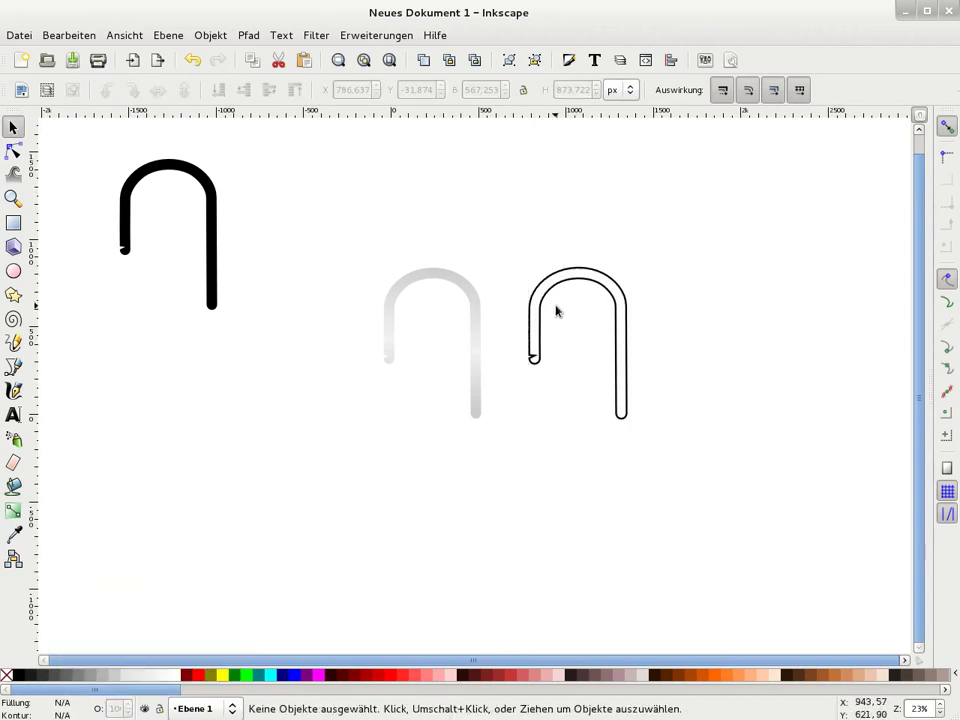
{"action": "left_click", "coordinate": [625, 291]}
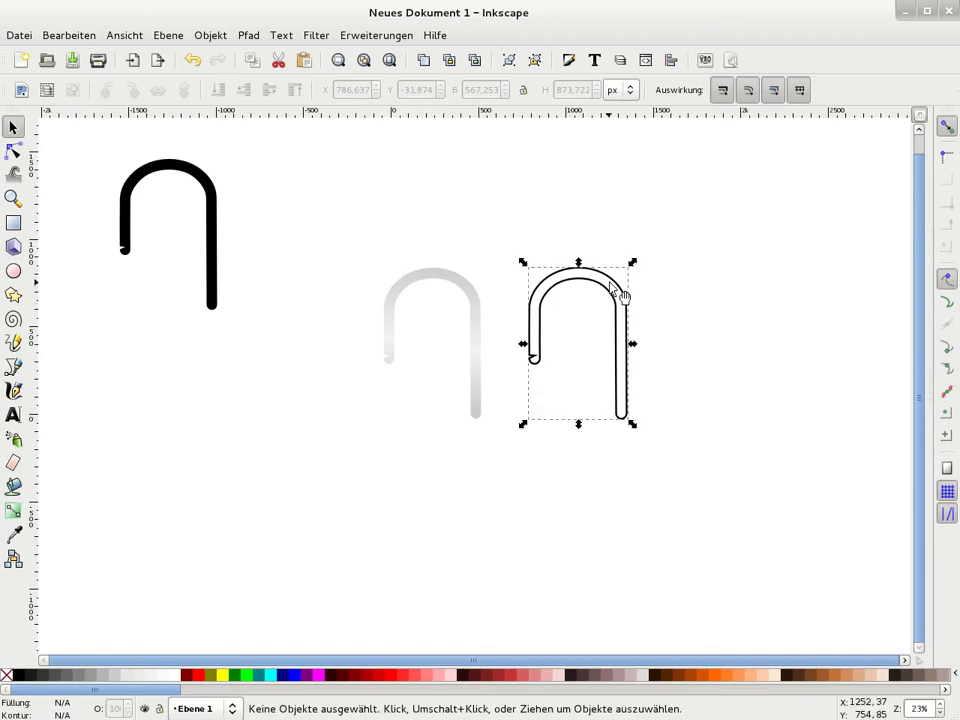
Step: Blur the outlined arch copy to 3.0, then duplicate the left black arch
{"action": "left_click", "coordinate": [570, 63]}
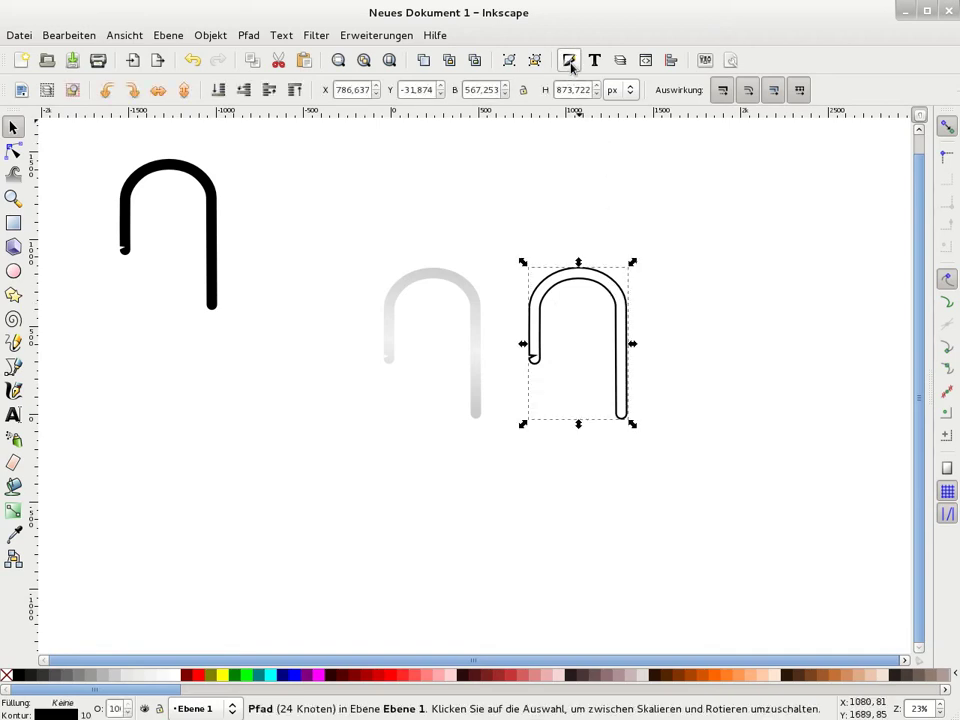
{"action": "left_click", "coordinate": [921, 438]}
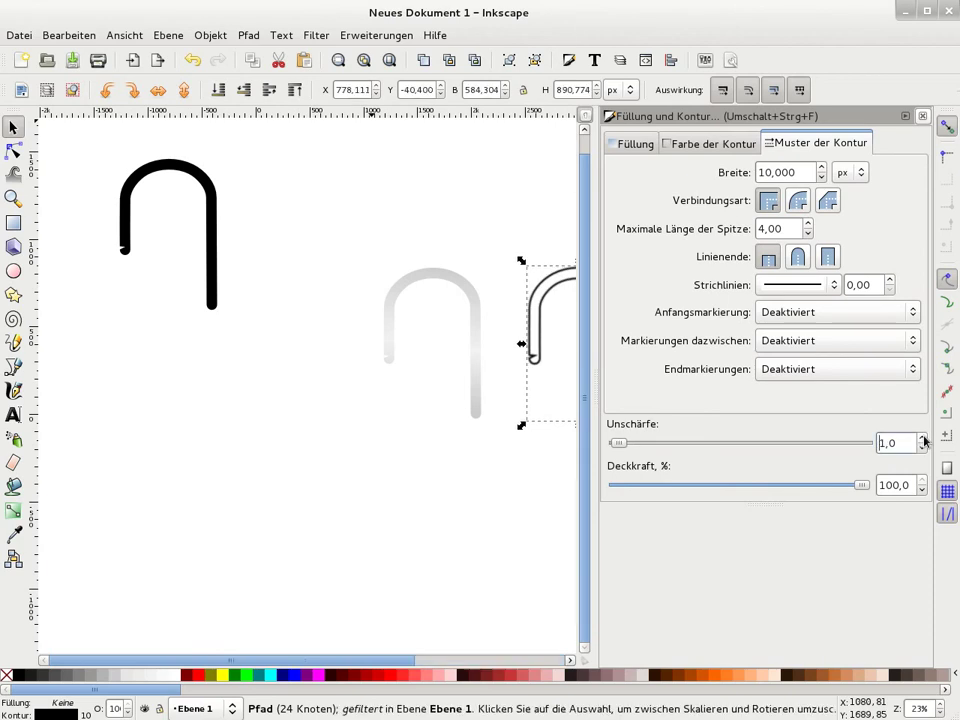
{"action": "left_click", "coordinate": [921, 438]}
{"action": "left_click", "coordinate": [921, 438]}
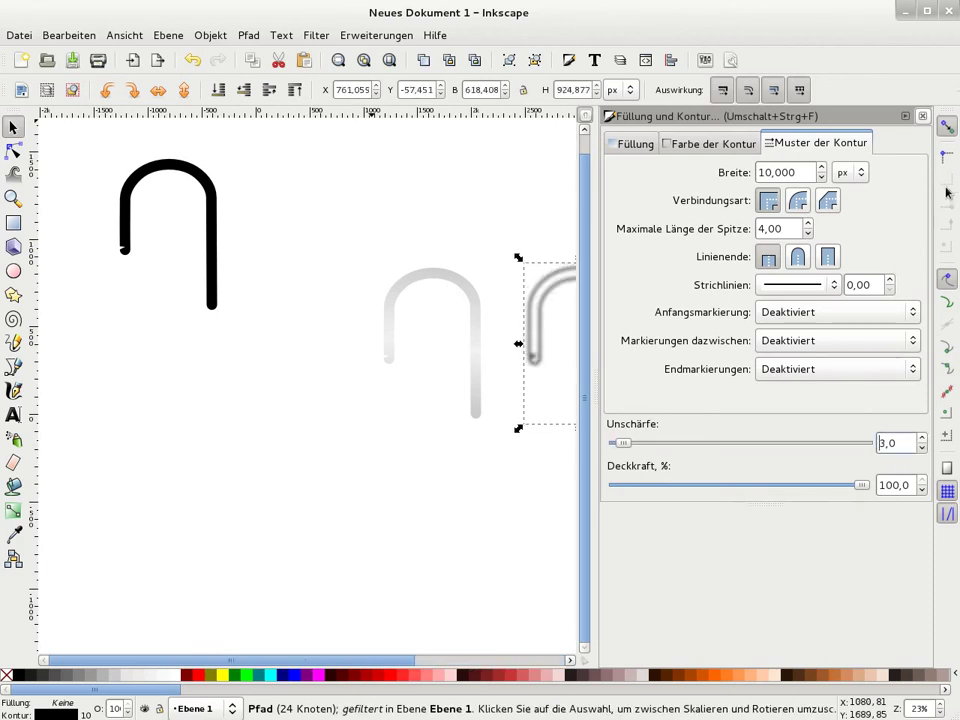
{"action": "left_click", "coordinate": [922, 116]}
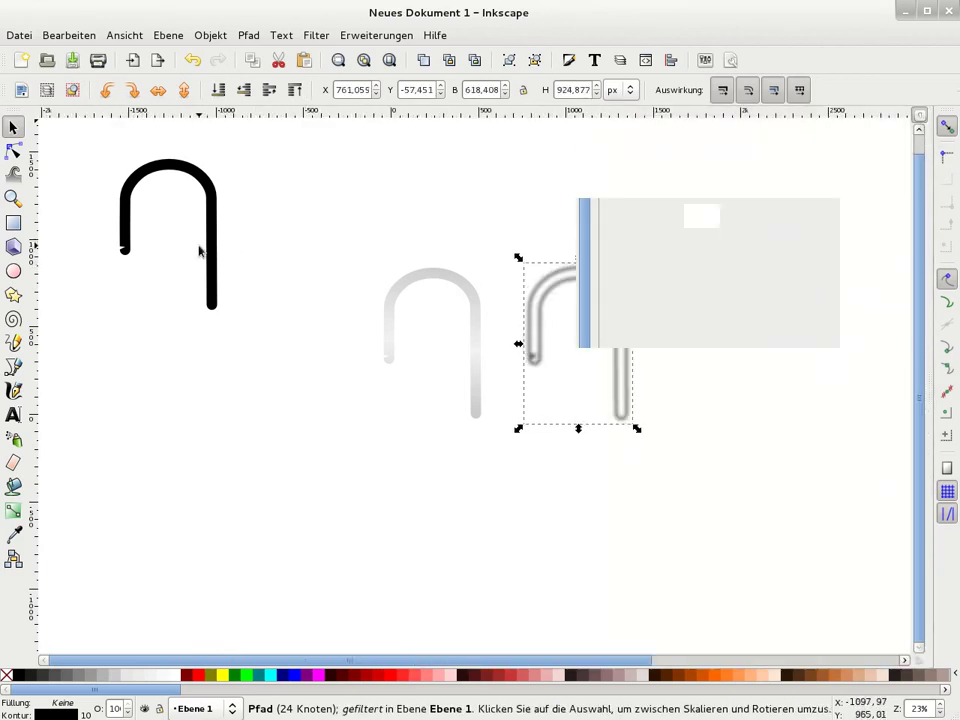
{"action": "left_click", "coordinate": [212, 257]}
{"action": "key", "text": "ctrl+d"}
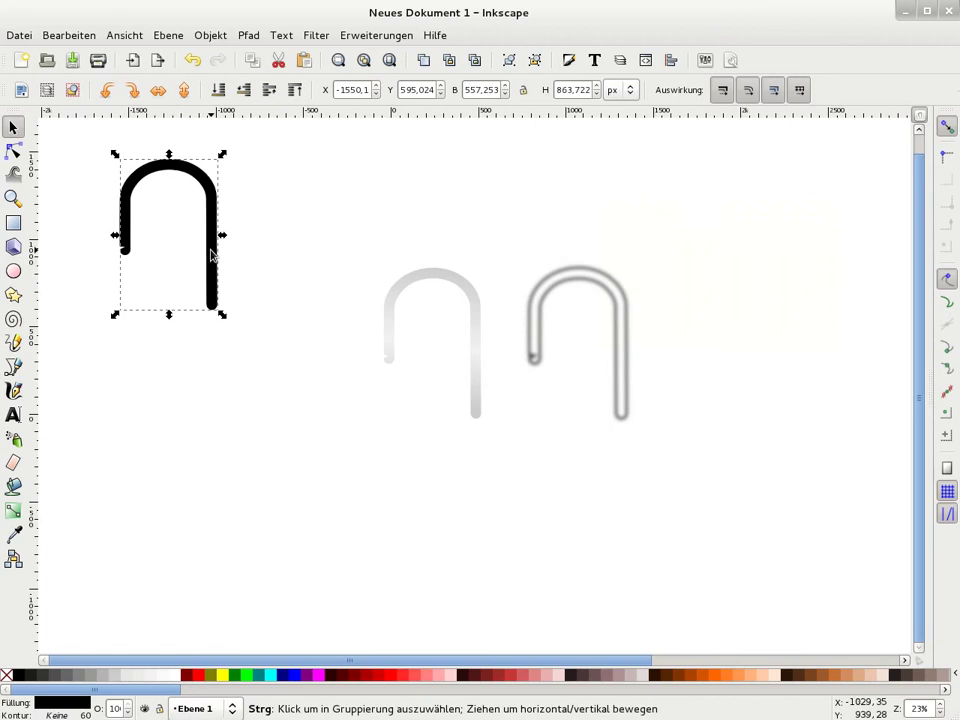
Step: Place the black arch copy over the blurred outline and centre both on a common horizontal axis
{"action": "mouse_move", "coordinate": [212, 257]}
{"action": "left_mouse_down"}
{"action": "mouse_move", "coordinate": [462, 250]}
{"action": "mouse_move", "coordinate": [555, 261]}
{"action": "left_mouse_up"}
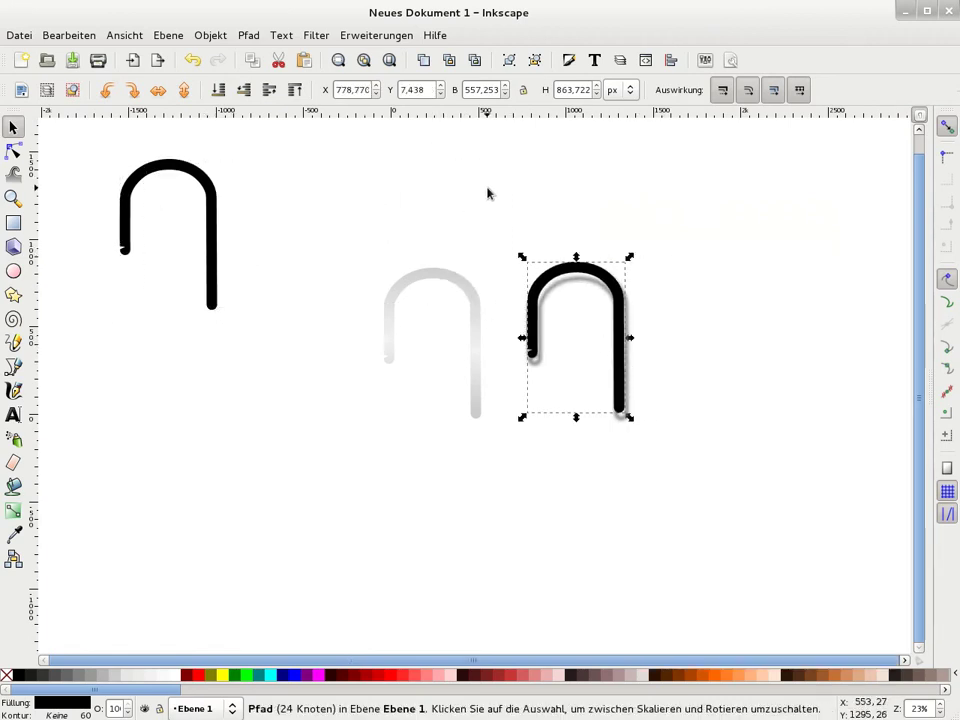
{"action": "left_click_drag", "start_coordinate": [493, 186], "coordinate": [731, 422]}
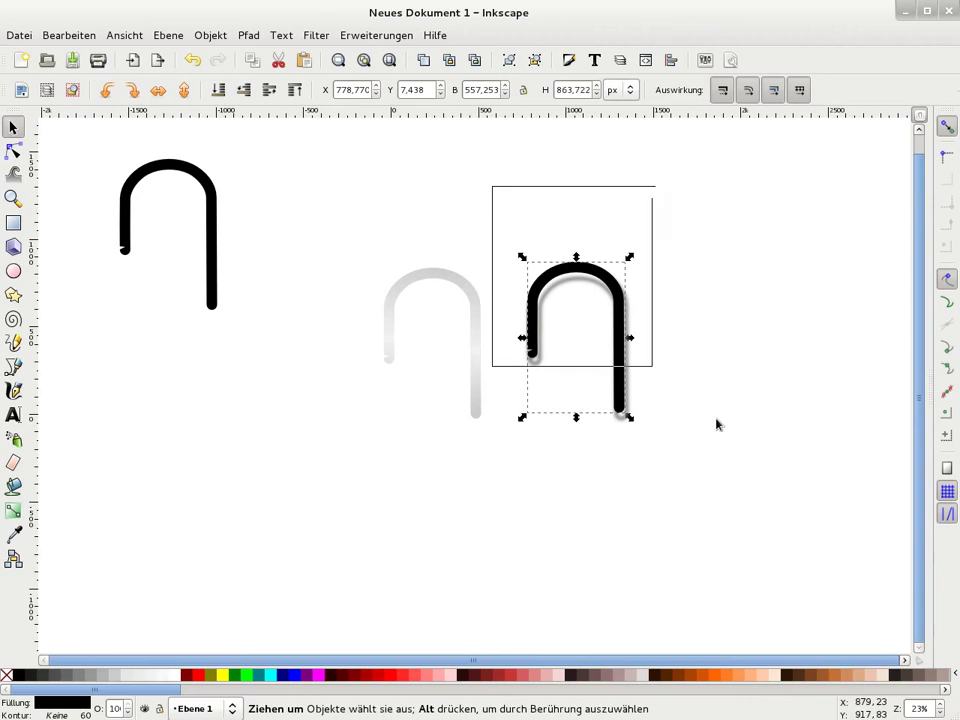
{"action": "left_click", "coordinate": [671, 61]}
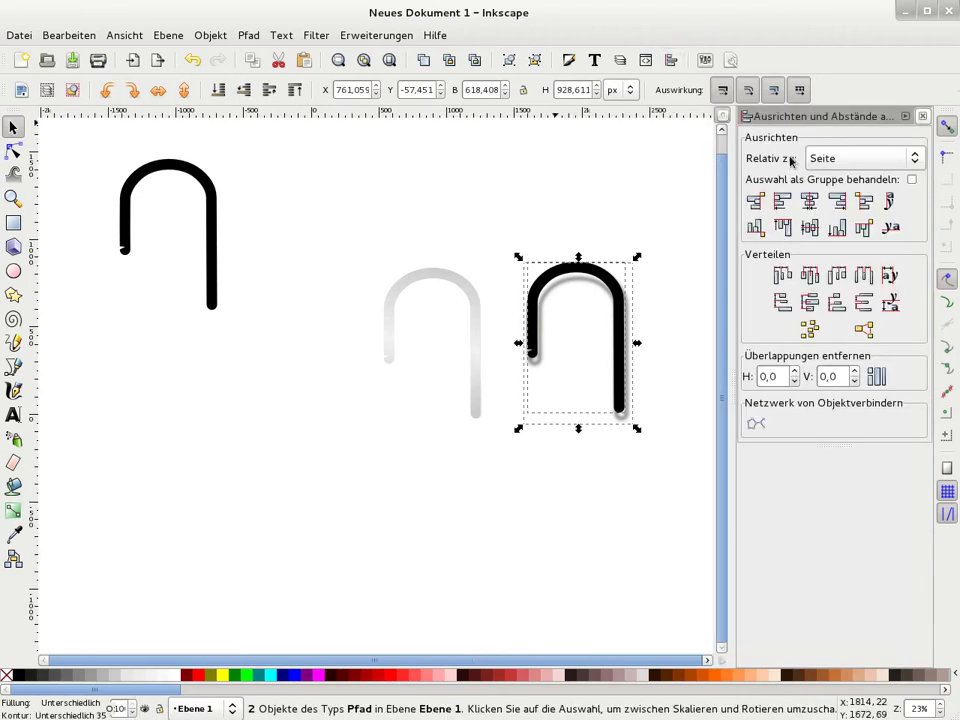
{"action": "left_click", "coordinate": [823, 162]}
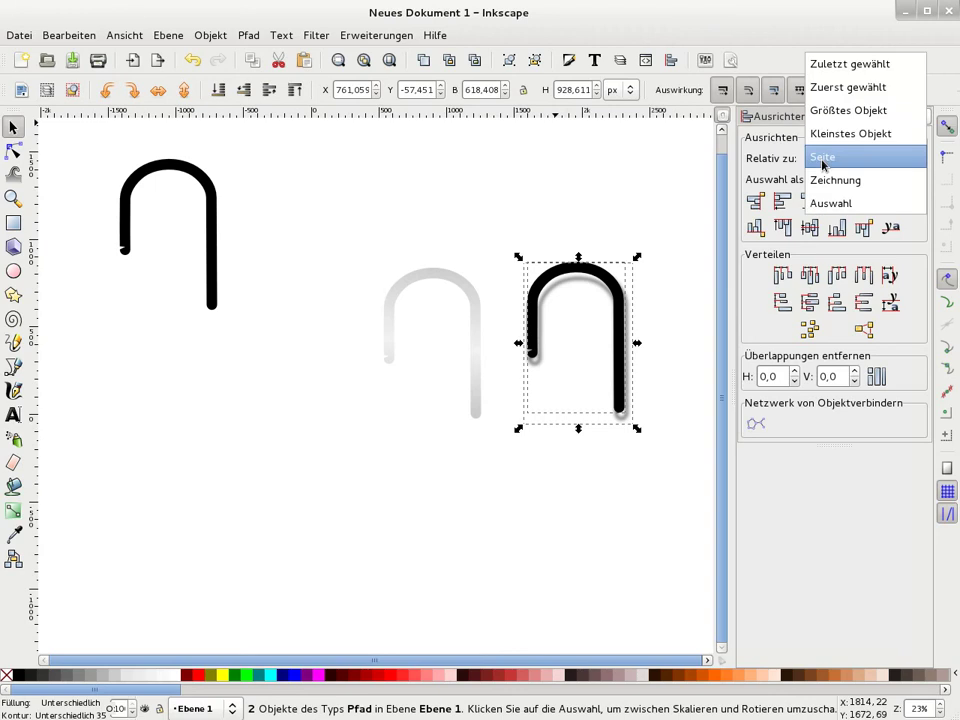
{"action": "left_click", "coordinate": [826, 205]}
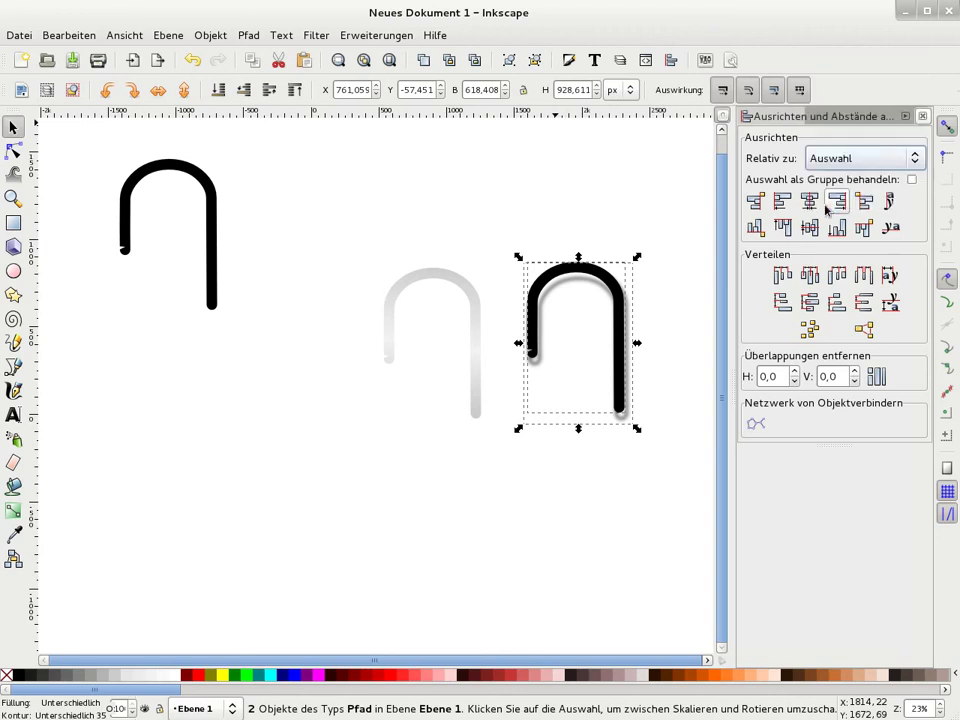
{"action": "left_click", "coordinate": [810, 227]}
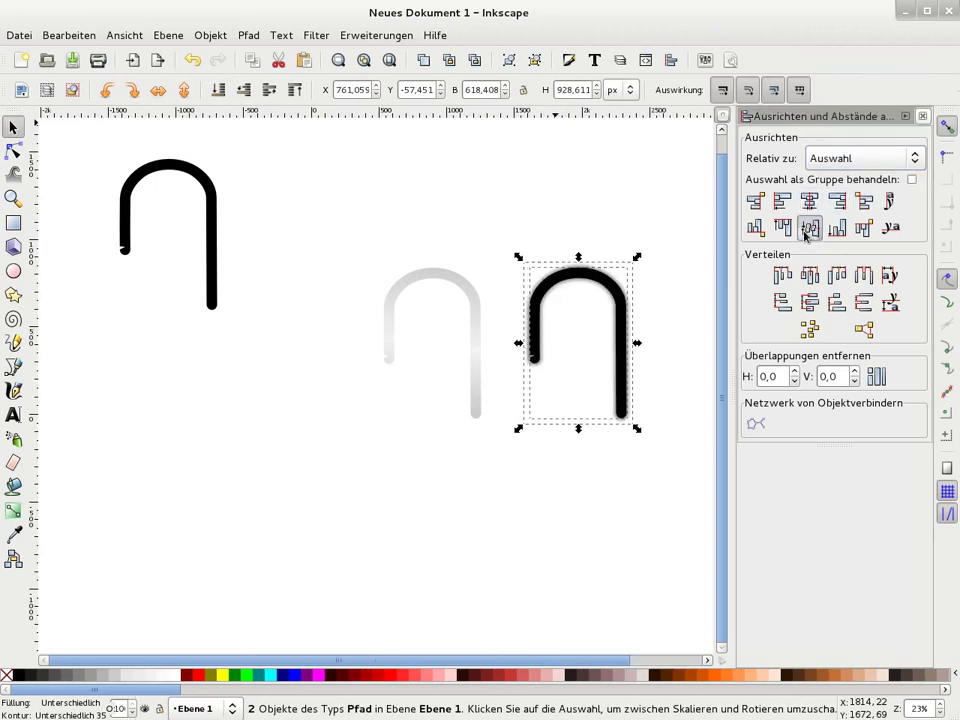
Step: Make the black arch white and use it to mask the blurred outline
{"action": "left_click", "coordinate": [596, 200]}
{"action": "left_click", "coordinate": [585, 280]}
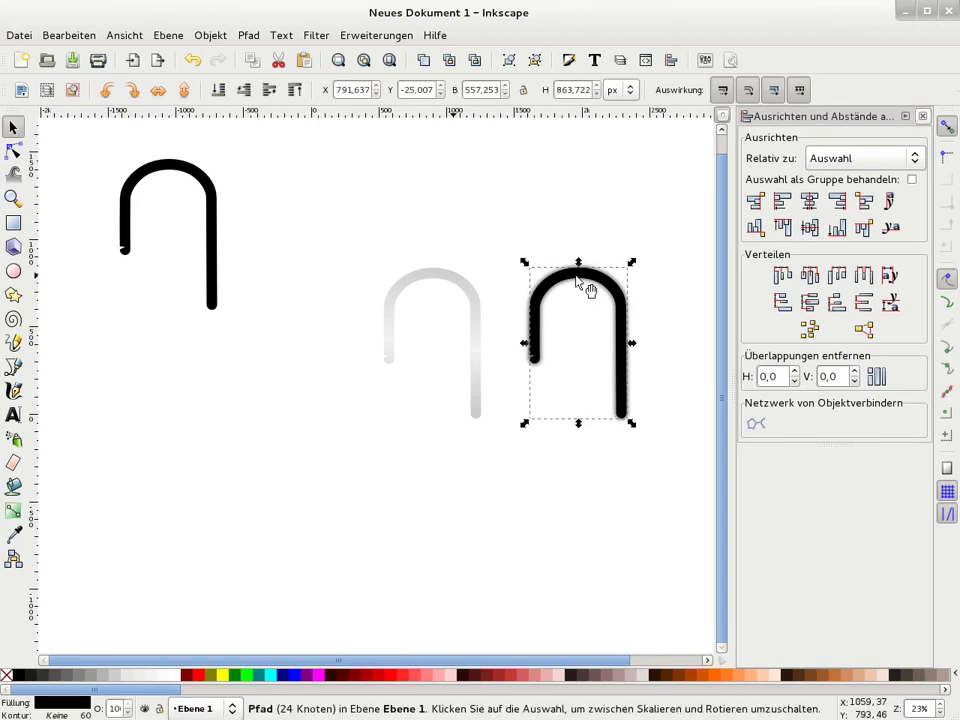
{"action": "left_click", "coordinate": [176, 675]}
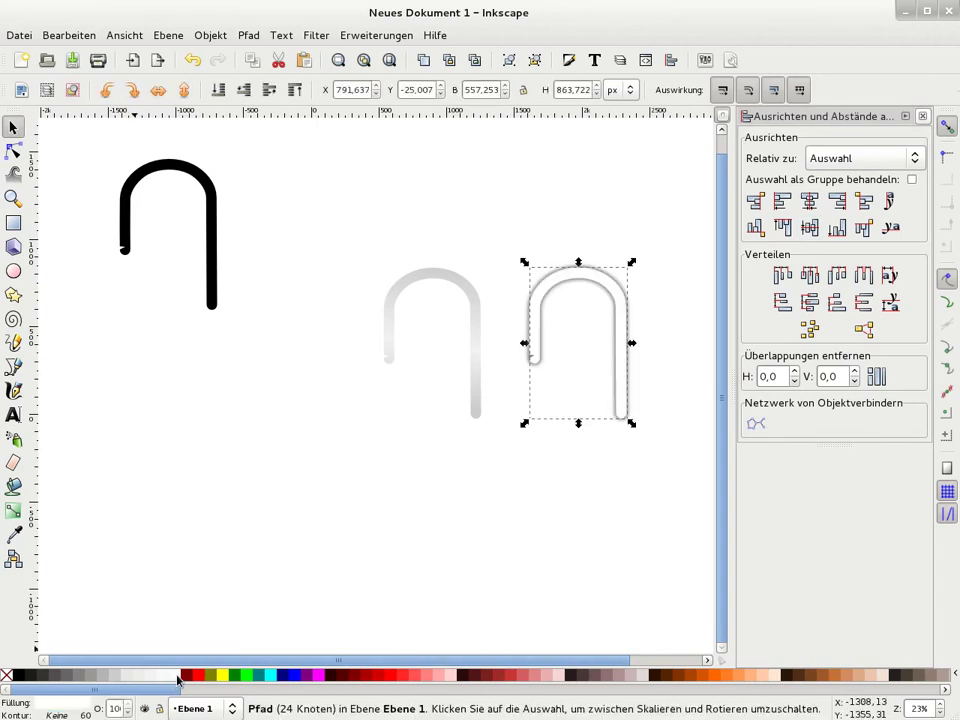
{"action": "left_click_drag", "start_coordinate": [688, 492], "coordinate": [510, 221]}
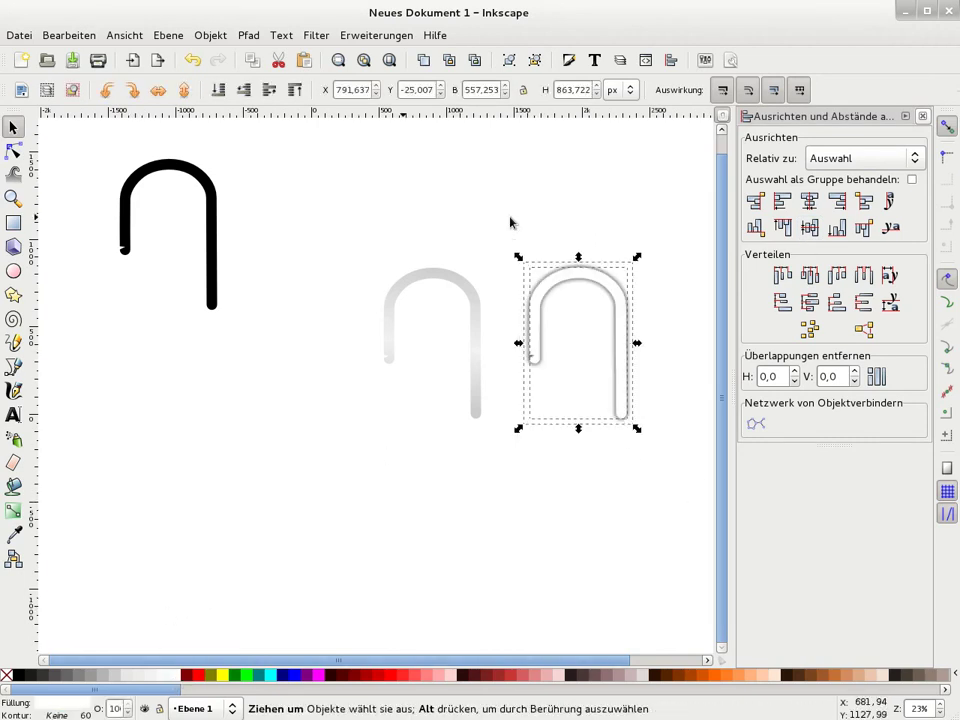
{"action": "left_click", "coordinate": [210, 38]}
{"action": "mouse_move", "coordinate": [234, 167]}
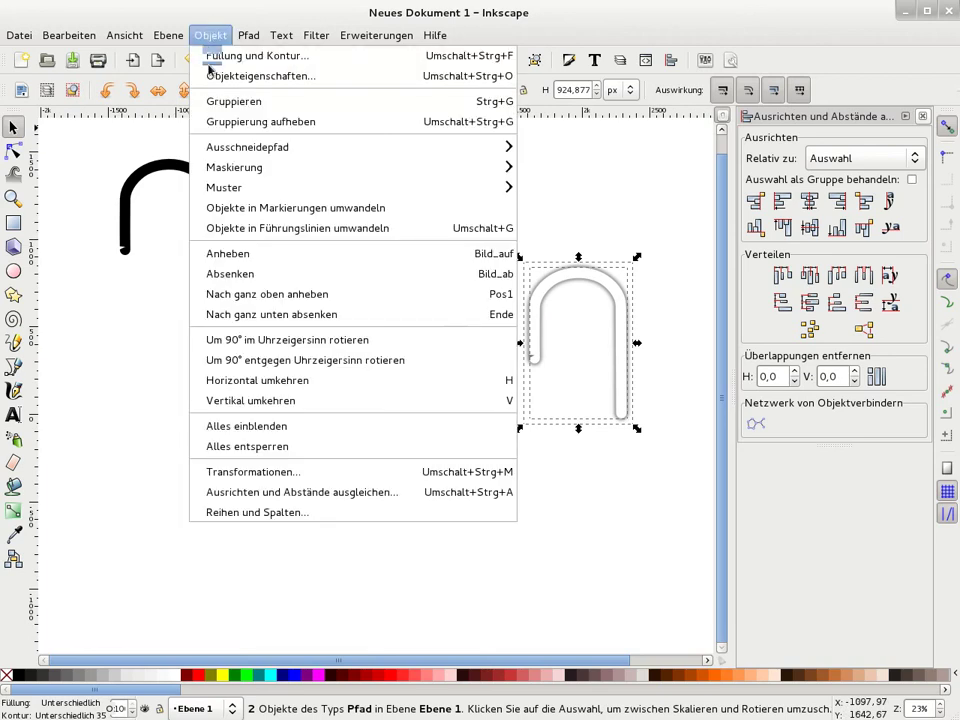
{"action": "left_click", "coordinate": [548, 168]}
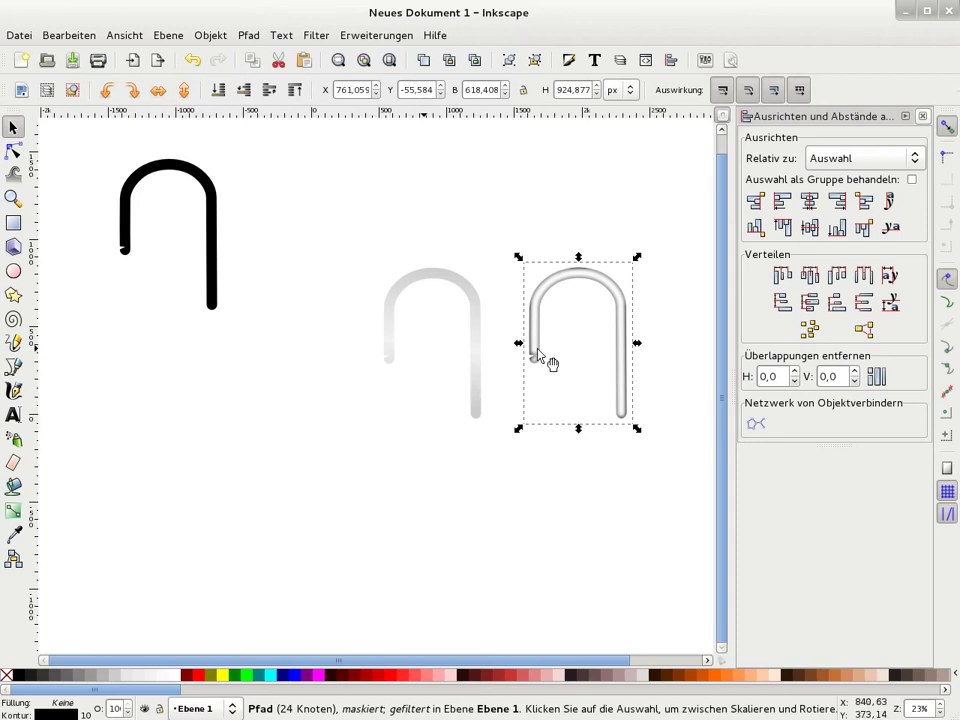
Step: Move the masked arch onto the grey arch and nudge it down and left into alignment
{"action": "left_click_drag", "start_coordinate": [598, 283], "coordinate": [451, 281]}
{"action": "key", "text": "Down"}
{"action": "key", "text": "Down"}
{"action": "key", "text": "Down"}
{"action": "key", "text": "Left"}
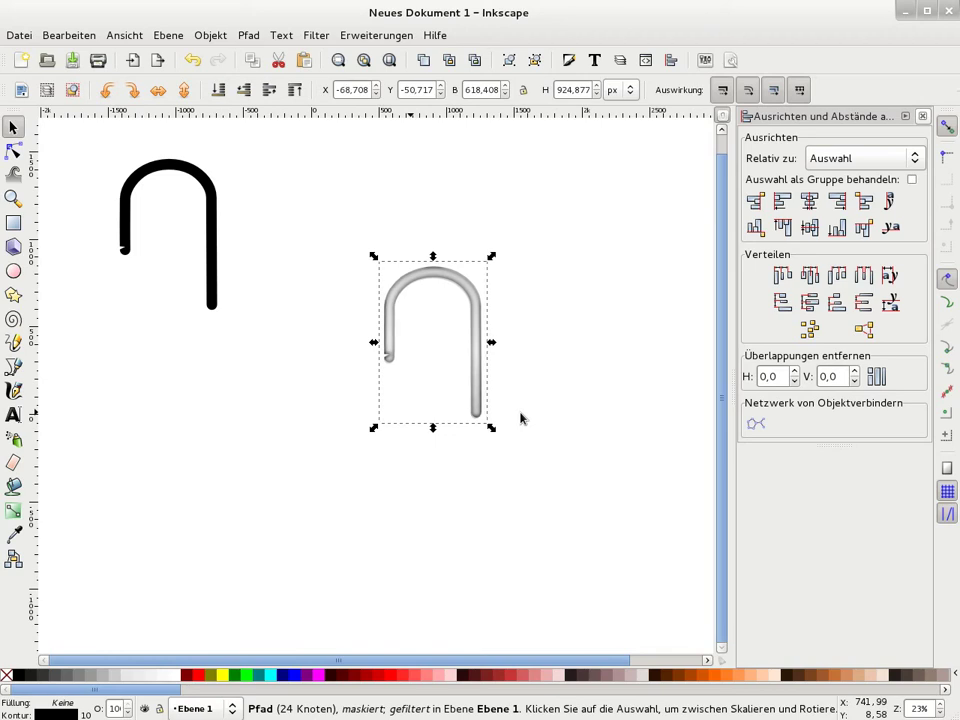
{"action": "key", "text": "Down"}
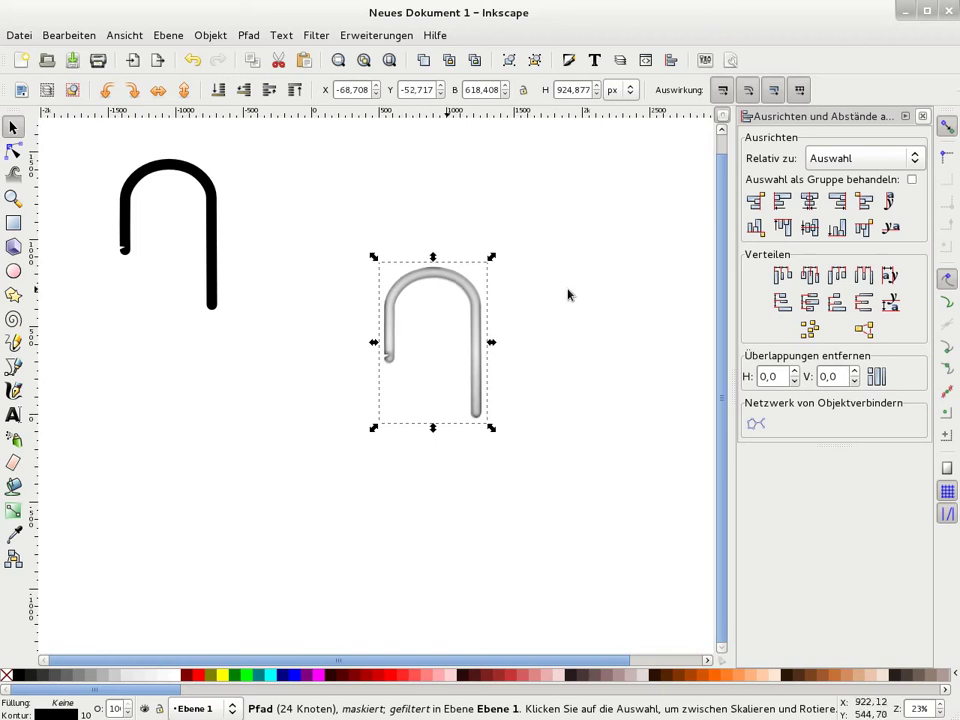
Step: Close the alignment panel and give the masked arch a 50% Gray stroke
{"action": "left_click", "coordinate": [922, 116]}
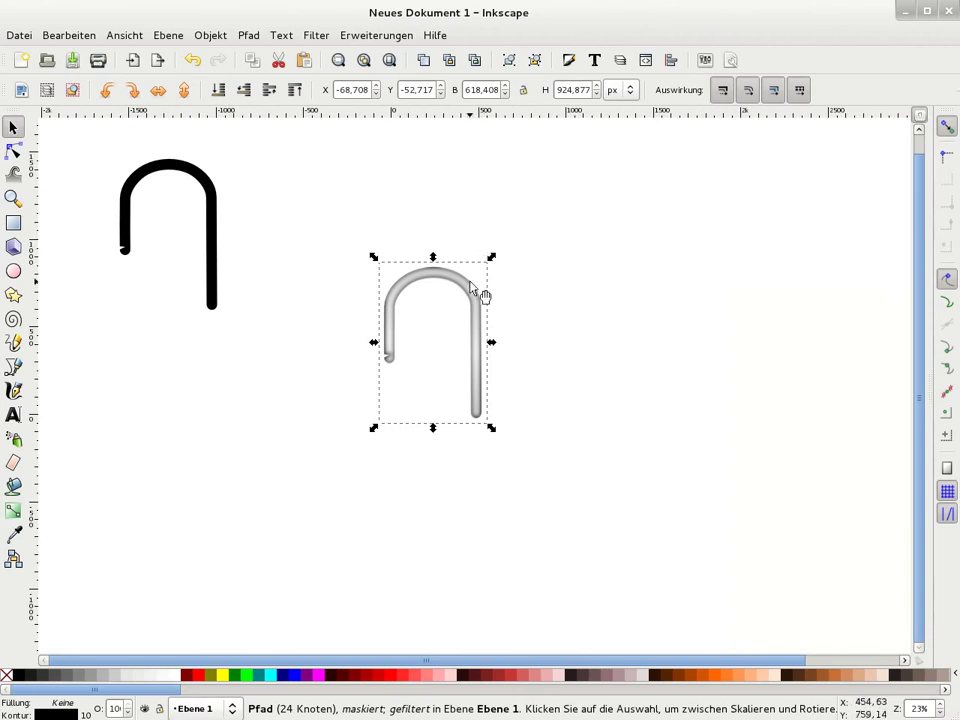
{"action": "left_click", "coordinate": [78, 677], "text": "shift"}
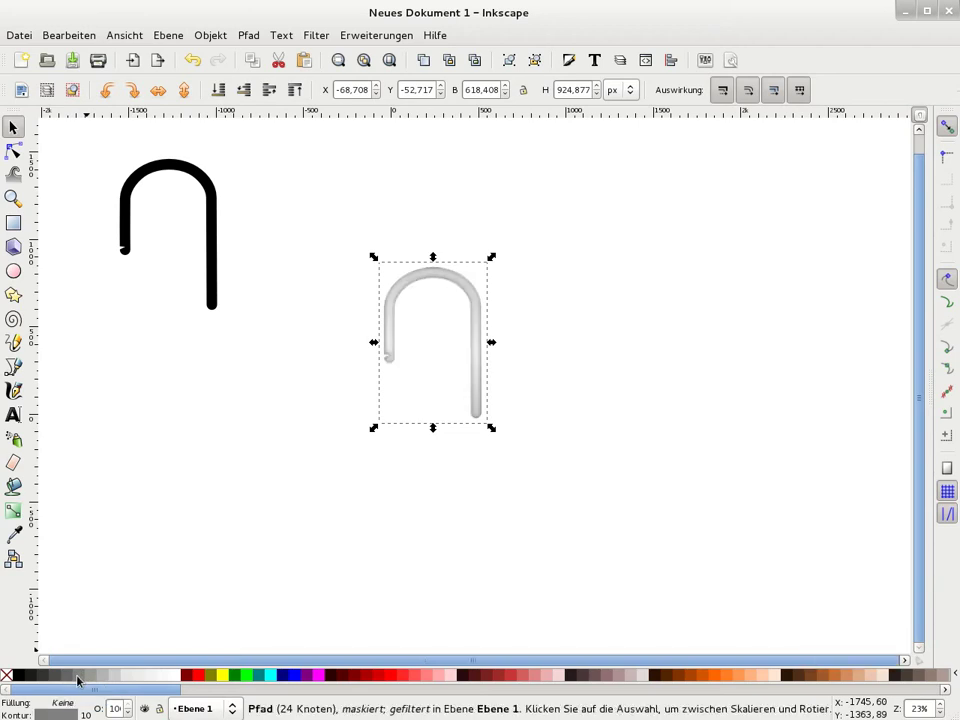
{"action": "left_click", "coordinate": [300, 325]}
Step: Select the black arch on the left of the canvas
{"action": "left_click", "coordinate": [428, 280]}
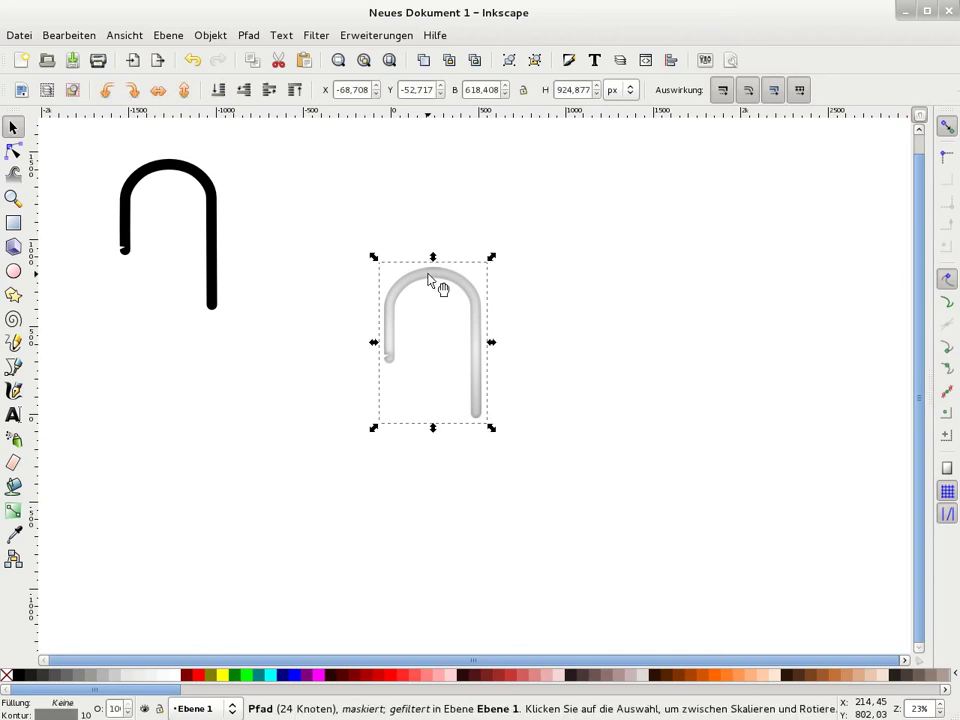
{"action": "left_click", "coordinate": [249, 391]}
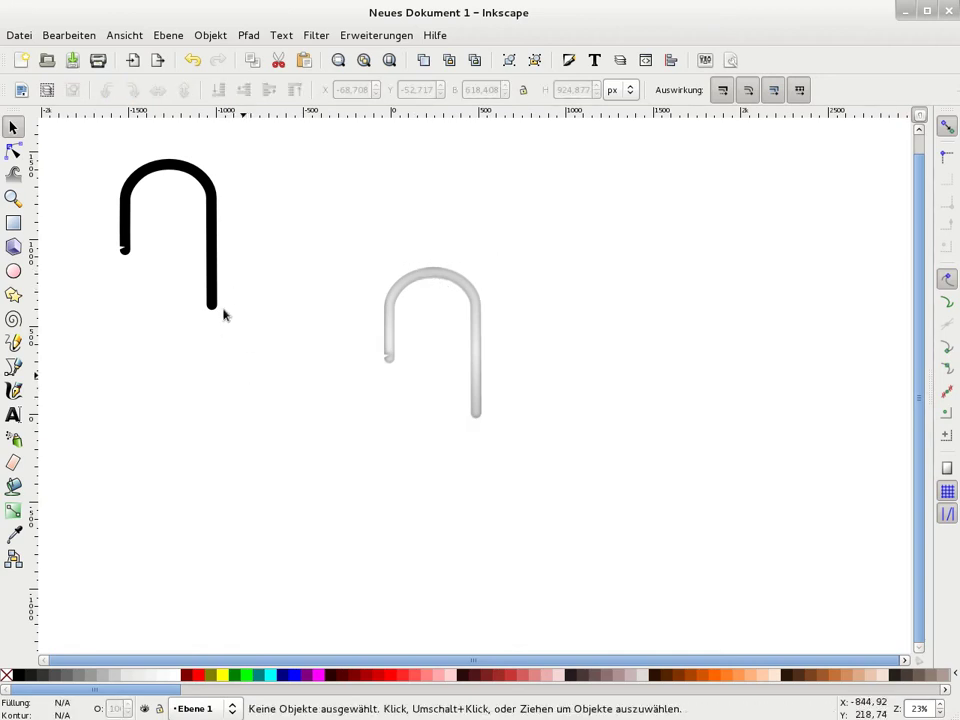
{"action": "left_click", "coordinate": [214, 302]}
Step: Duplicate the black arch, shrink it with a dynamic offset of about 12.66 pt, and move it over the grey shackle
{"action": "key", "text": "ctrl+d"}
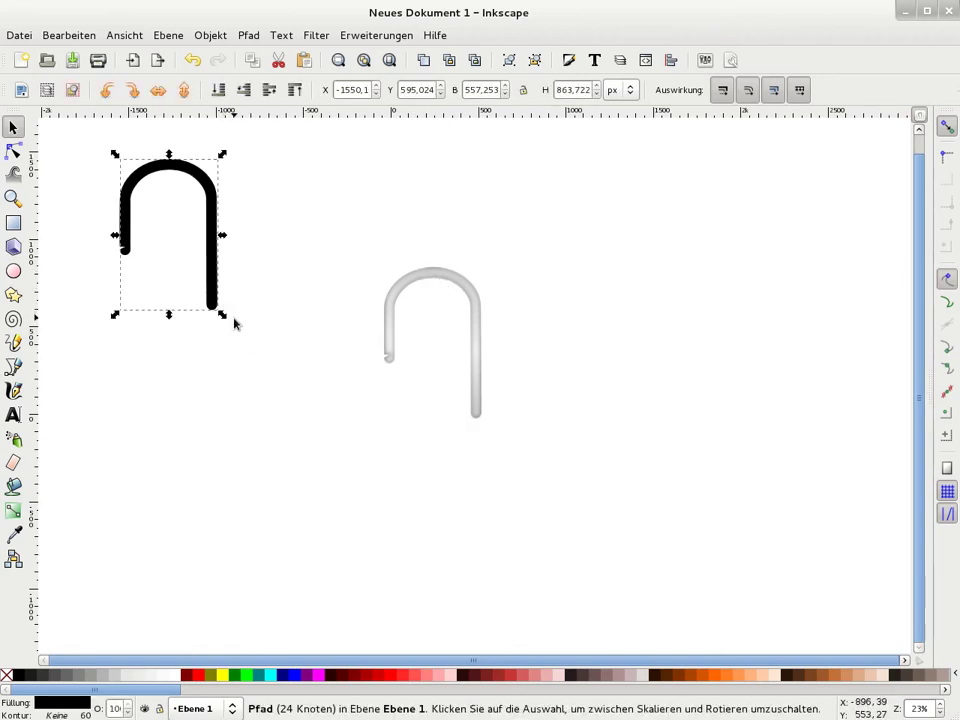
{"action": "mouse_move", "coordinate": [223, 268]}
{"action": "left_mouse_down"}
{"action": "mouse_move", "coordinate": [348, 258]}
{"action": "mouse_move", "coordinate": [643, 364]}
{"action": "left_mouse_up"}
{"action": "left_click", "coordinate": [248, 35]}
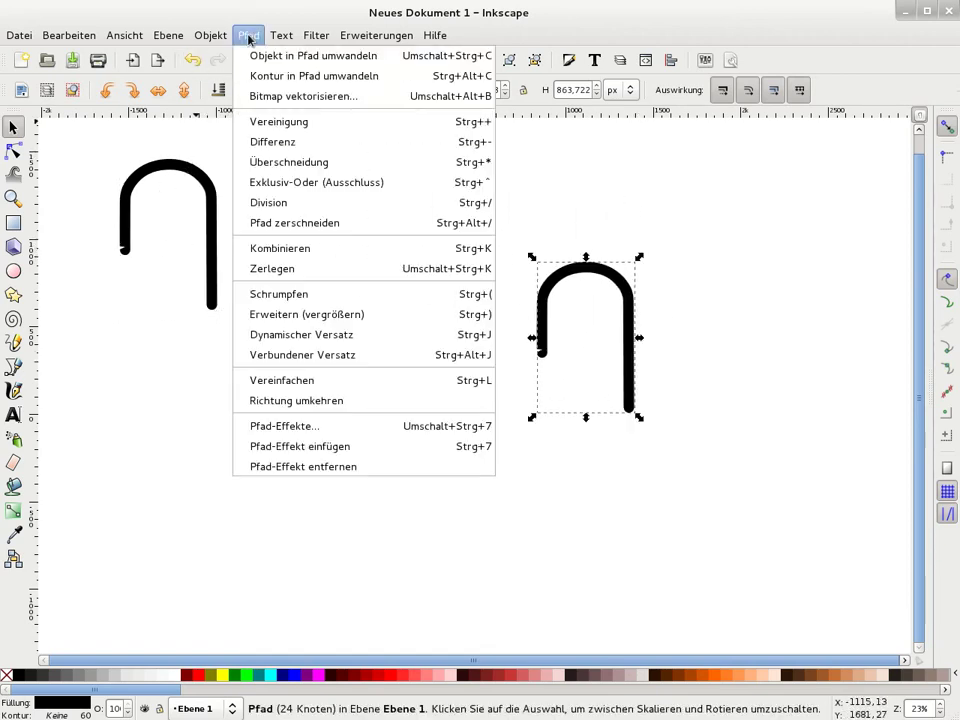
{"action": "left_click", "coordinate": [294, 334]}
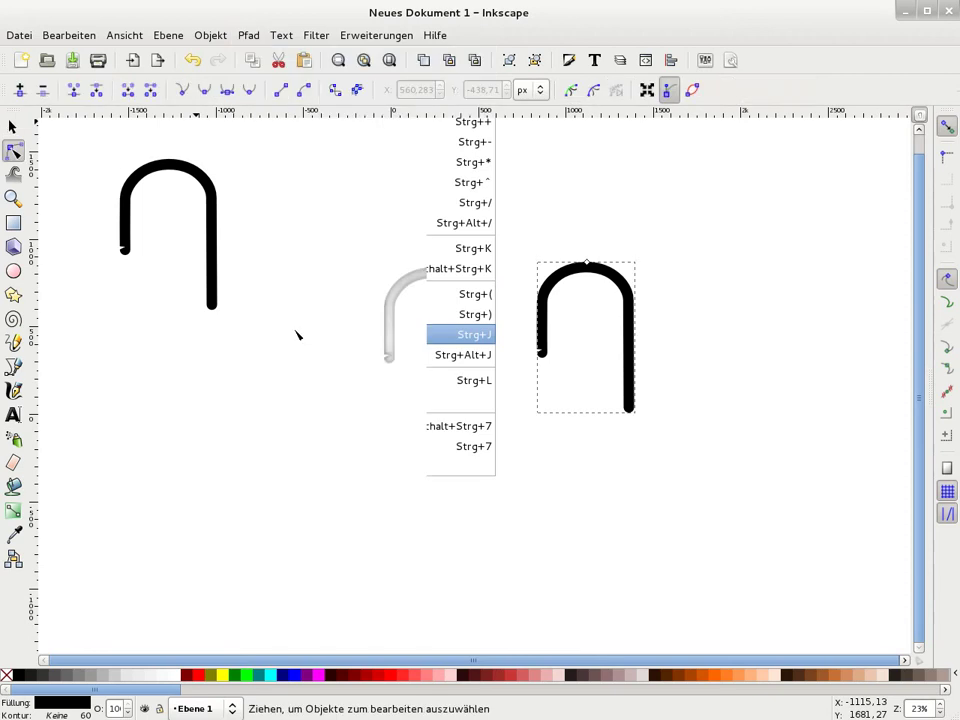
{"action": "left_click_drag", "start_coordinate": [590, 265], "coordinate": [589, 266]}
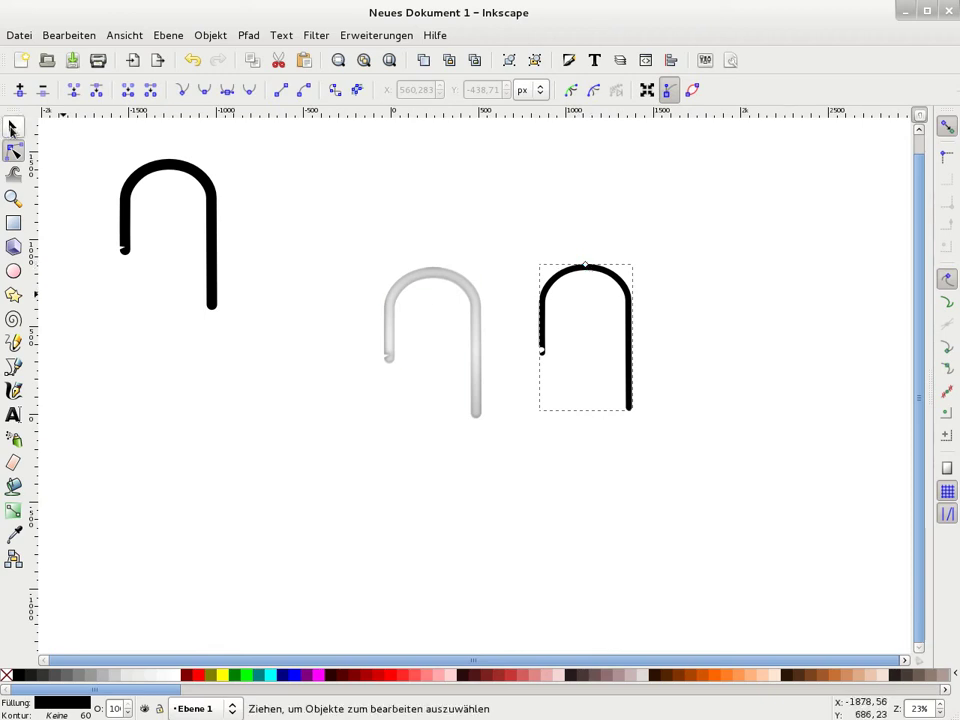
{"action": "key", "text": "s"}
{"action": "left_click_drag", "start_coordinate": [600, 279], "coordinate": [439, 279]}
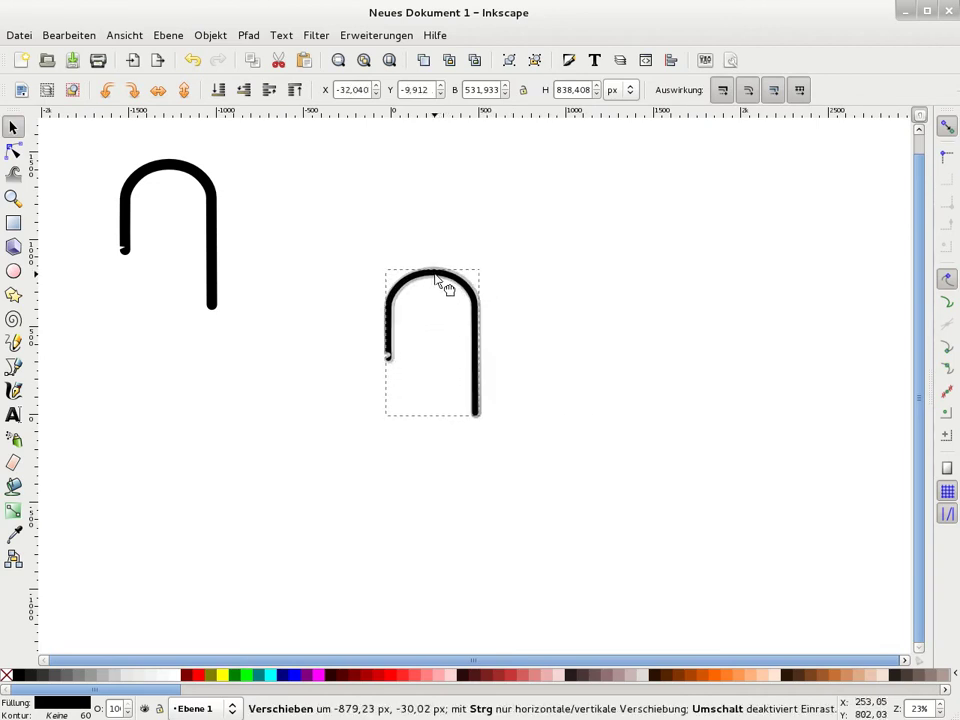
Step: Centre the offset arch in the shackle, thin it further via its offset handle, and fill it white
{"action": "left_click_drag", "start_coordinate": [438, 278], "coordinate": [436, 279]}
{"action": "key", "text": "plus"}
{"action": "key", "text": "plus"}
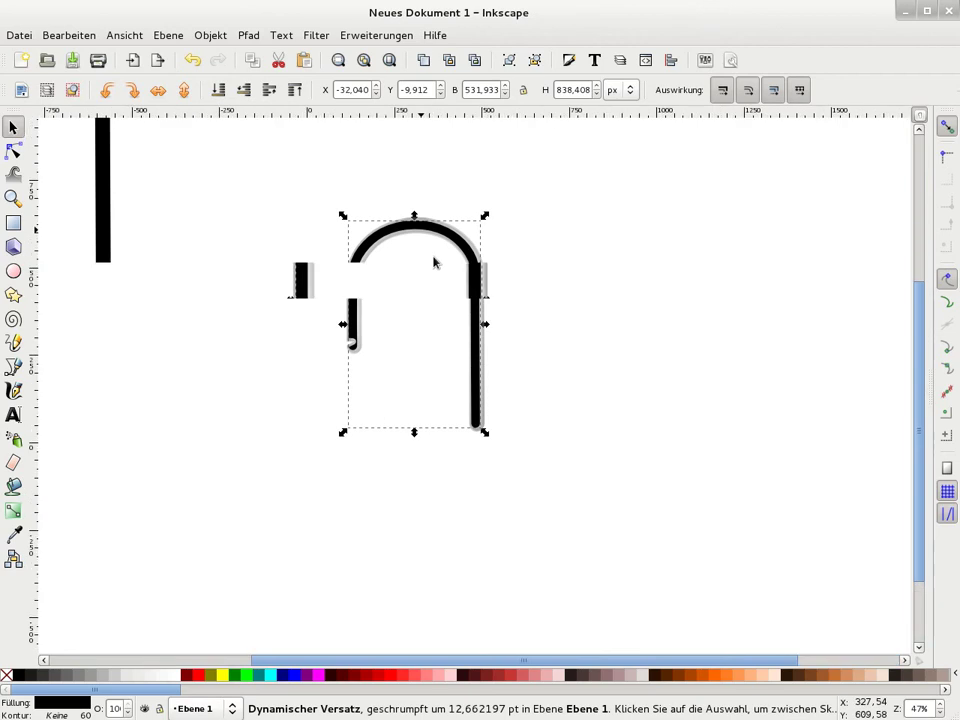
{"action": "key", "text": "Right"}
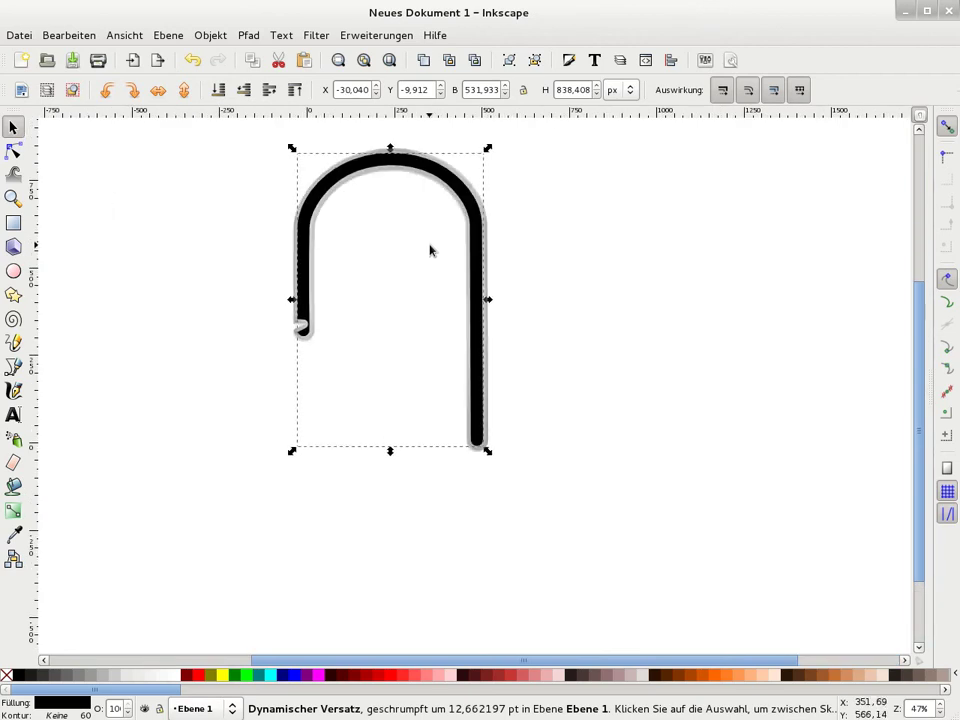
{"action": "key", "text": "Right"}
{"action": "left_click", "coordinate": [13, 150]}
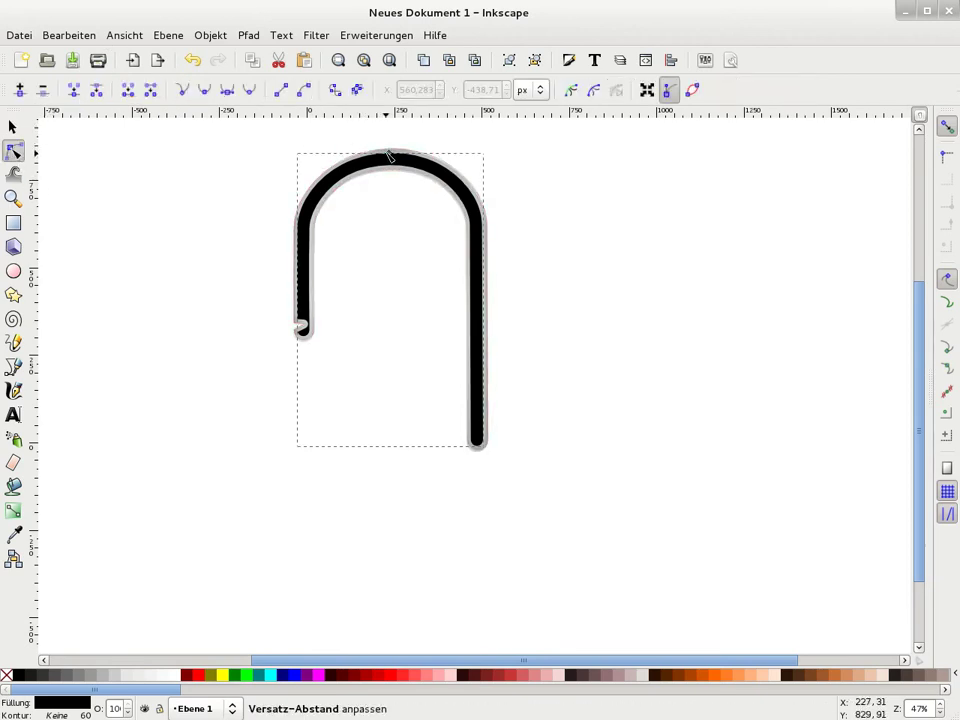
{"action": "left_click_drag", "start_coordinate": [390, 156], "coordinate": [388, 161]}
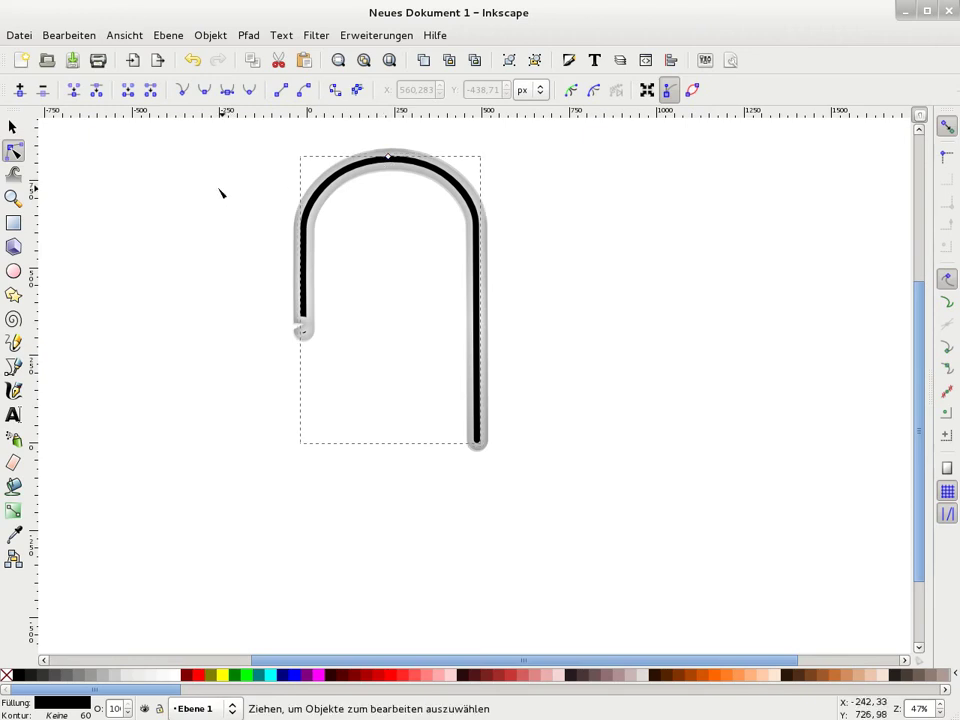
{"action": "left_click", "coordinate": [175, 678]}
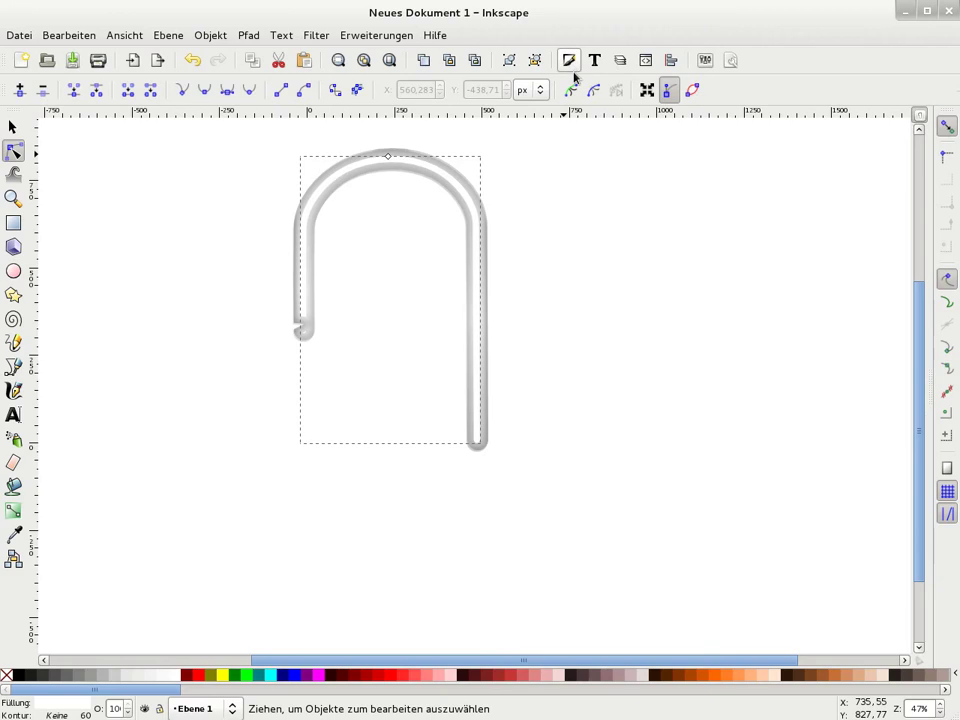
Step: Set the white inner highlight arch's blur to 2.0 in Fill and Stroke, then deselect it
{"action": "key", "text": "ctrl+shift+f"}
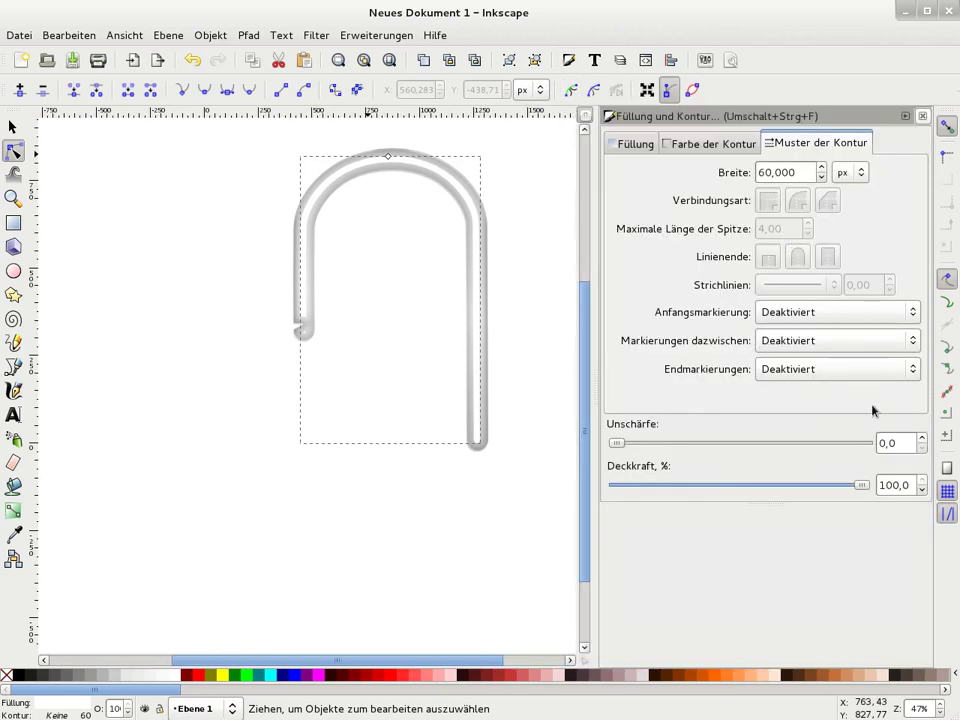
{"action": "left_click", "coordinate": [922, 439]}
{"action": "left_click", "coordinate": [922, 439]}
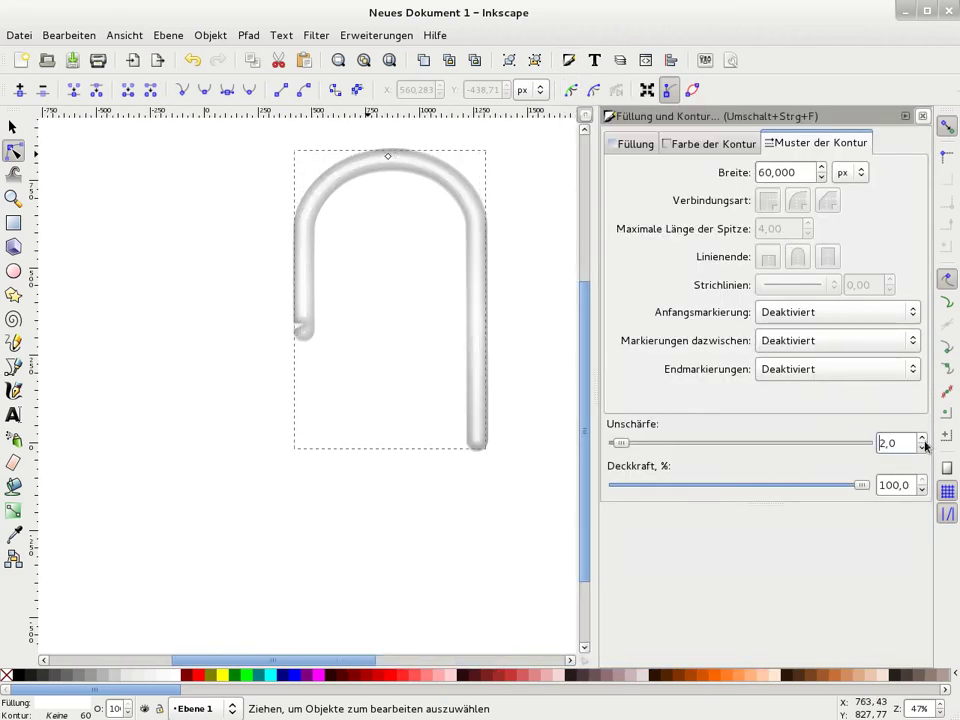
{"action": "left_click", "coordinate": [922, 116]}
{"action": "left_click", "coordinate": [611, 379]}
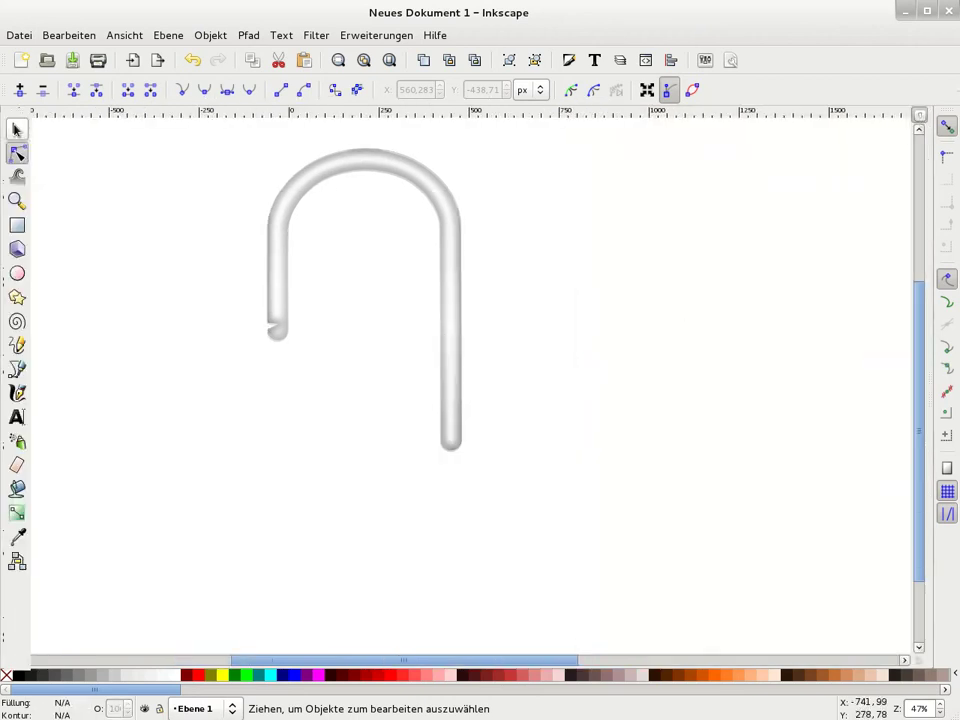
{"action": "left_click", "coordinate": [16, 129]}
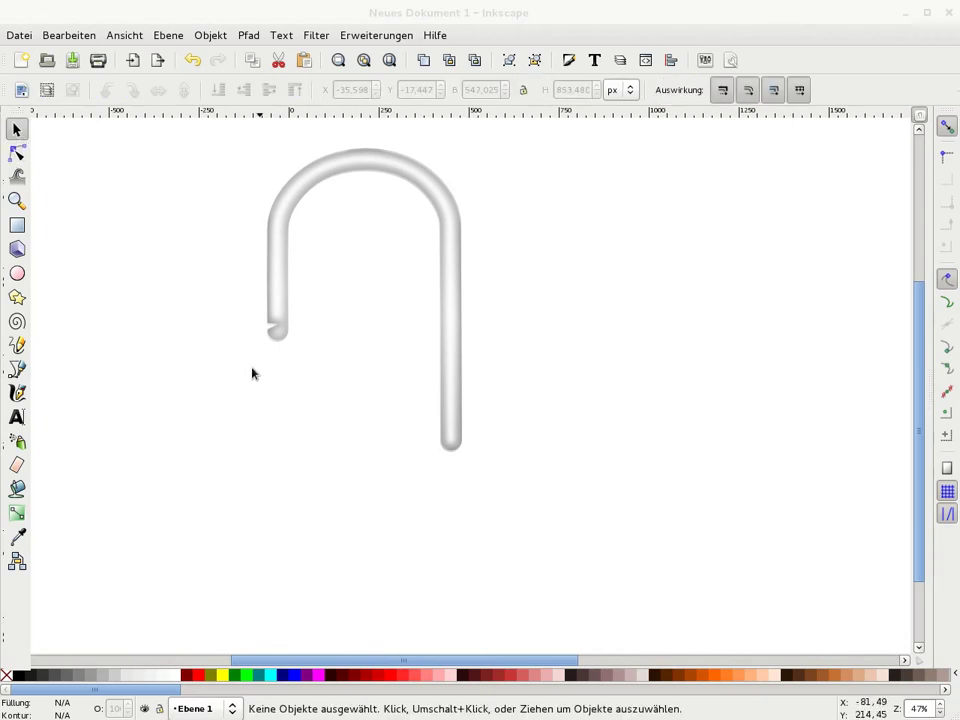
Step: Centre the gradient body, masked outline and blurred highlight layers of the shackle together
{"action": "key", "text": "minus"}
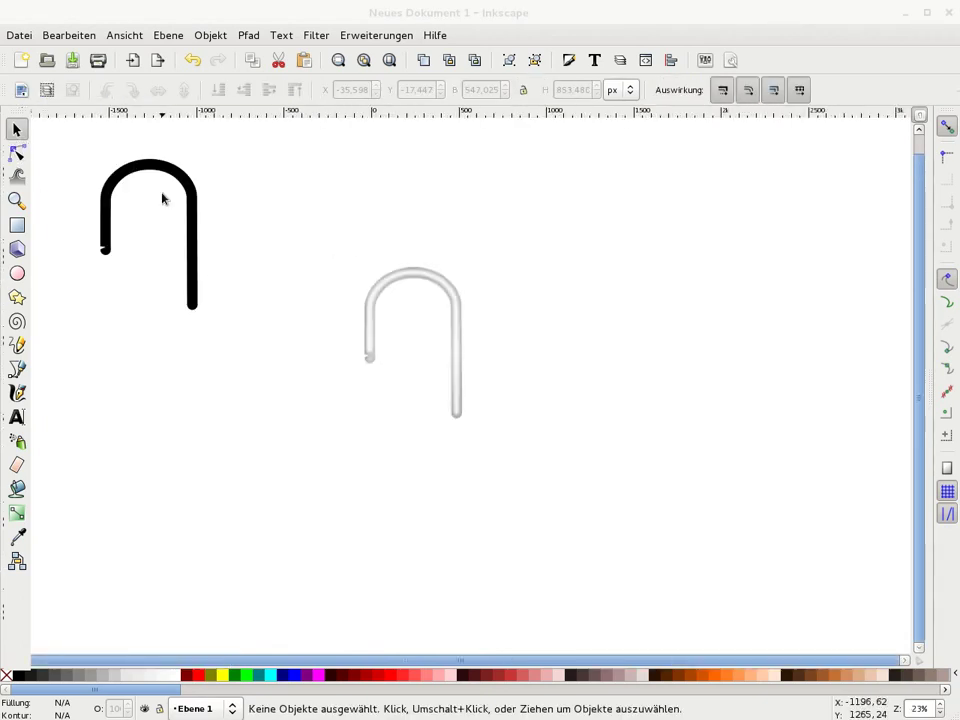
{"action": "left_click_drag", "start_coordinate": [307, 201], "coordinate": [603, 512]}
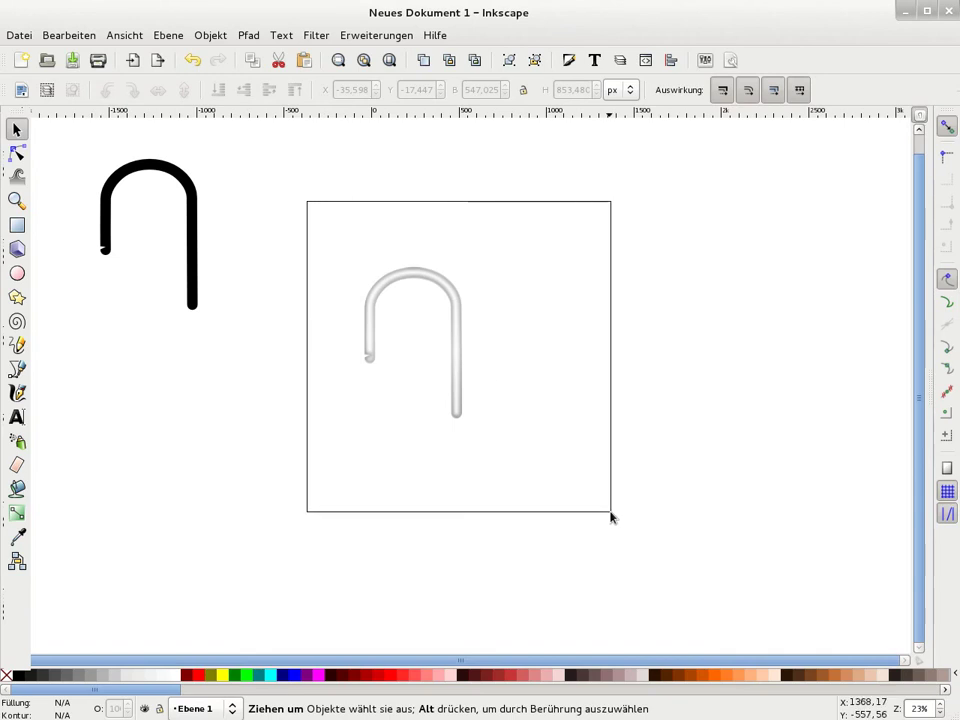
{"action": "left_click", "coordinate": [671, 59]}
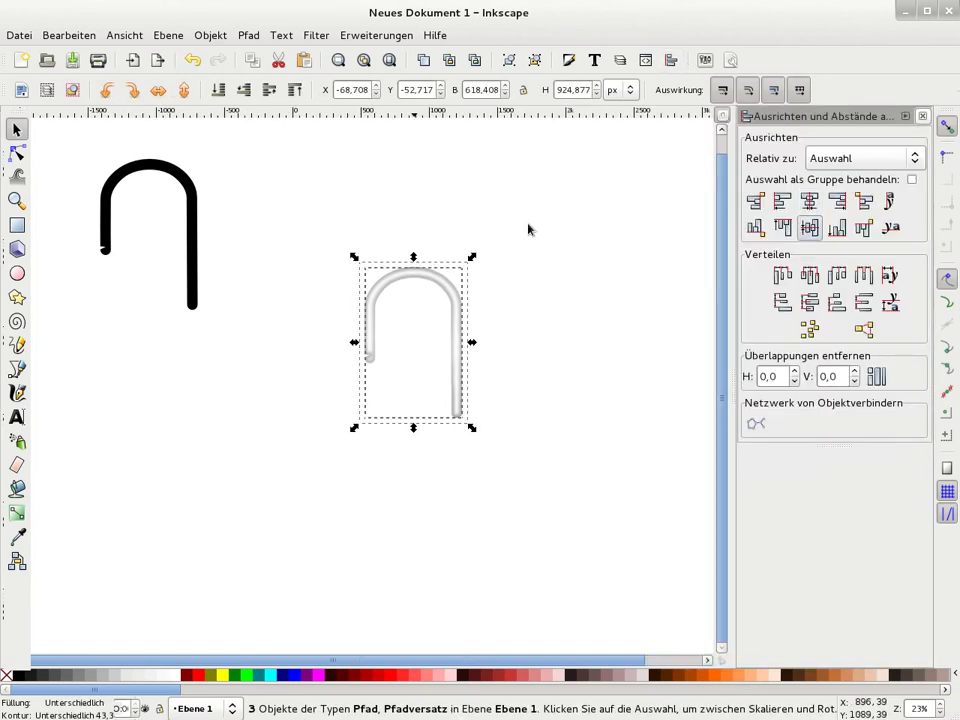
{"action": "left_click", "coordinate": [564, 230]}
{"action": "left_click", "coordinate": [922, 116]}
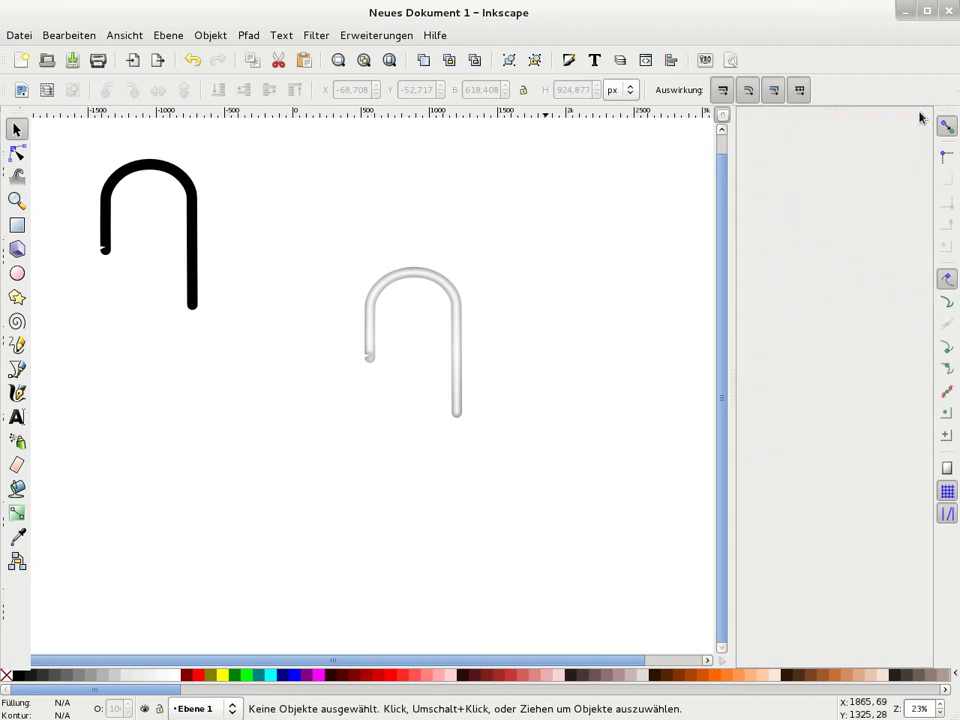
{"action": "key", "text": "plus"}
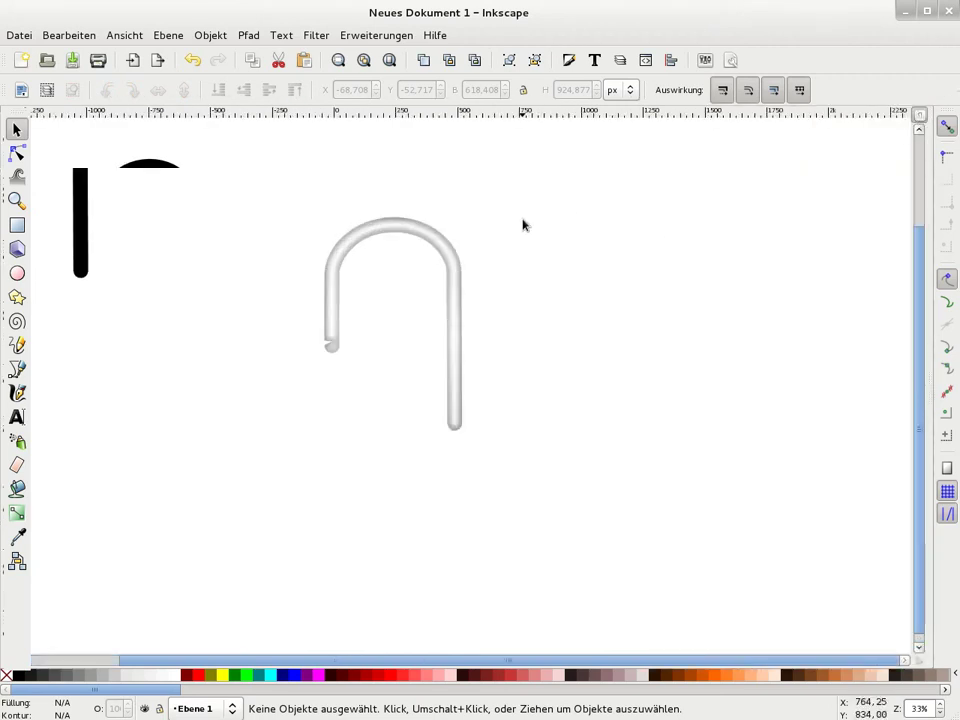
Step: Move the black arch to the right of the shackle and apply the Chrome HR filter to it
{"action": "left_click", "coordinate": [80, 262]}
{"action": "left_click_drag", "start_coordinate": [80, 262], "coordinate": [647, 398]}
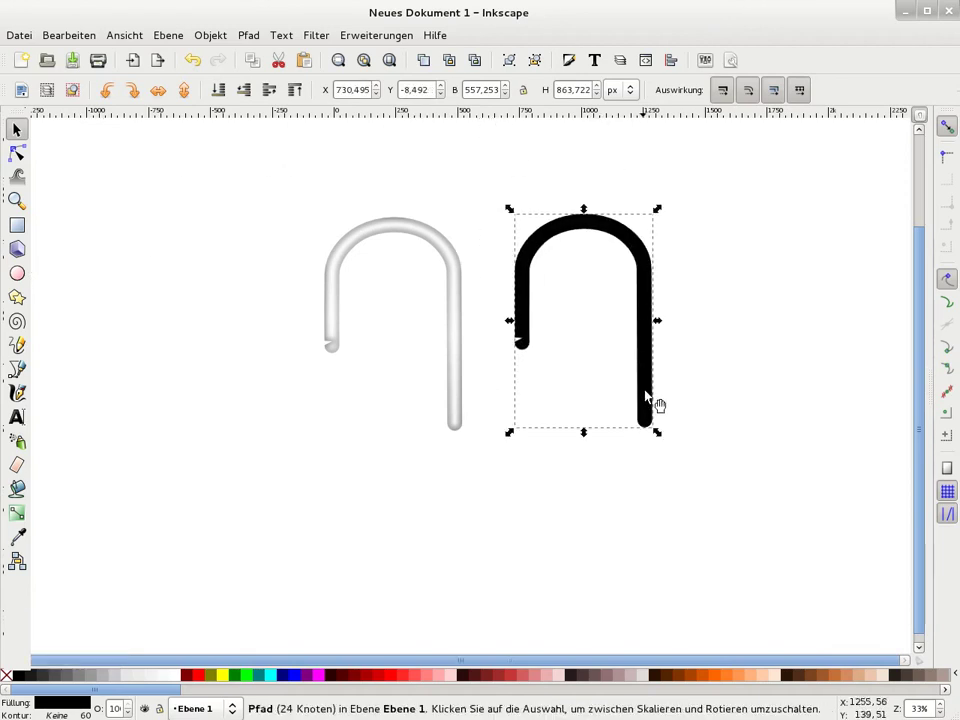
{"action": "key", "text": "minus"}
{"action": "key", "text": "minus"}
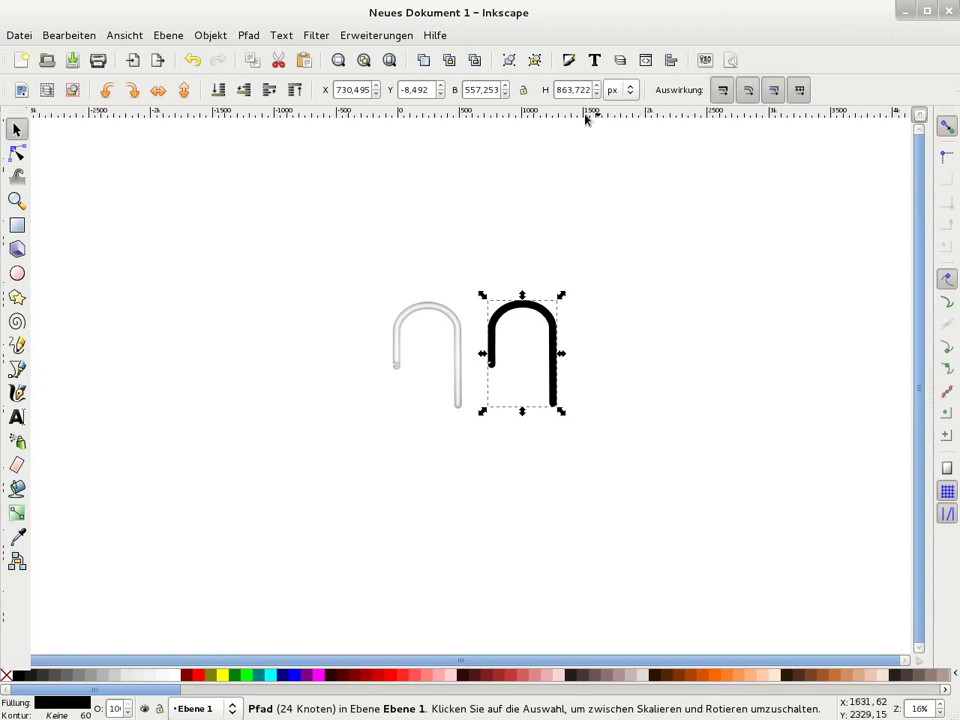
{"action": "left_click", "coordinate": [316, 35]}
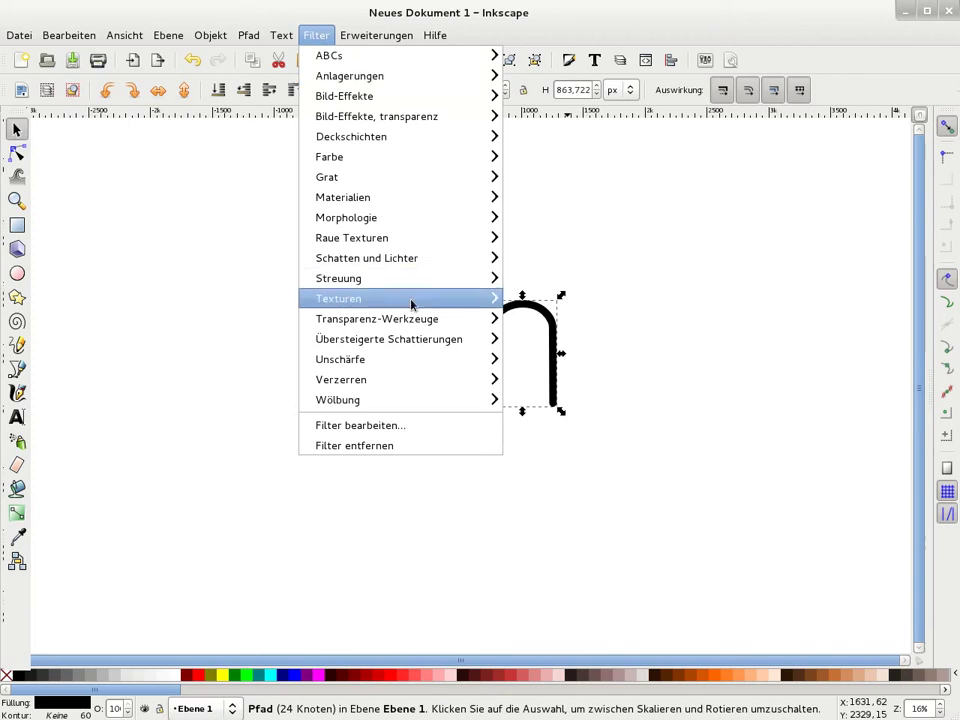
{"action": "mouse_move", "coordinate": [389, 339]}
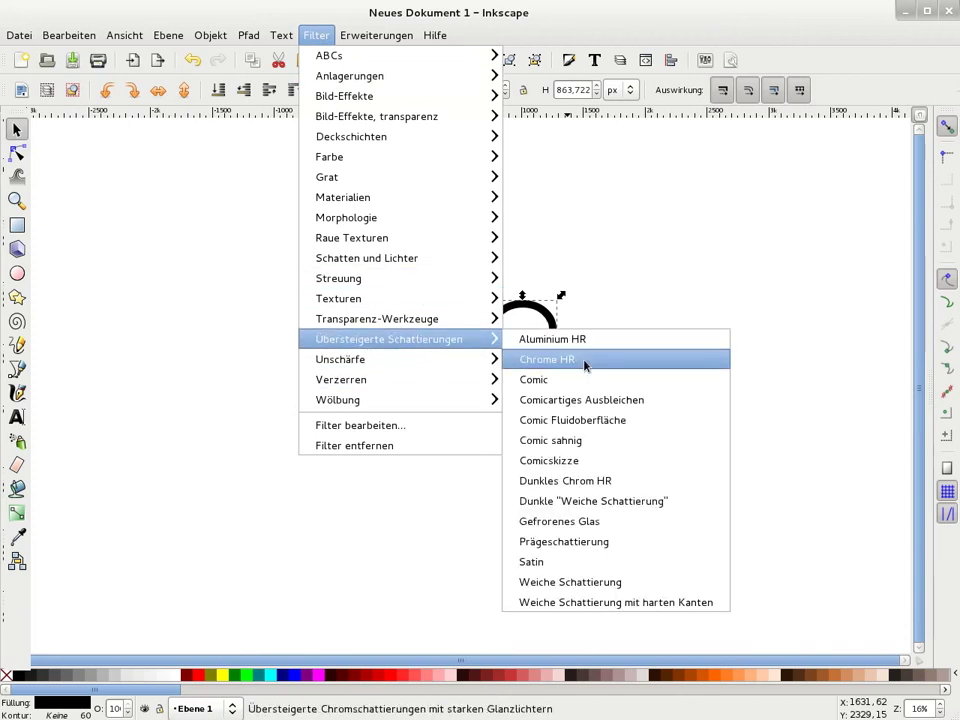
{"action": "left_click", "coordinate": [582, 360]}
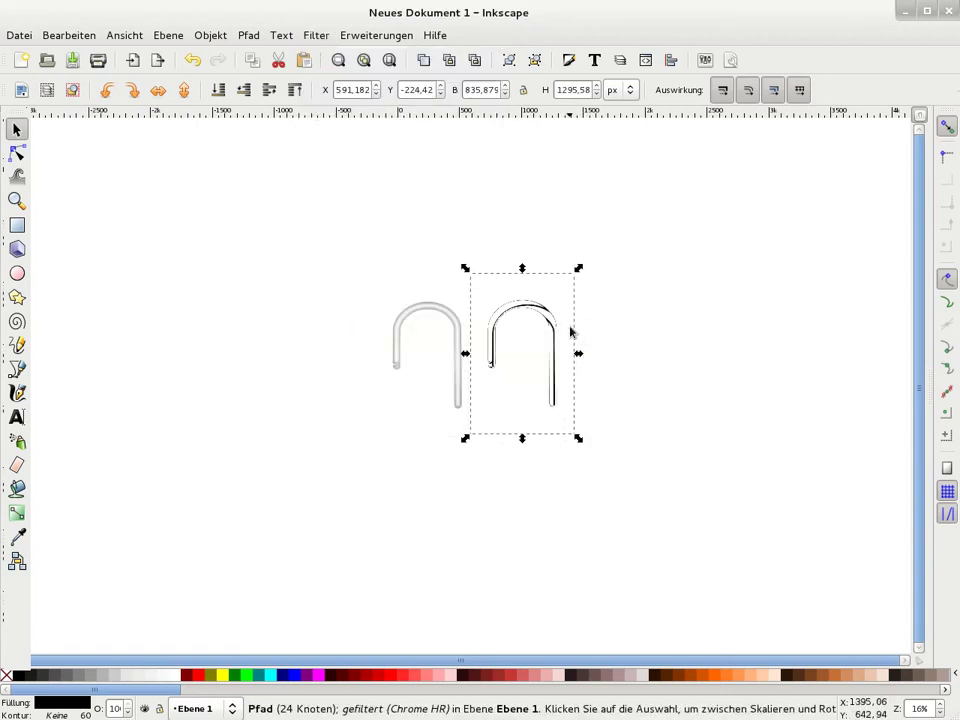
Step: Drag the chrome shackle copy onto the pale shackle and nudge it up to align
{"action": "key", "text": "plus"}
{"action": "key", "text": "plus"}
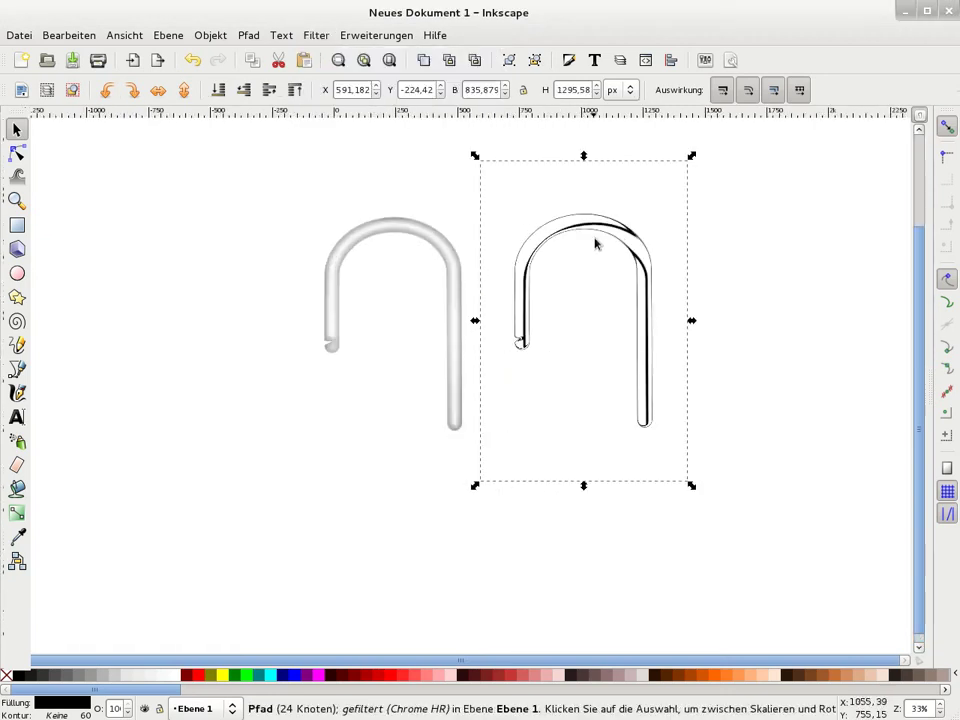
{"action": "left_click_drag", "start_coordinate": [598, 232], "coordinate": [566, 233]}
{"action": "left_click_drag", "start_coordinate": [478, 240], "coordinate": [467, 235]}
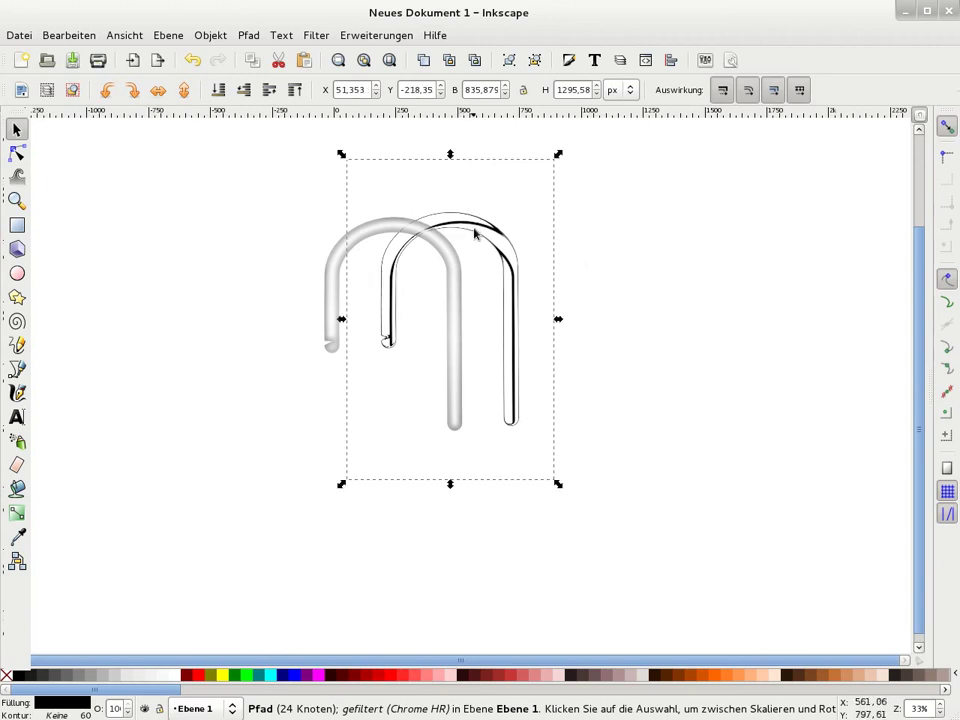
{"action": "mouse_move", "coordinate": [491, 241]}
{"action": "left_mouse_down"}
{"action": "mouse_move", "coordinate": [390, 243]}
{"action": "mouse_move", "coordinate": [432, 247]}
{"action": "left_mouse_up"}
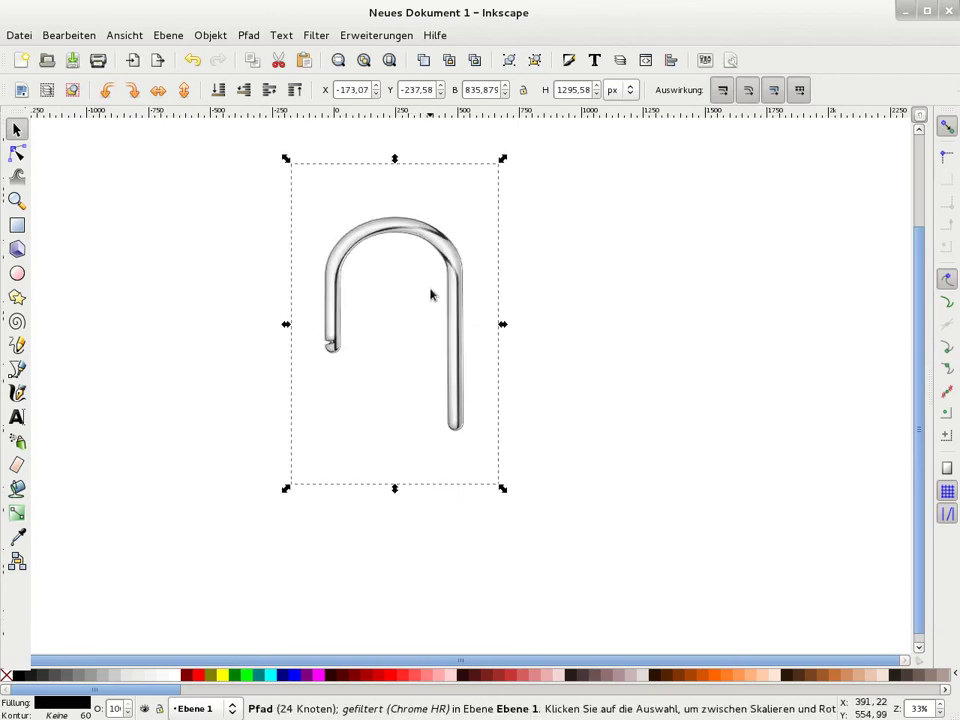
{"action": "key", "text": "Up"}
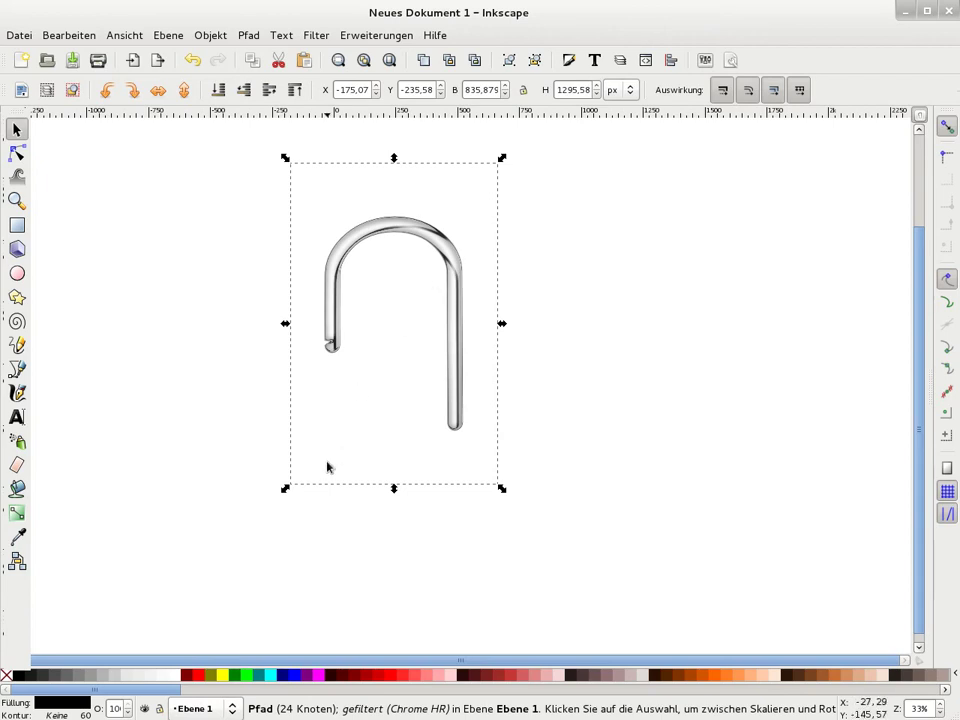
Step: Set the chrome shackle's fill to 30% Gray
{"action": "left_click", "coordinate": [78, 680]}
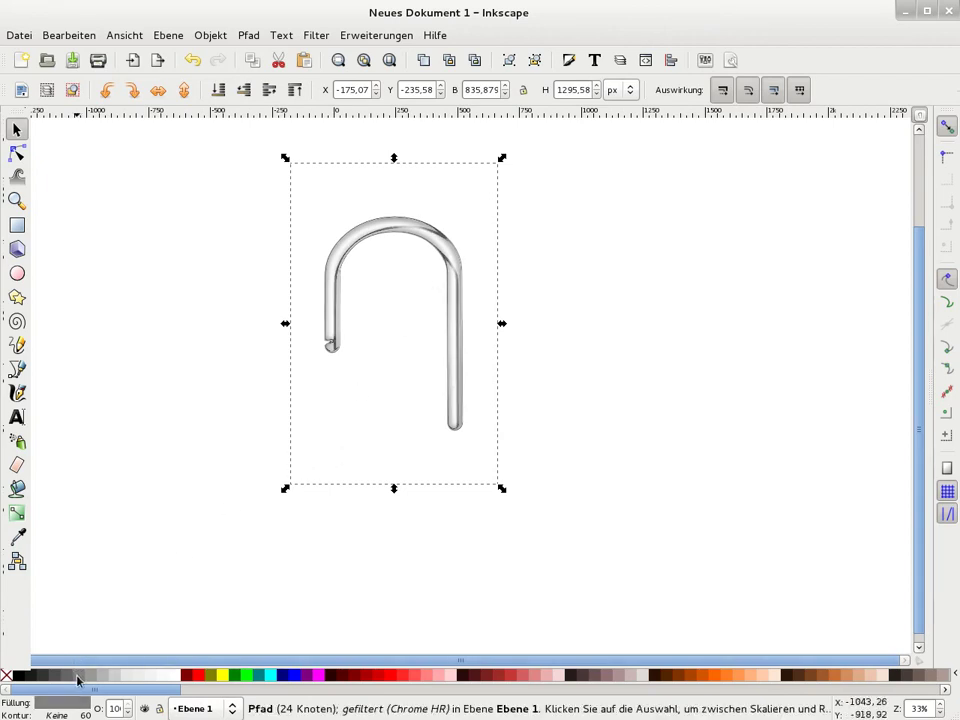
{"action": "left_click", "coordinate": [90, 681]}
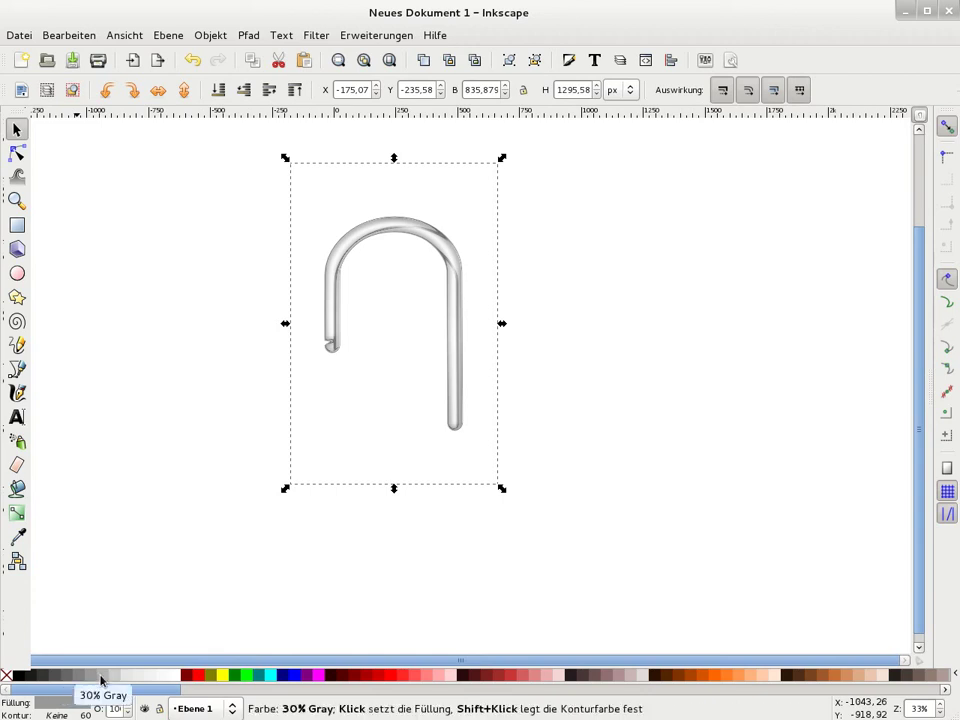
{"action": "left_click", "coordinate": [109, 463]}
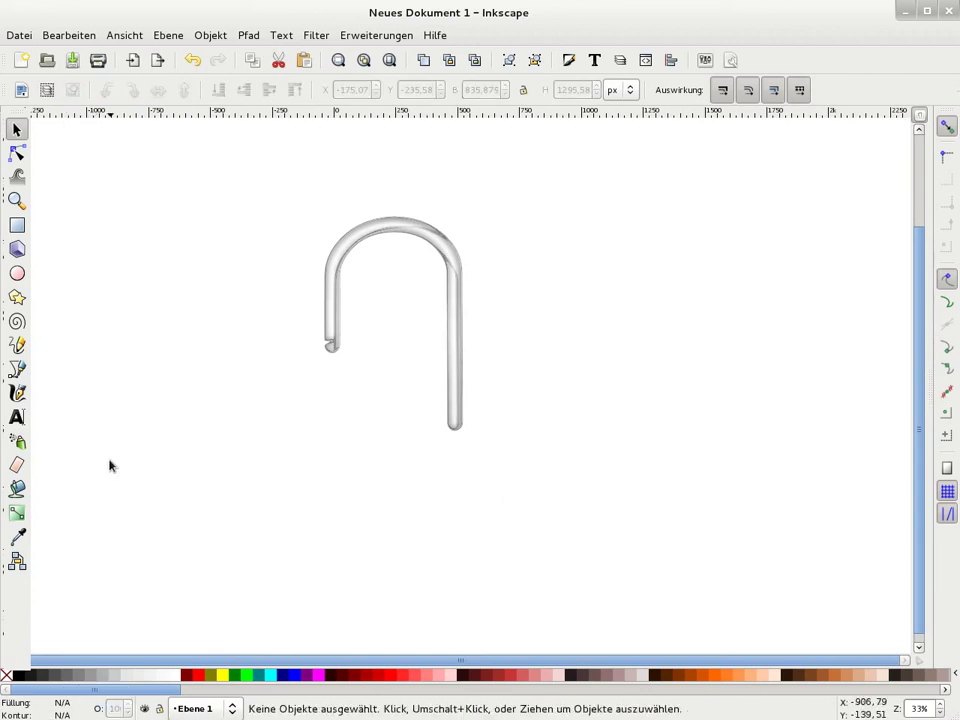
Step: Group the three stacked shackle pieces into a single object
{"action": "left_click_drag", "start_coordinate": [559, 497], "coordinate": [214, 199]}
{"action": "key", "text": "ctrl+g"}
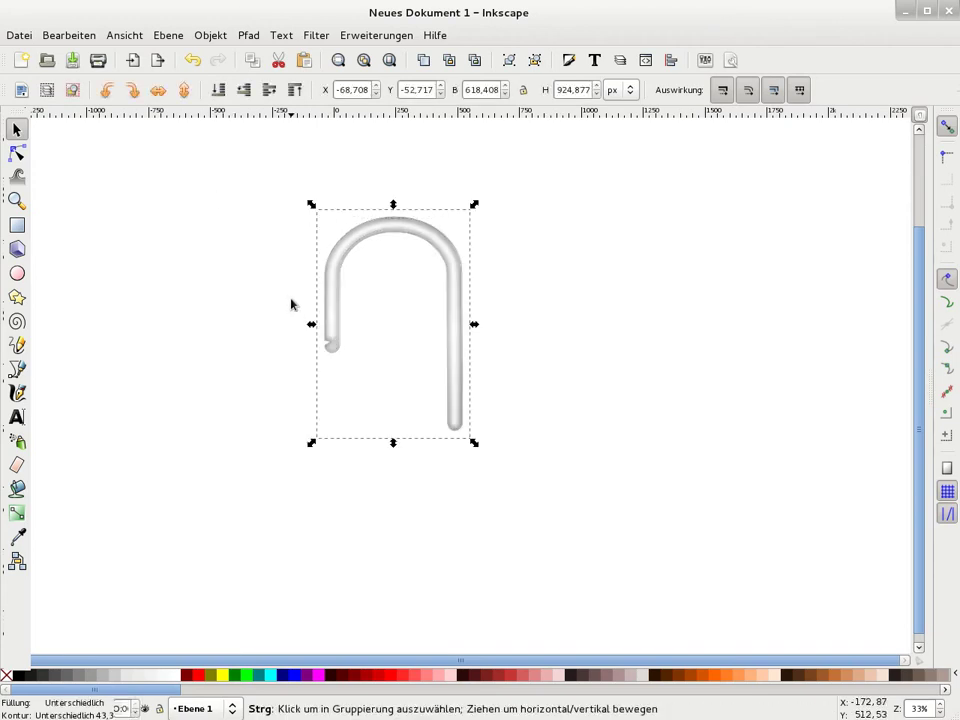
{"action": "key", "text": "minus"}
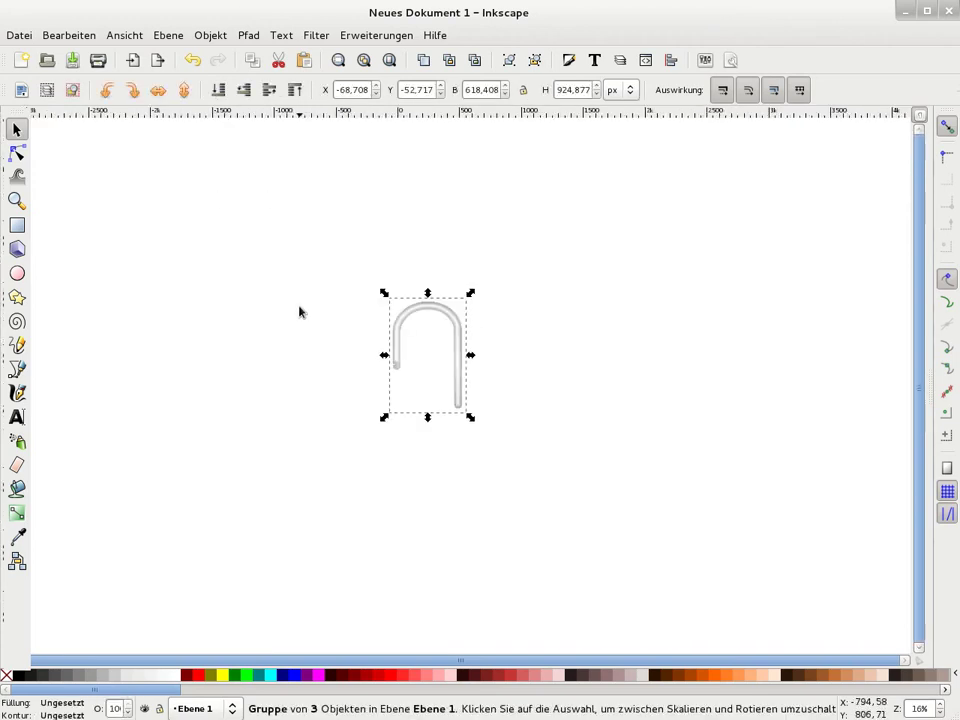
{"action": "left_click", "coordinate": [342, 377]}
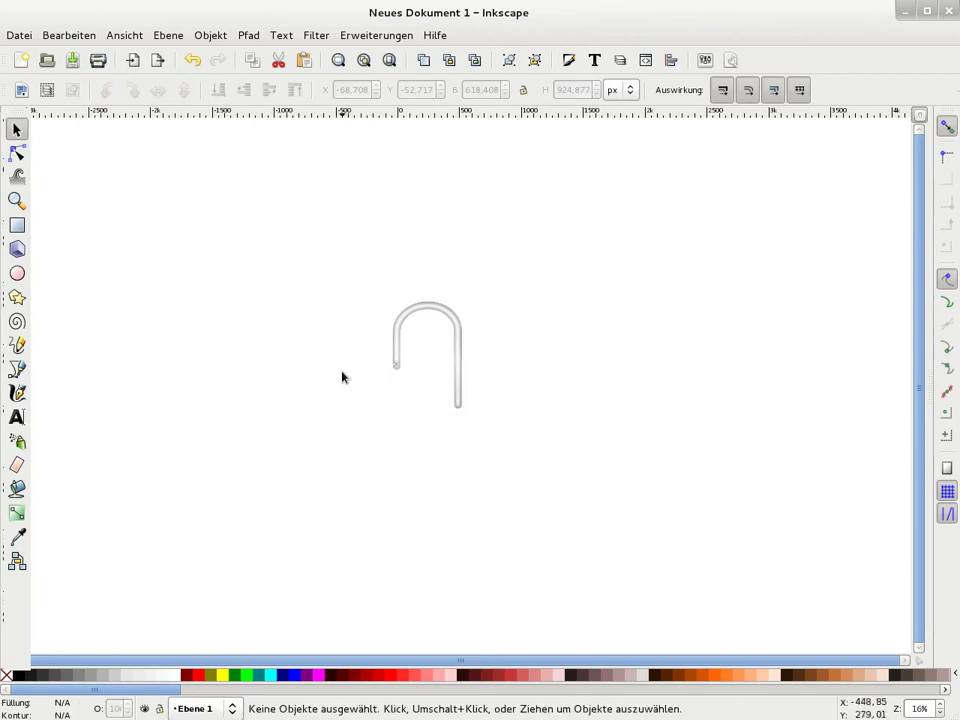
Step: Draw an outline-free grey rectangle and move it up to meet the shackle ends
{"action": "left_click", "coordinate": [17, 225]}
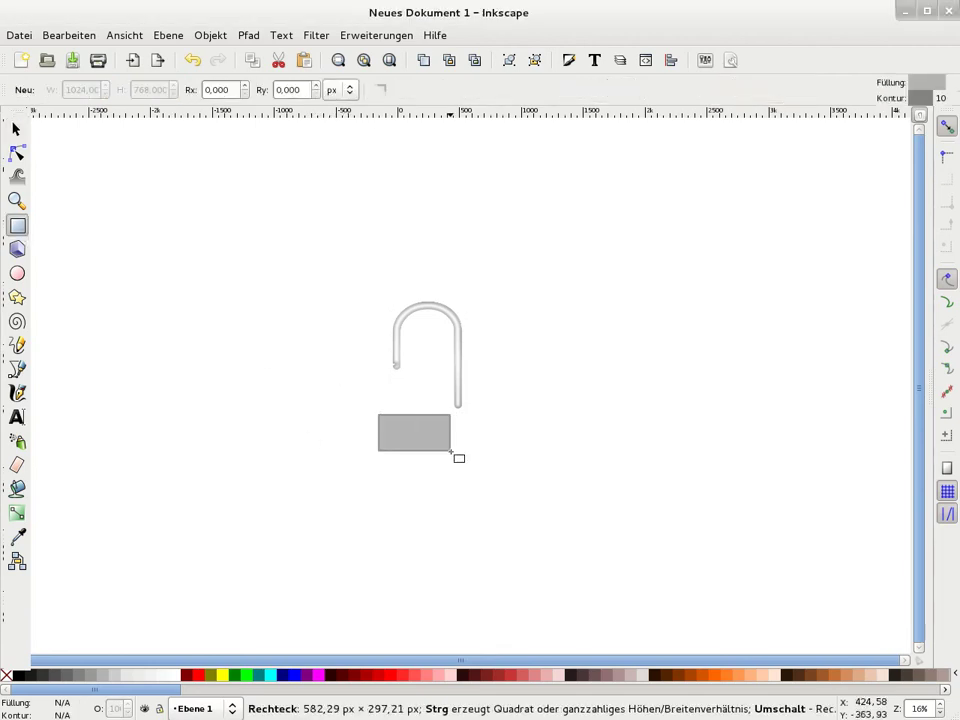
{"action": "left_click_drag", "start_coordinate": [378, 415], "coordinate": [473, 490]}
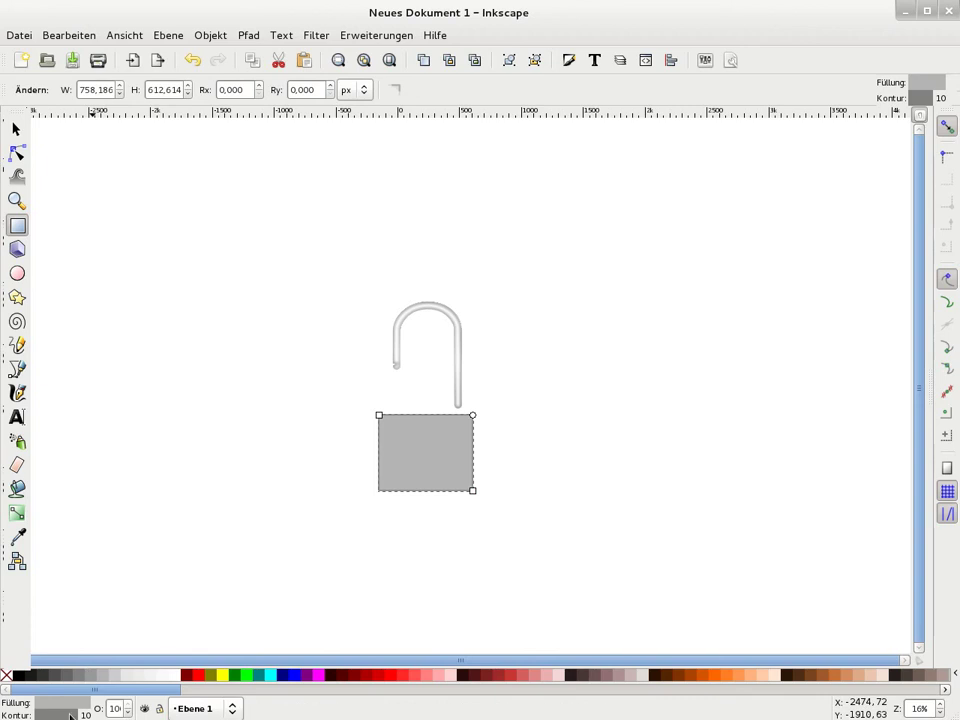
{"action": "right_click", "coordinate": [70, 714]}
{"action": "left_click", "coordinate": [76, 712]}
{"action": "key", "text": "s"}
{"action": "left_click_drag", "start_coordinate": [430, 483], "coordinate": [442, 412]}
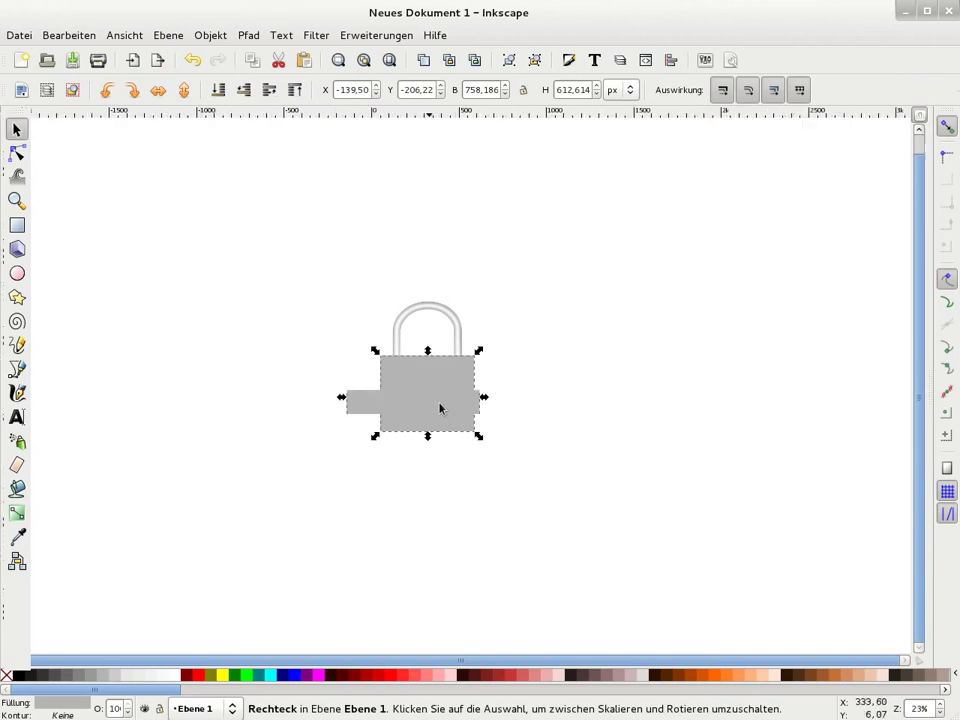
Step: Resize and centre the rectangle to about 646 × 491 px beneath the shackle
{"action": "key", "text": "plus"}
{"action": "key", "text": "plus"}
{"action": "left_click_drag", "start_coordinate": [492, 404], "coordinate": [481, 405]}
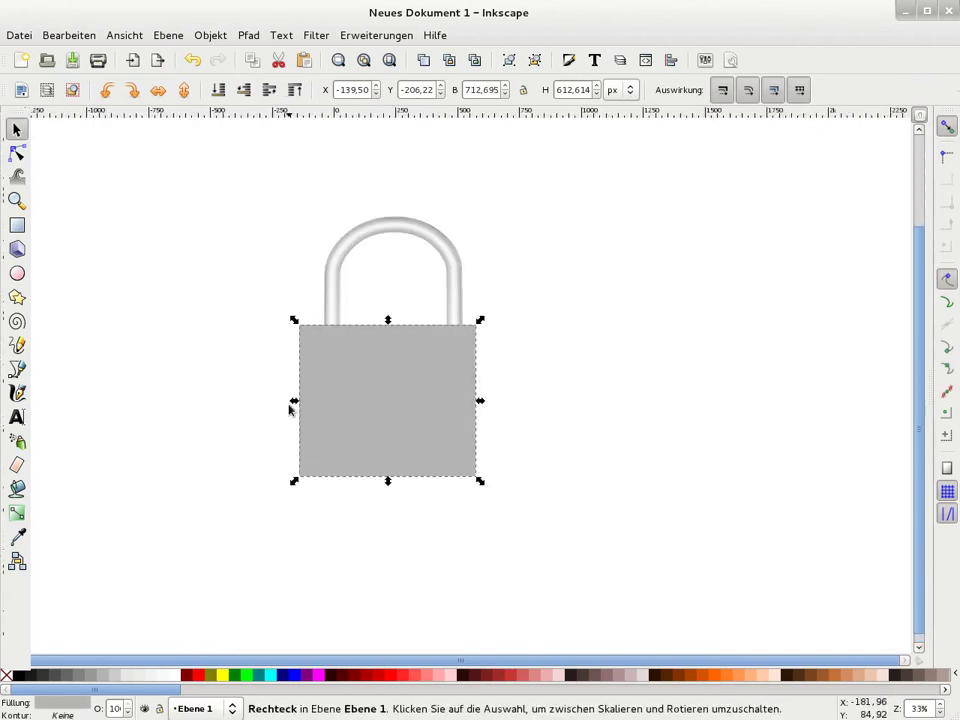
{"action": "left_click_drag", "start_coordinate": [293, 401], "coordinate": [310, 401]}
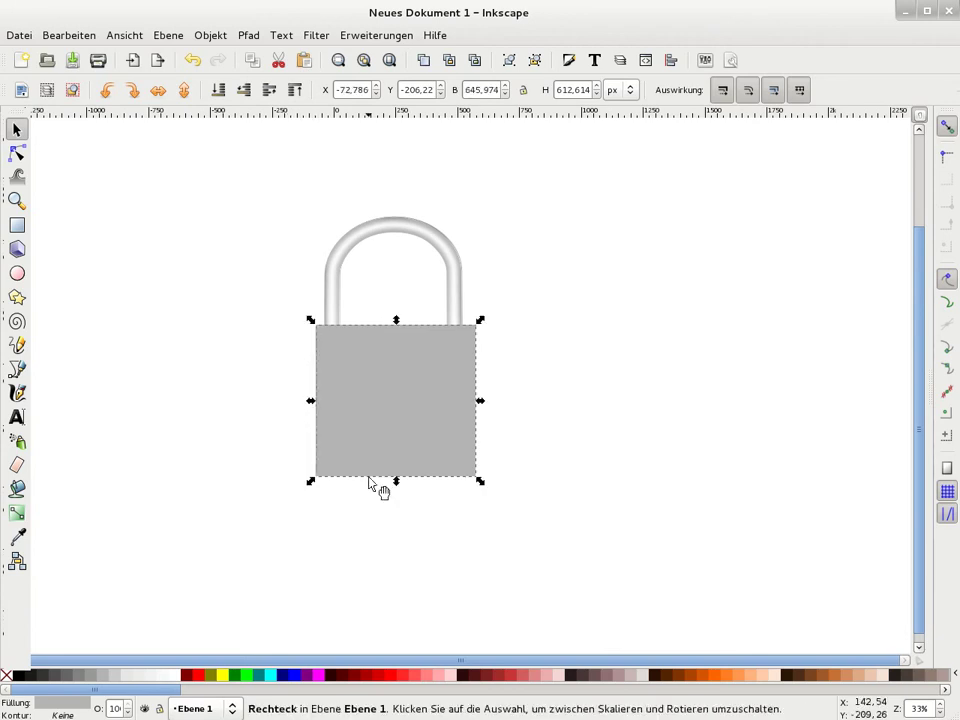
{"action": "left_click_drag", "start_coordinate": [397, 483], "coordinate": [393, 457]}
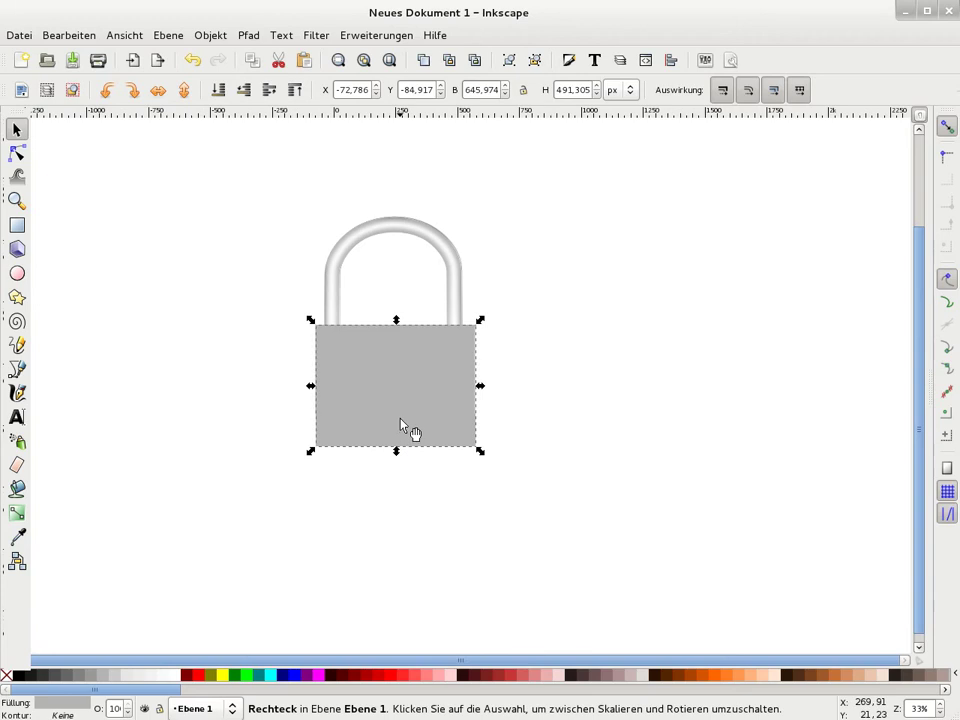
{"action": "key", "text": "Left"}
{"action": "key", "text": "Left"}
{"action": "key", "text": "Left"}
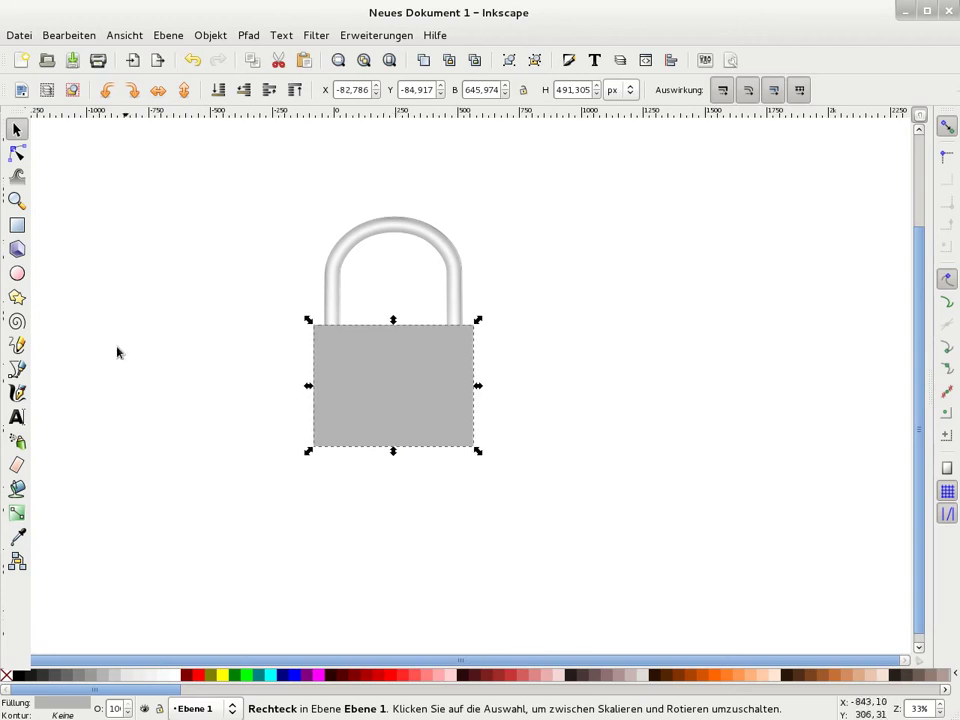
Step: Round the lock body rectangle's corners slightly, then reselect the rectangle
{"action": "left_click", "coordinate": [17, 153]}
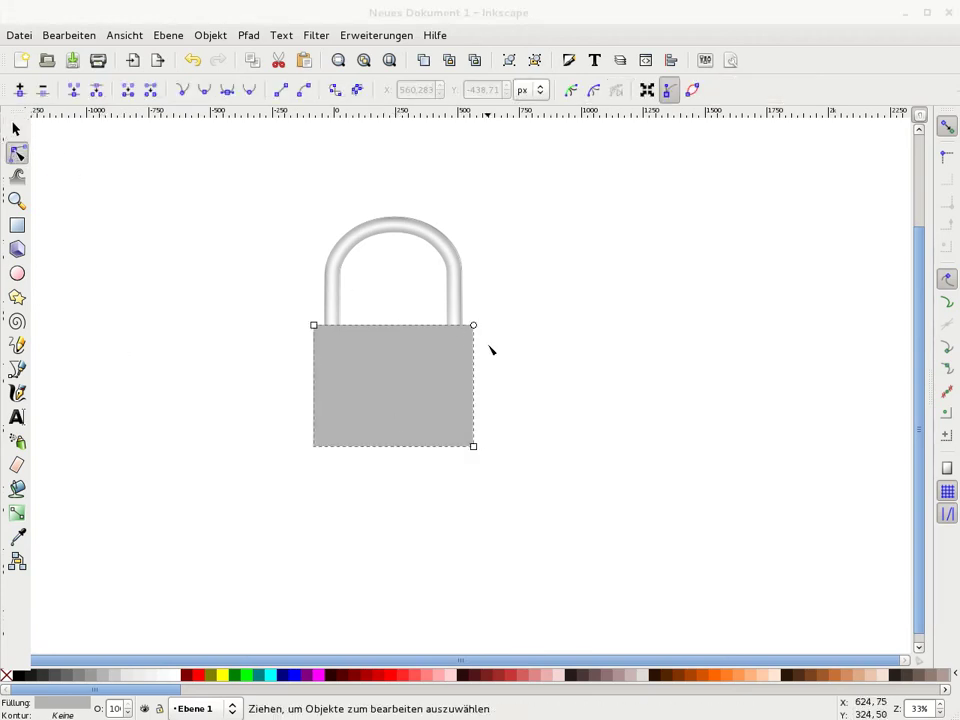
{"action": "left_click_drag", "start_coordinate": [474, 328], "coordinate": [476, 334]}
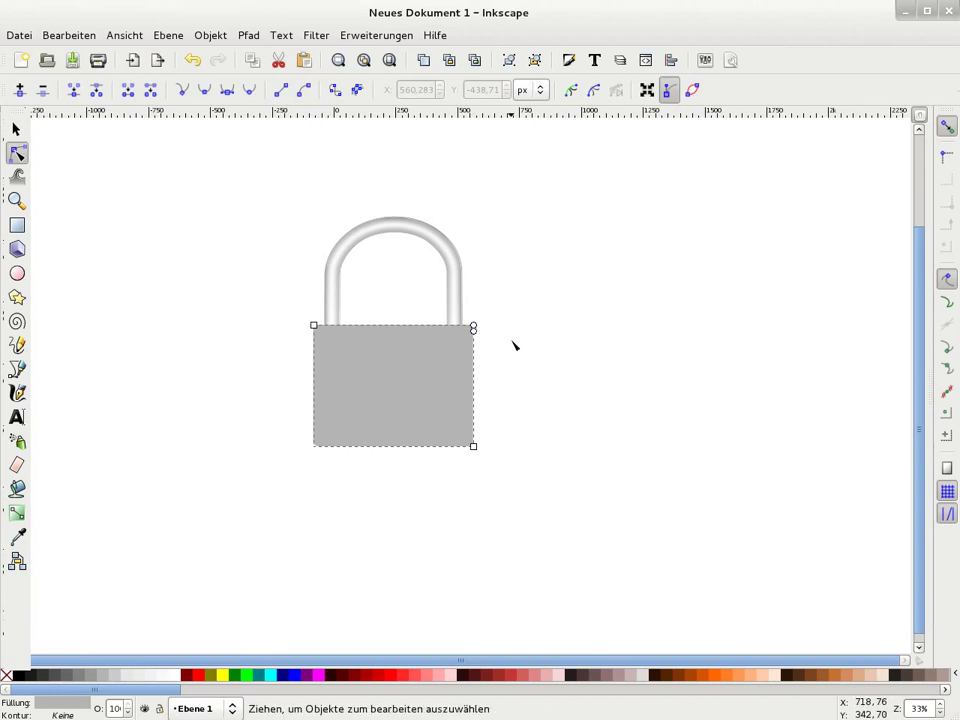
{"action": "left_click", "coordinate": [529, 350]}
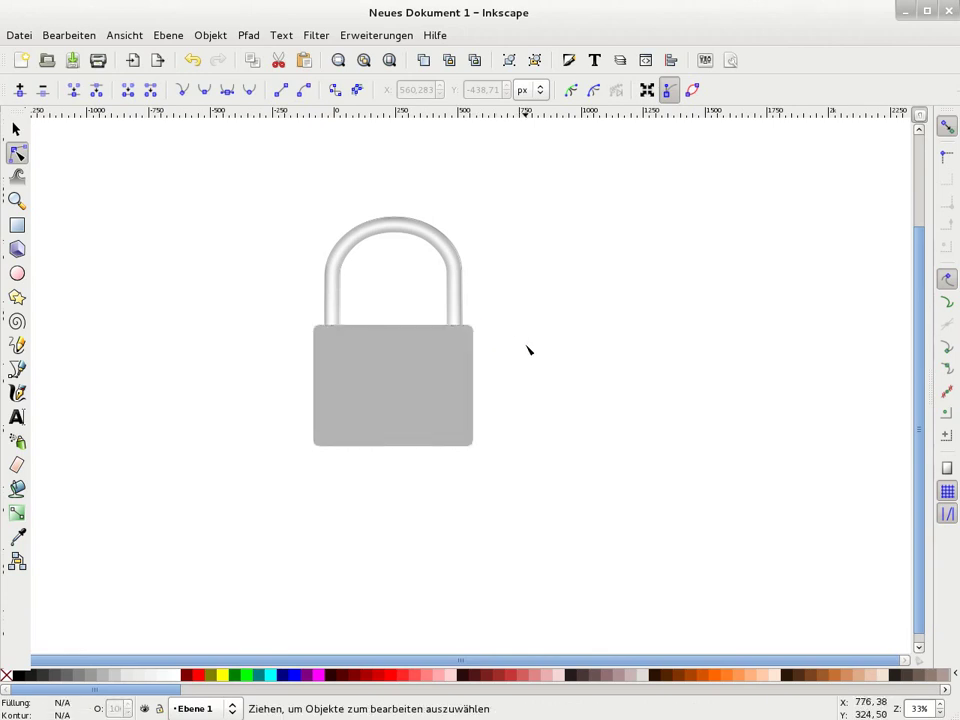
{"action": "left_click", "coordinate": [16, 129]}
{"action": "left_click", "coordinate": [357, 418]}
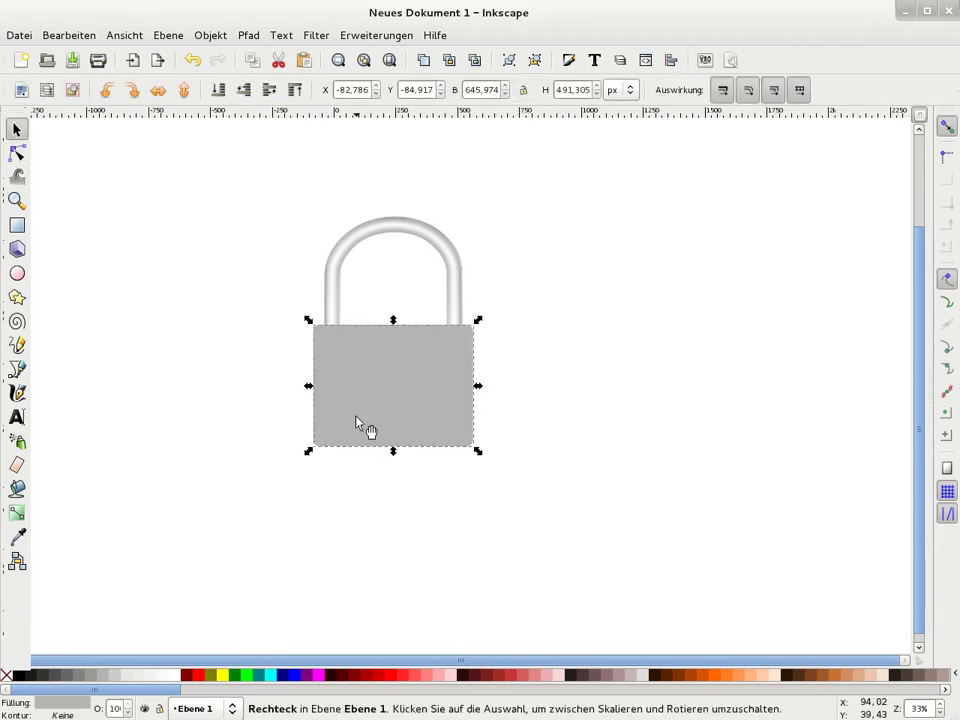
{"action": "left_click_drag", "start_coordinate": [80, 689], "coordinate": [225, 692]}
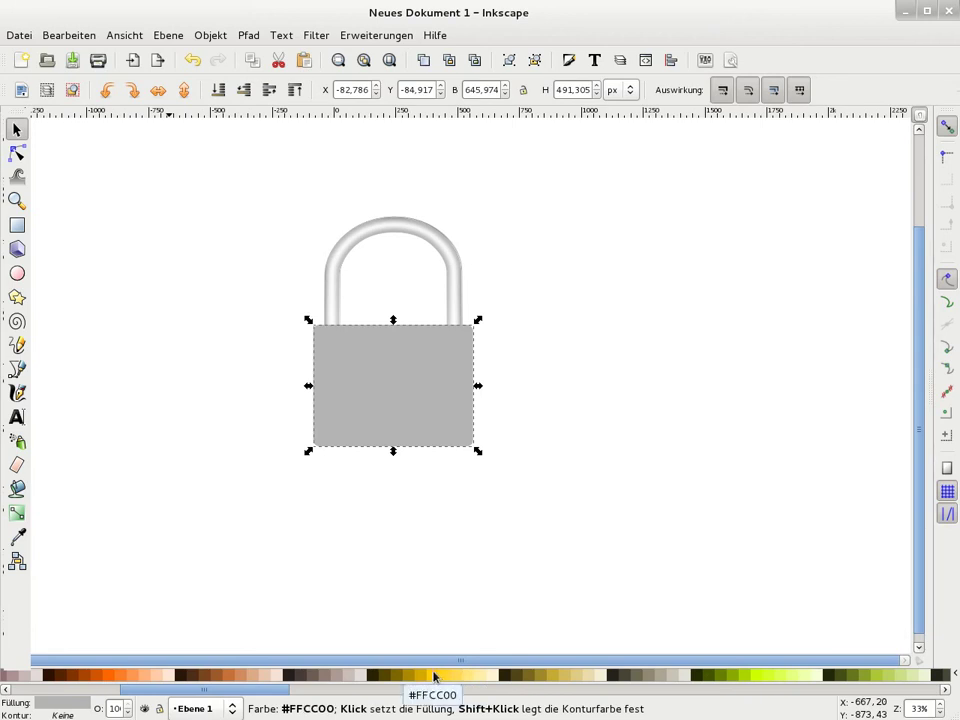
Step: Fill the lock body #FFCC00 and add a reversed radial gradient with a light #FFE680 centre
{"action": "left_click", "coordinate": [433, 677]}
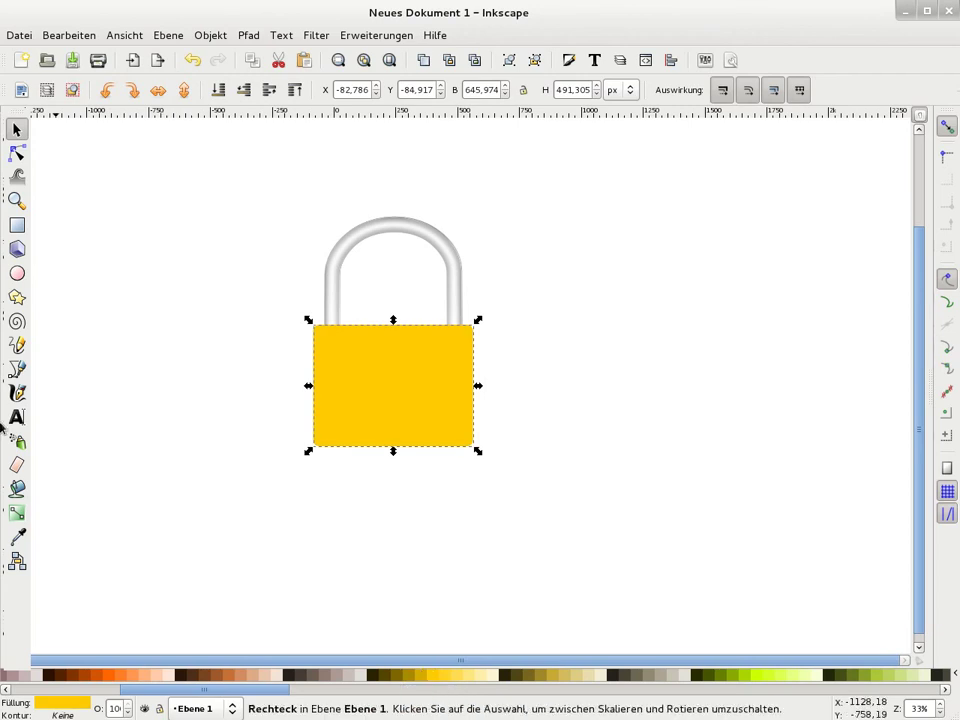
{"action": "left_click", "coordinate": [17, 512]}
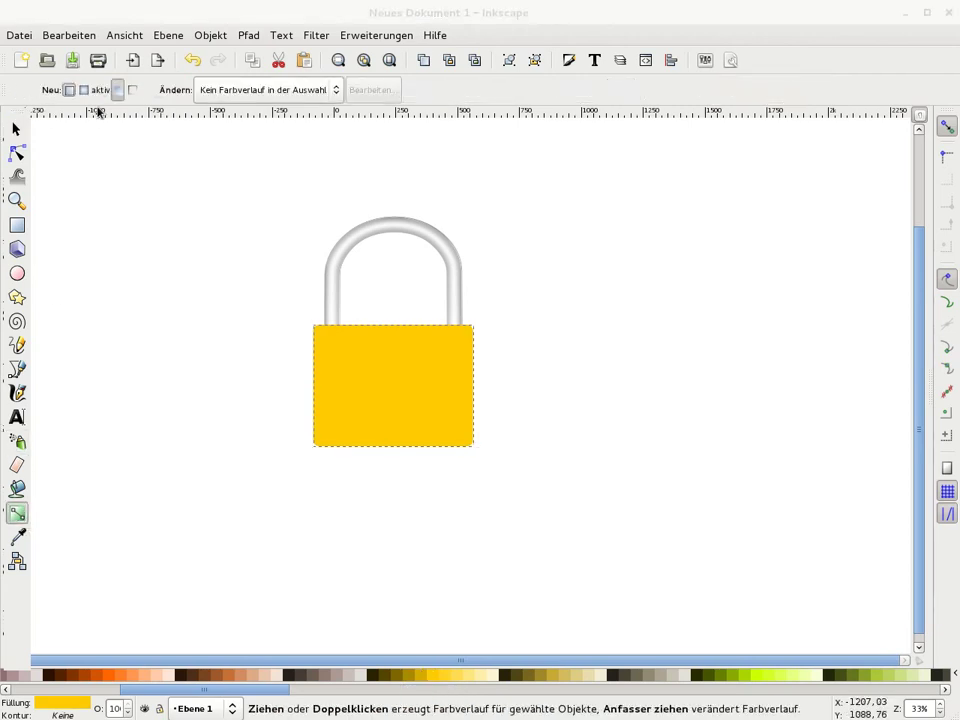
{"action": "double_click", "coordinate": [384, 379]}
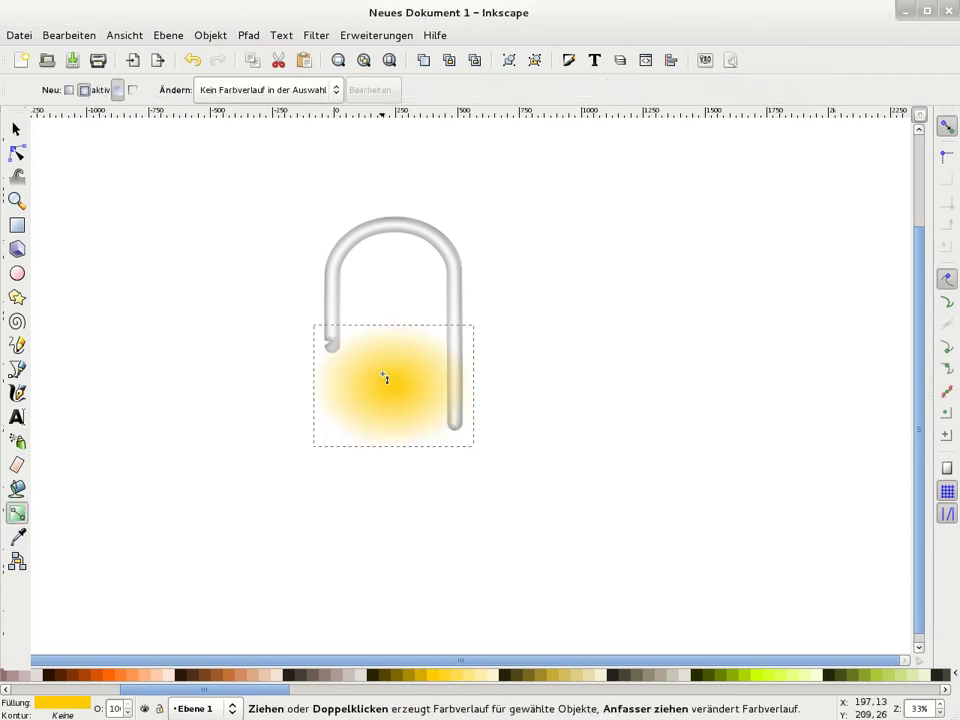
{"action": "key", "text": "shift"}
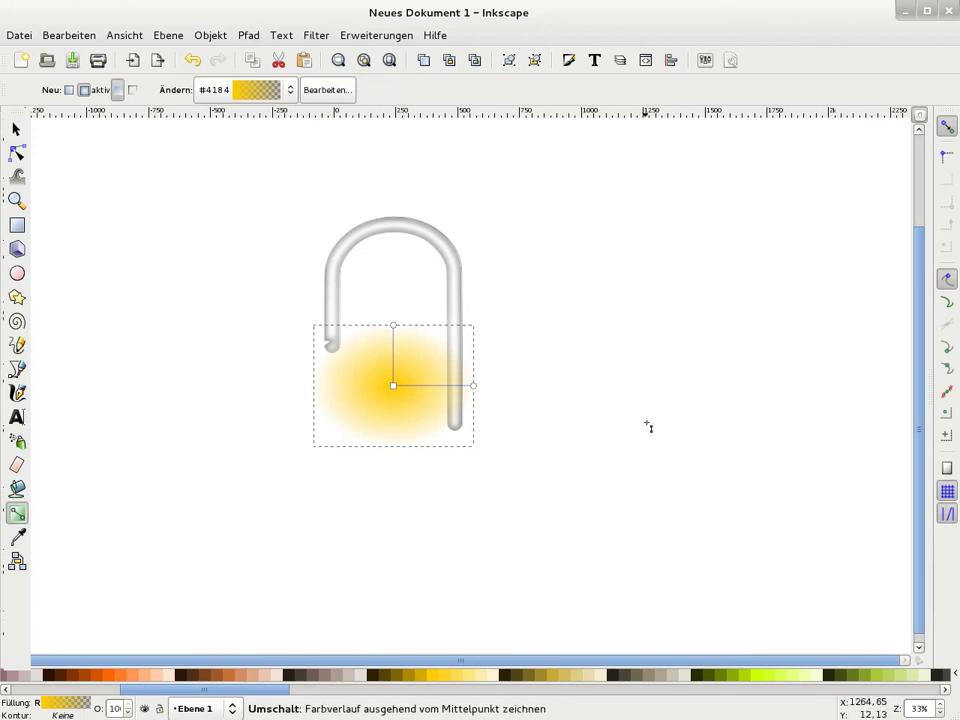
{"action": "key", "text": "shift+r"}
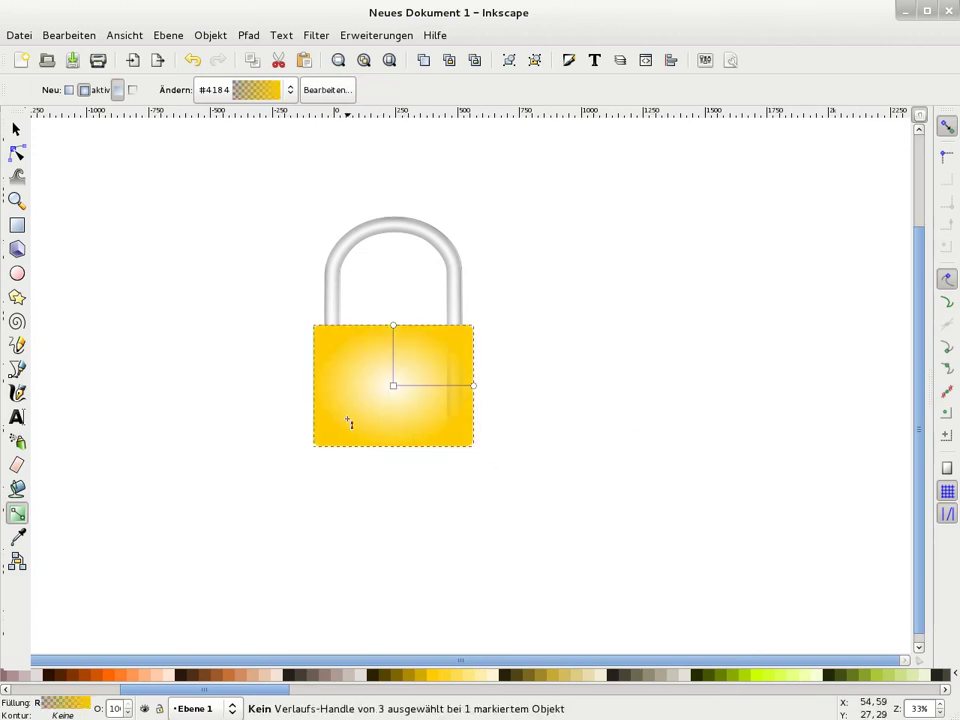
{"action": "left_click", "coordinate": [393, 385]}
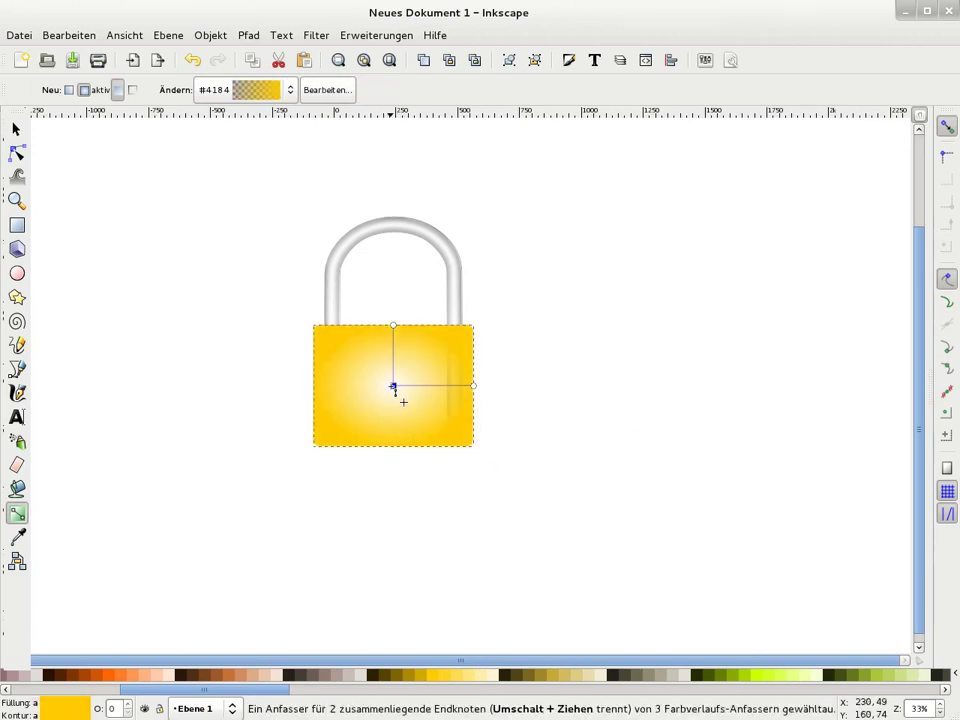
{"action": "left_click", "coordinate": [470, 680]}
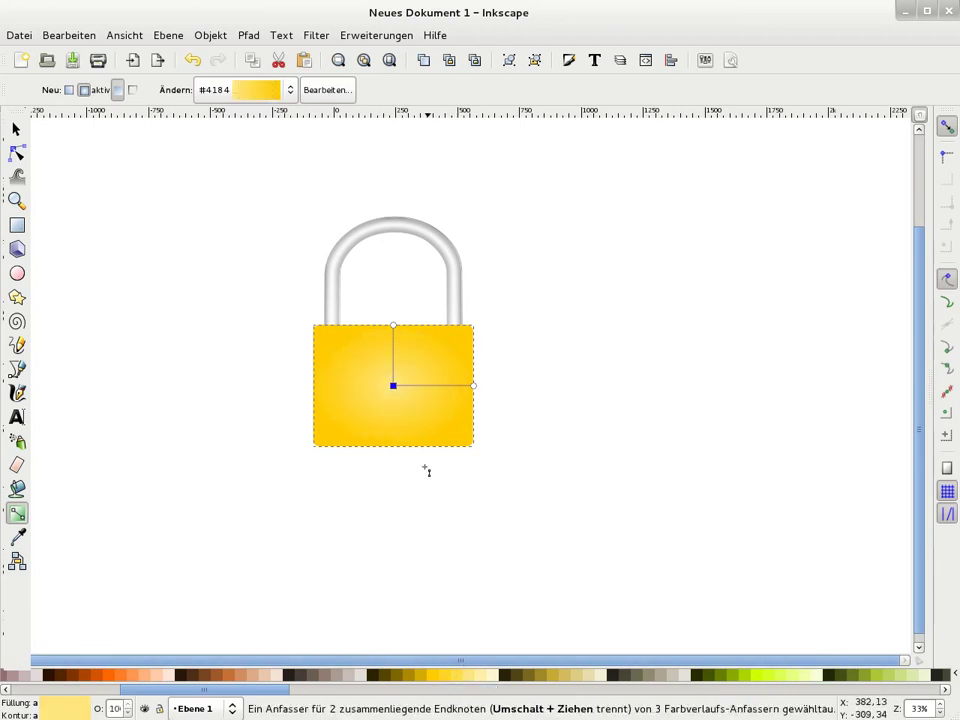
Step: Make the outer stop darker gold, raise the gradient centre, and adjust its radius handles
{"action": "left_click", "coordinate": [473, 385]}
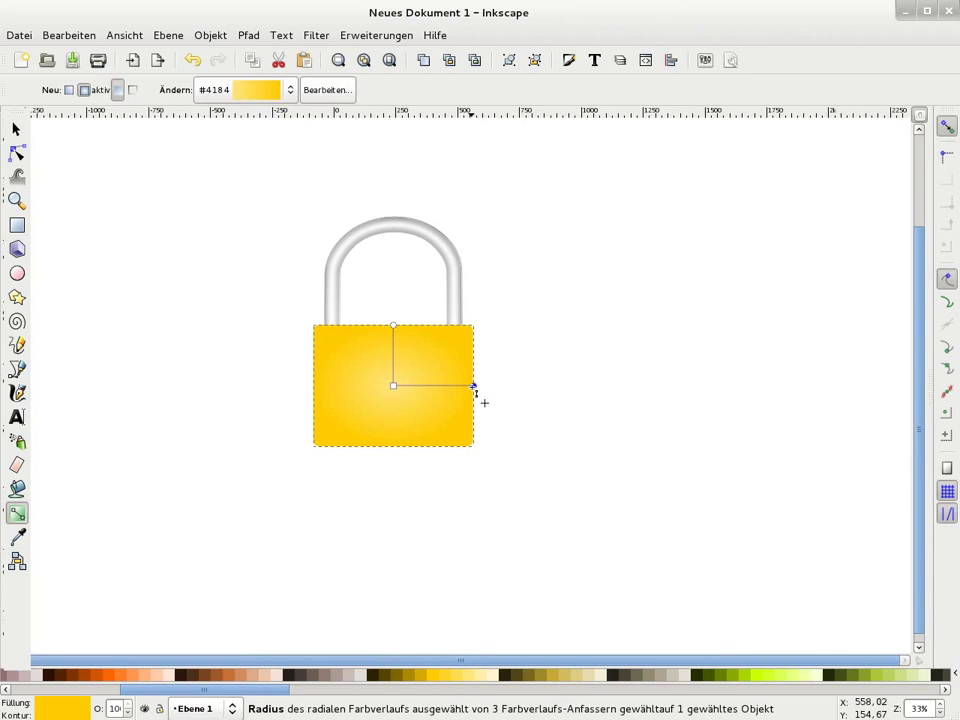
{"action": "left_click", "coordinate": [418, 680]}
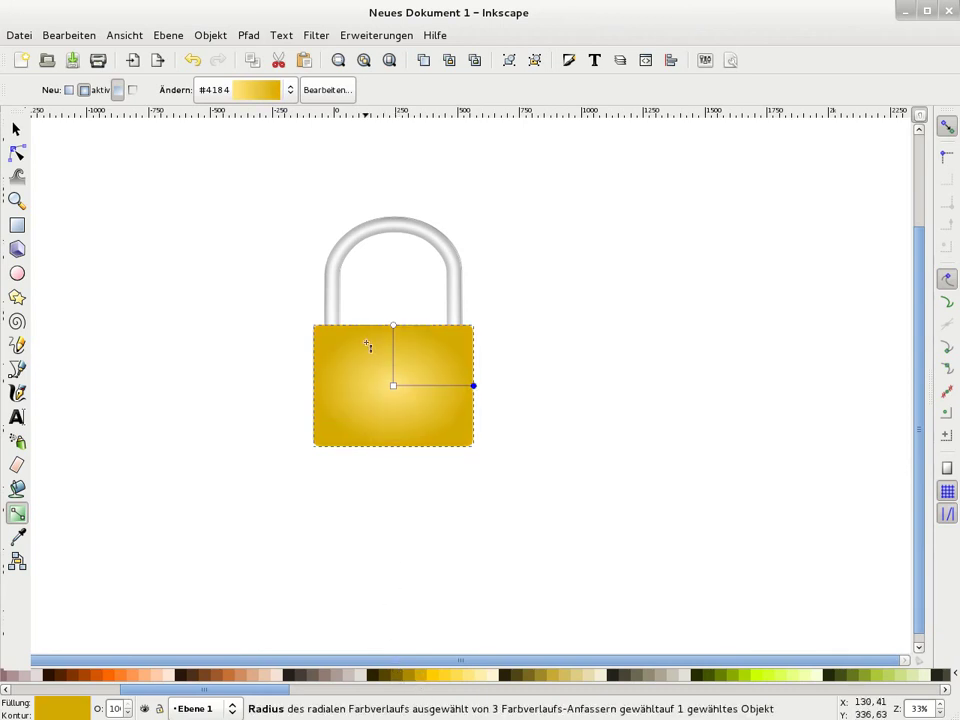
{"action": "left_click", "coordinate": [393, 386]}
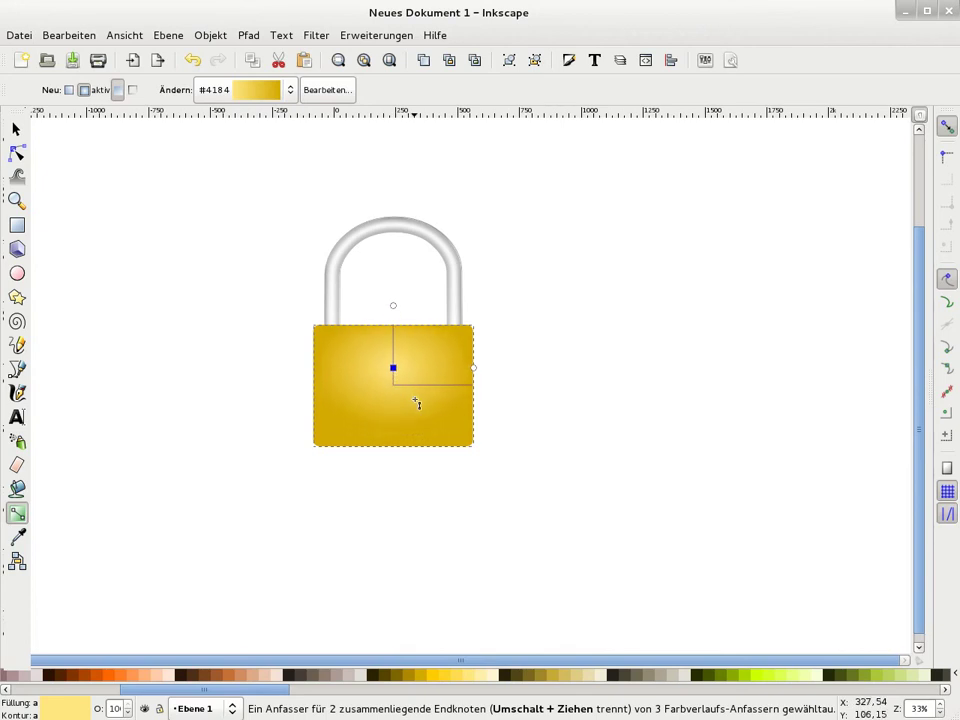
{"action": "key", "text": "shift+Up"}
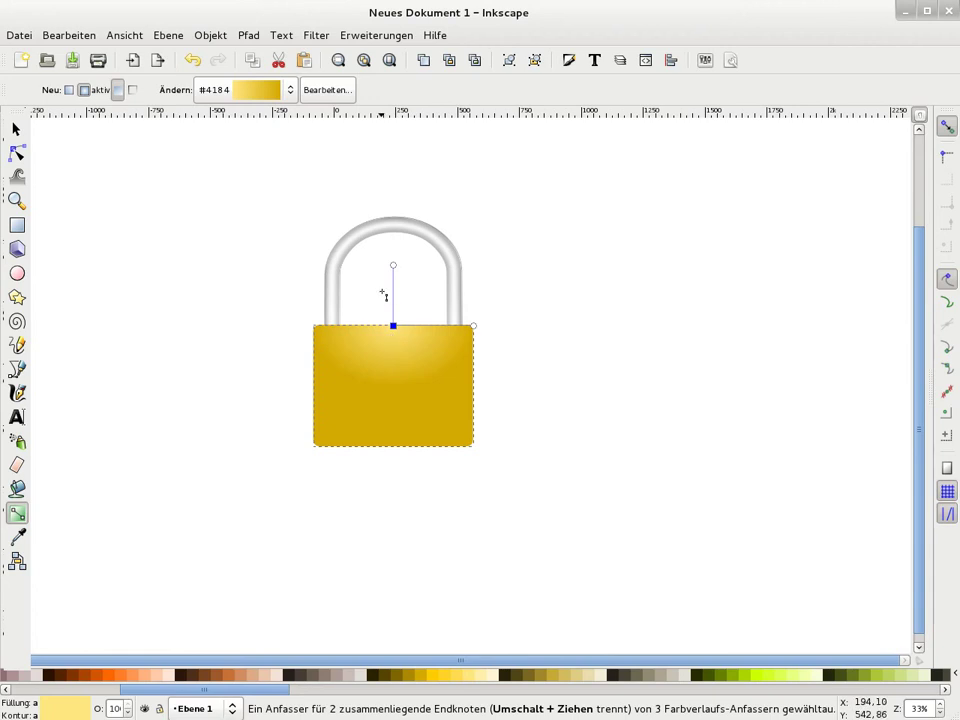
{"action": "left_click", "coordinate": [393, 266]}
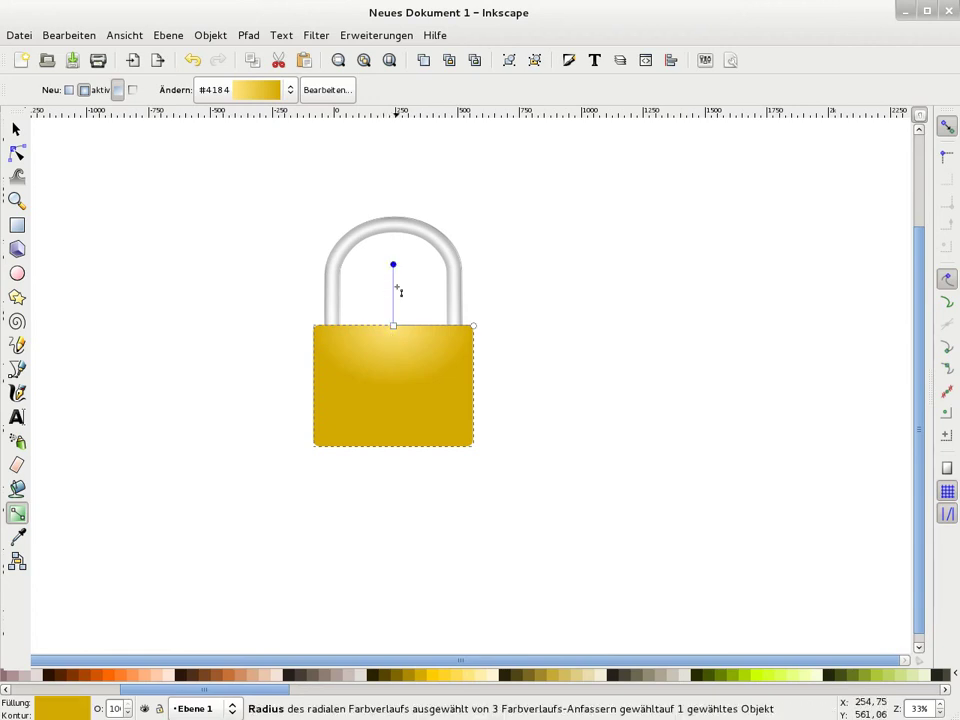
{"action": "left_click", "coordinate": [473, 327]}
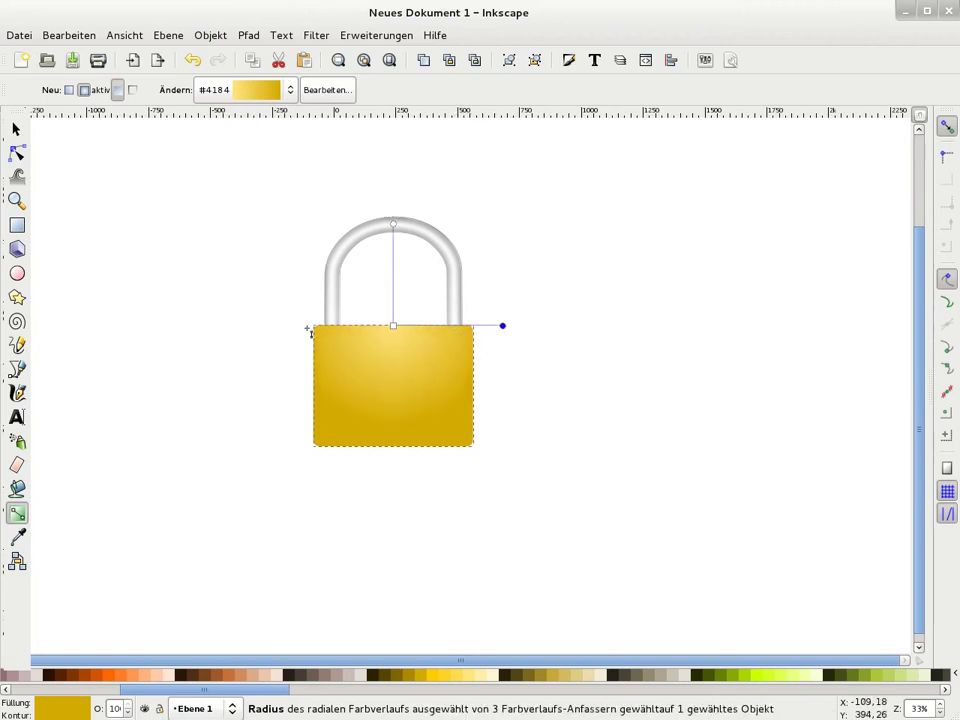
{"action": "left_click", "coordinate": [16, 132]}
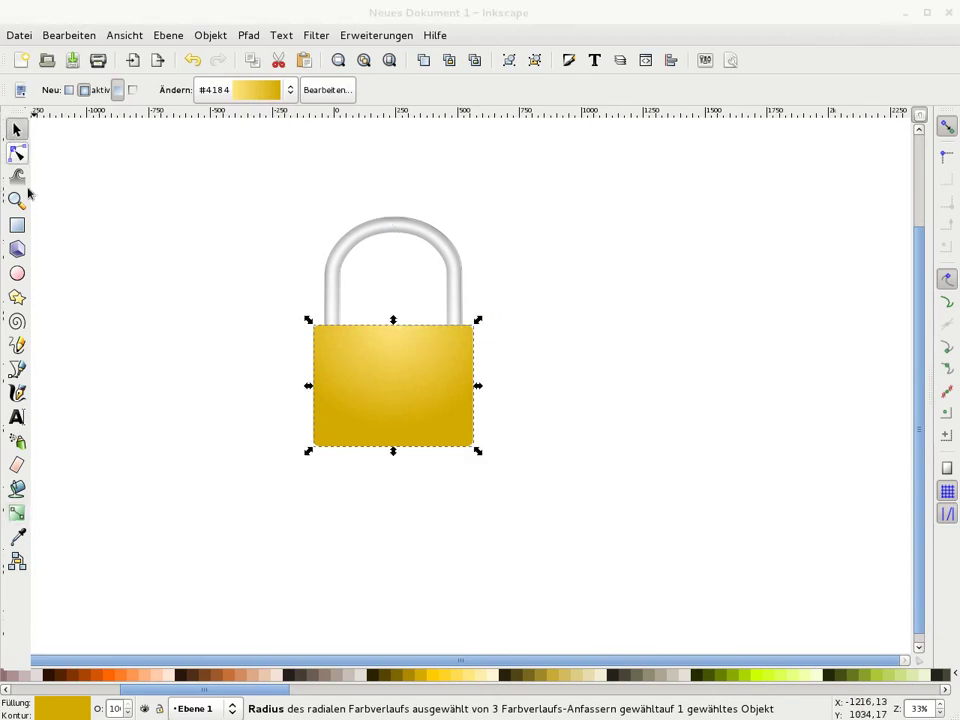
Step: Duplicate the gold body rectangle and move the copy to the right of the padlock
{"action": "left_click", "coordinate": [255, 357]}
{"action": "left_click", "coordinate": [384, 375]}
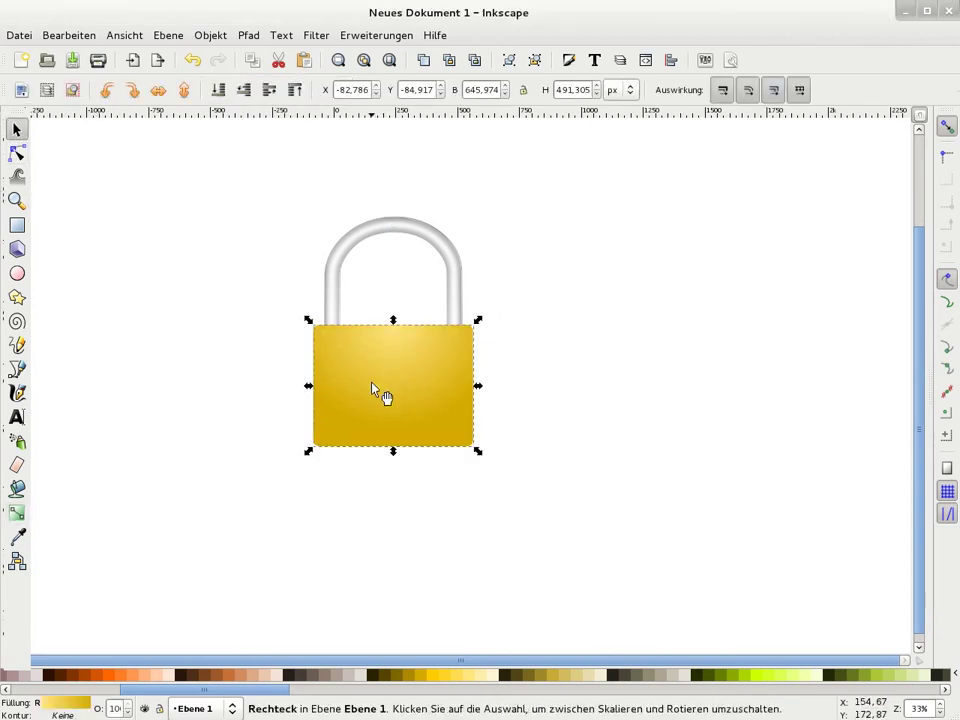
{"action": "key", "text": "ctrl+d"}
{"action": "mouse_move", "coordinate": [372, 389]}
{"action": "left_mouse_down"}
{"action": "mouse_move", "coordinate": [604, 339]}
{"action": "mouse_move", "coordinate": [677, 312]}
{"action": "left_mouse_up"}
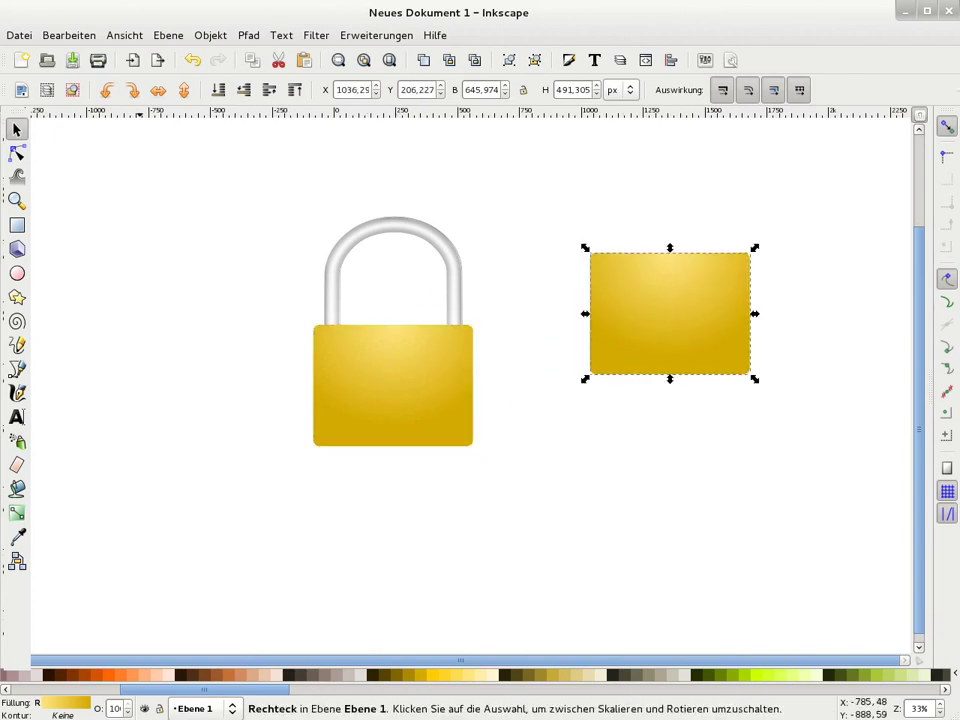
Step: Give the copy a black 16 px outline and no fill
{"action": "right_click", "coordinate": [65, 715]}
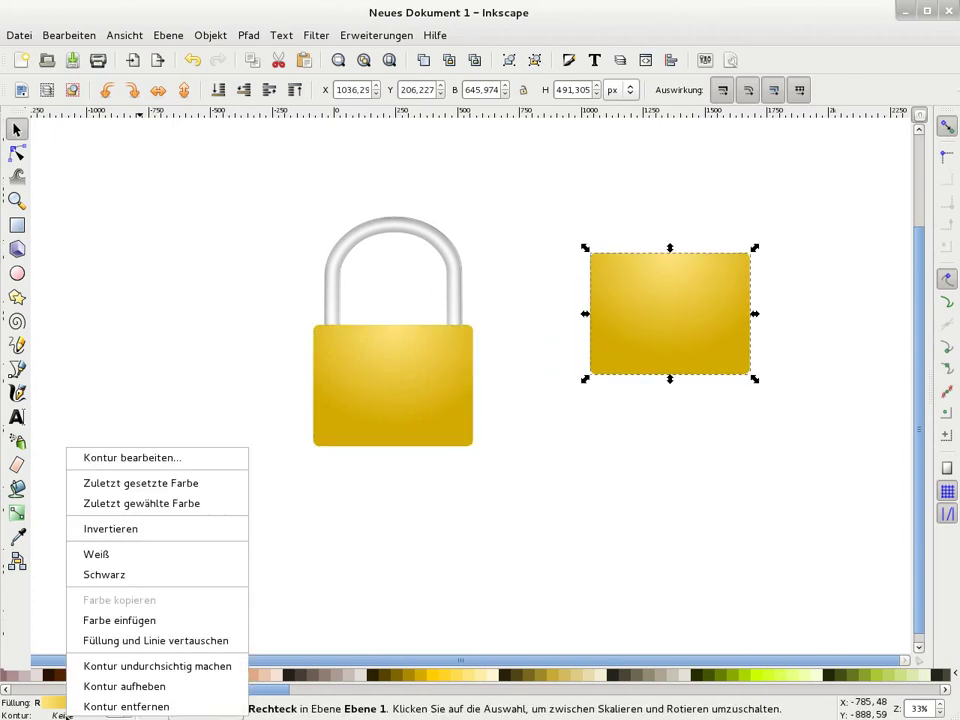
{"action": "left_click", "coordinate": [129, 574]}
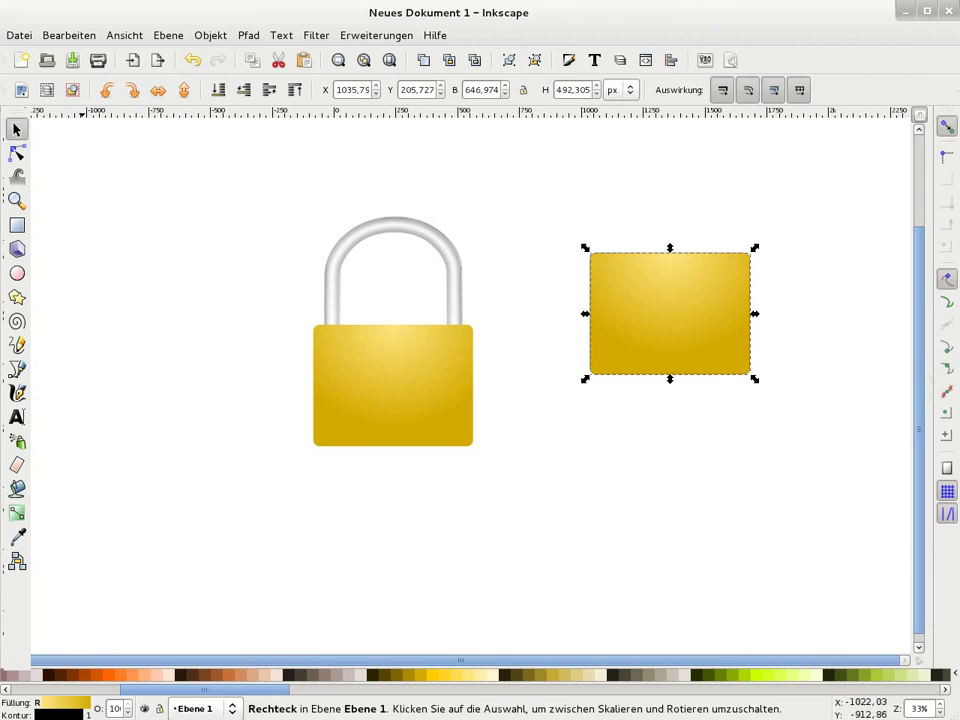
{"action": "right_click", "coordinate": [70, 705]}
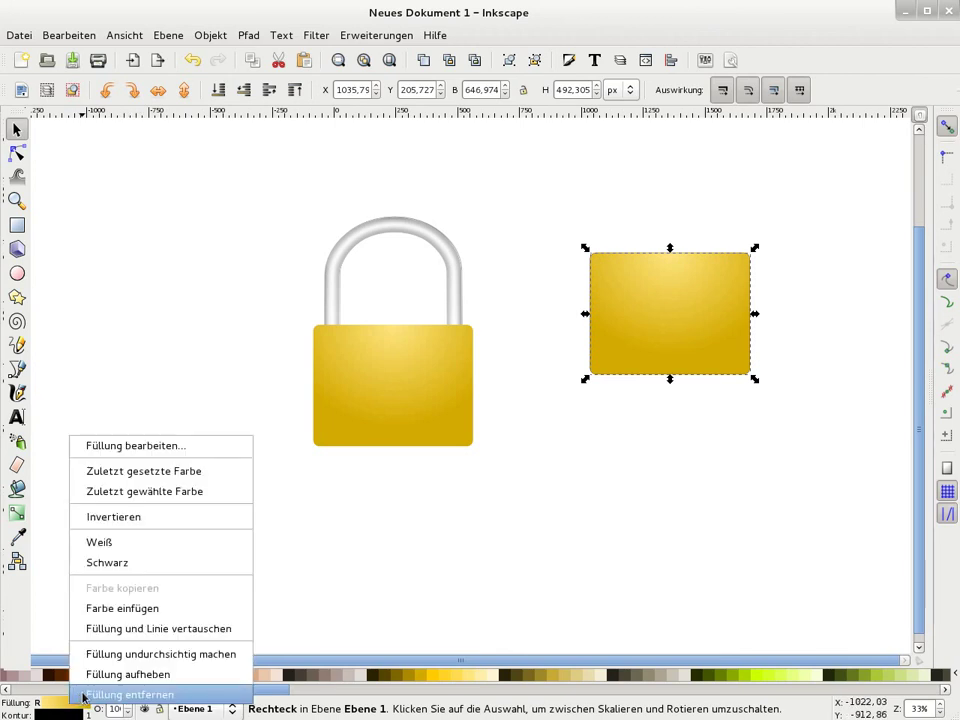
{"action": "left_click", "coordinate": [84, 695]}
{"action": "right_click", "coordinate": [88, 713]}
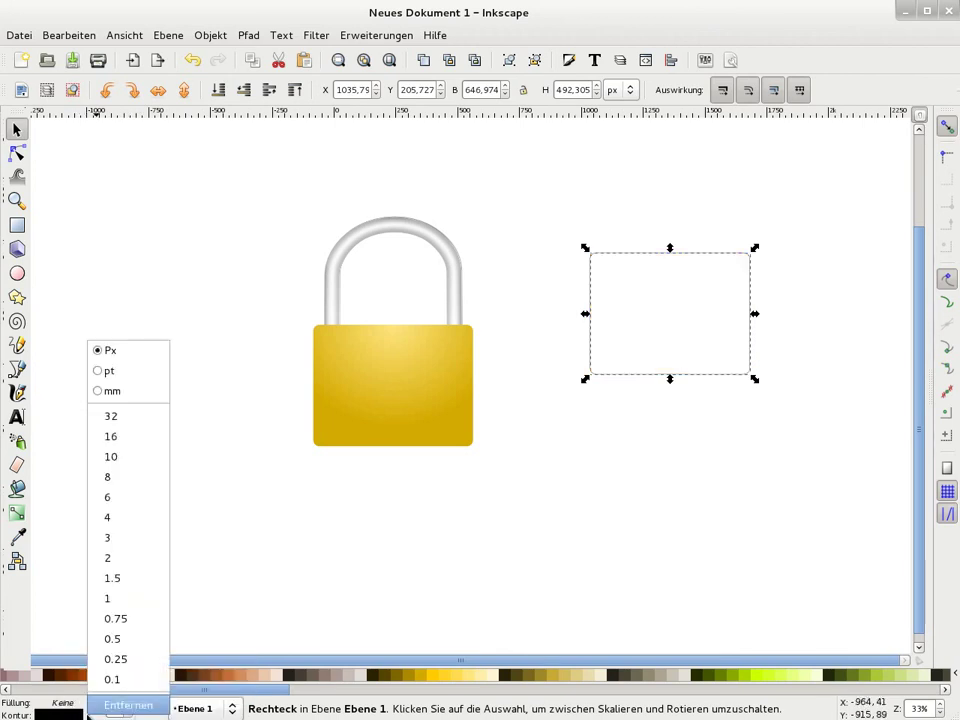
{"action": "left_click", "coordinate": [125, 477]}
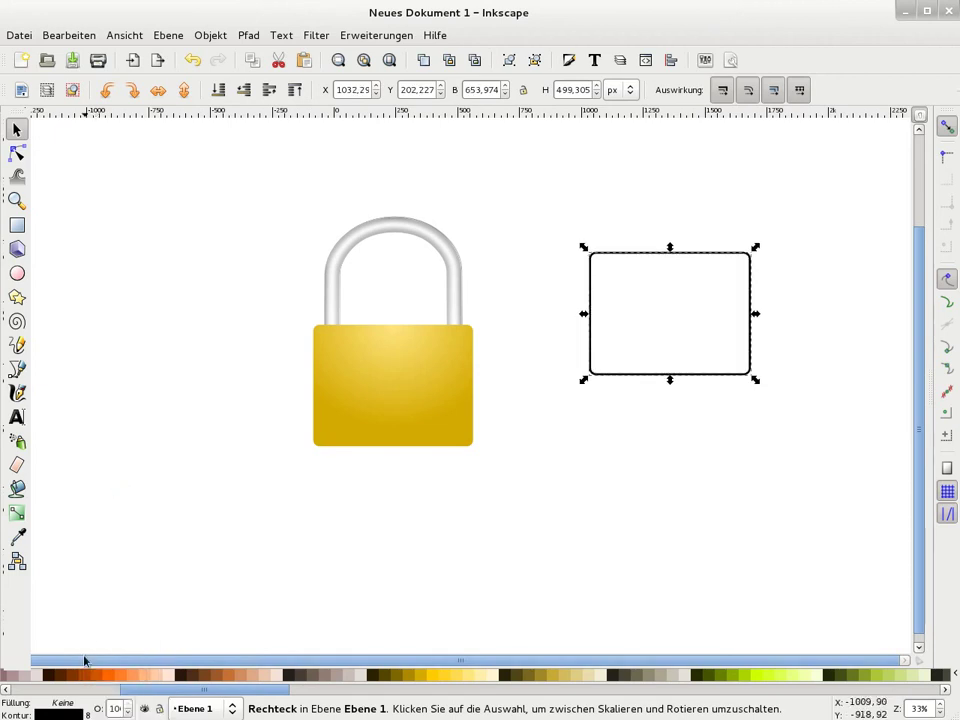
{"action": "right_click", "coordinate": [88, 713]}
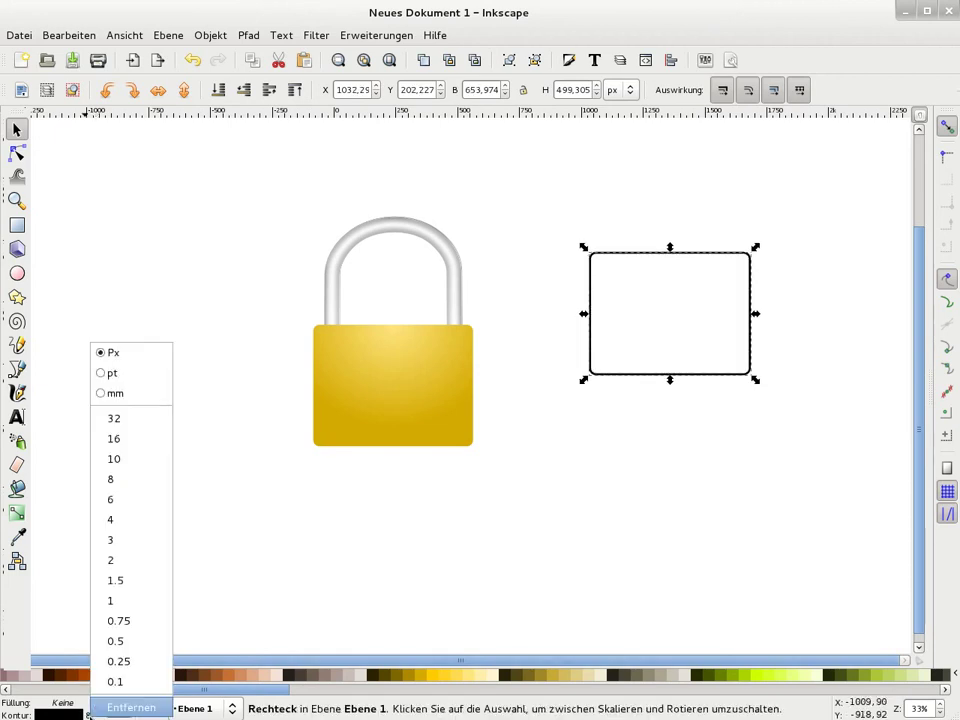
{"action": "left_click", "coordinate": [125, 458]}
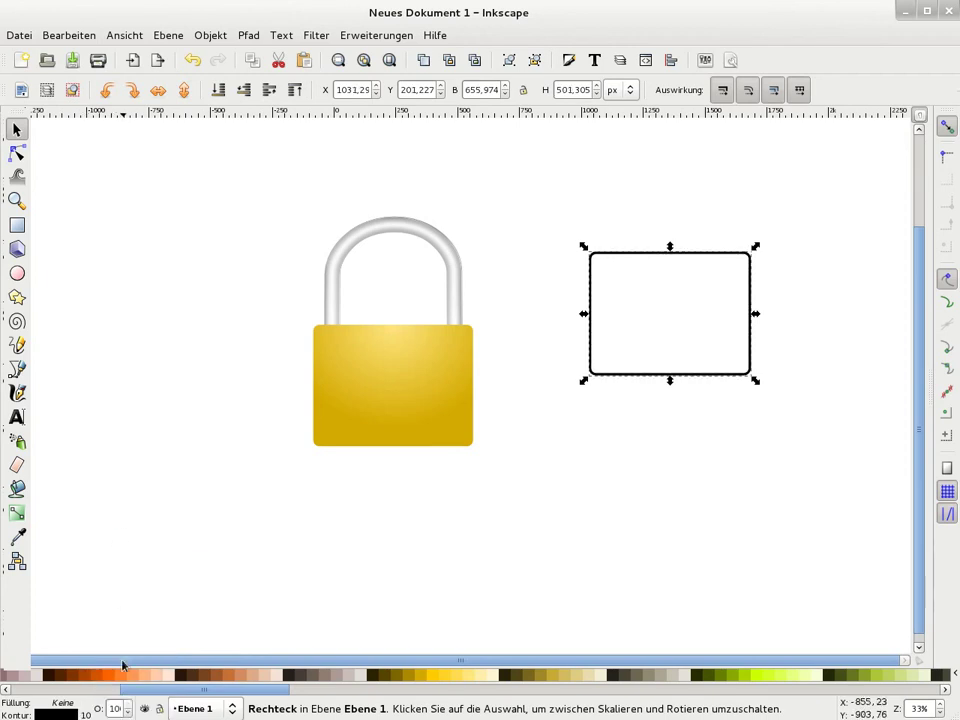
{"action": "right_click", "coordinate": [87, 713]}
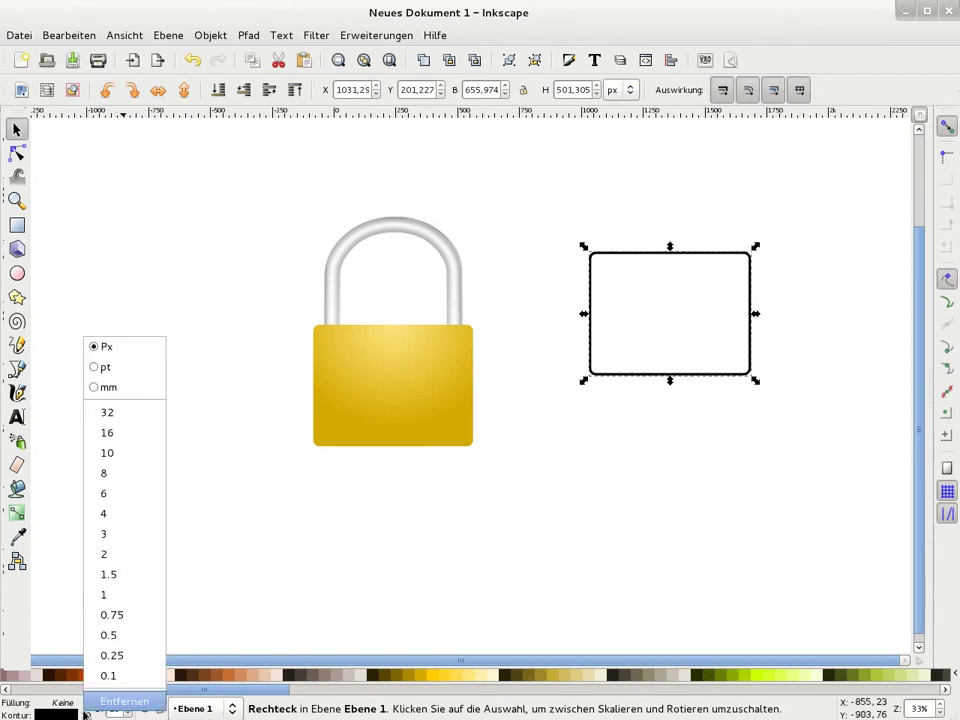
{"action": "left_click", "coordinate": [107, 432]}
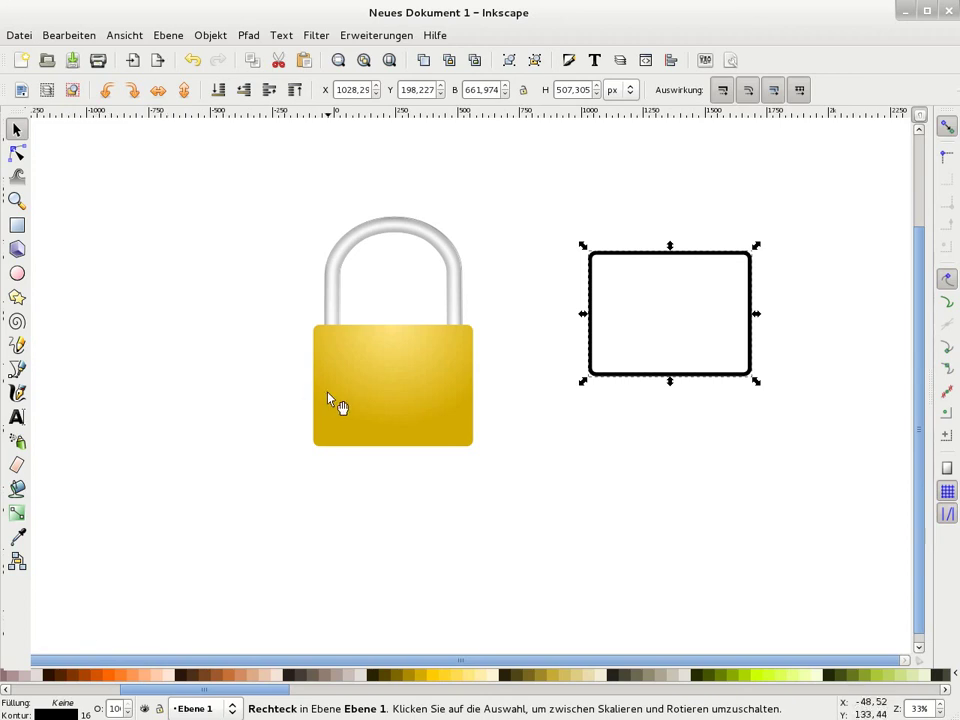
{"action": "left_click", "coordinate": [358, 400]}
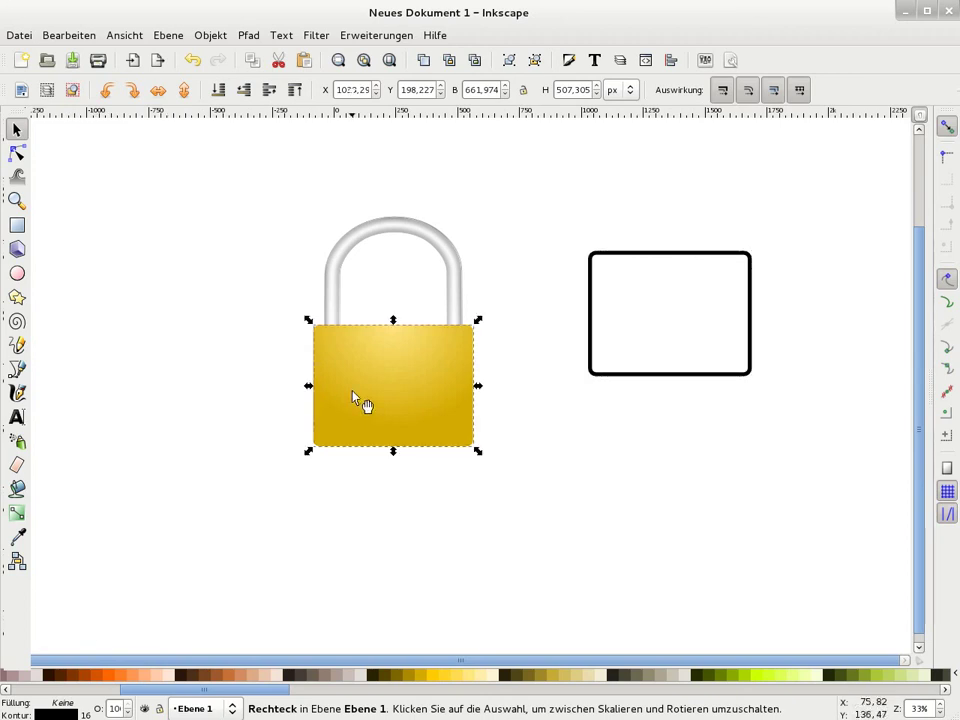
{"action": "left_click", "coordinate": [690, 376]}
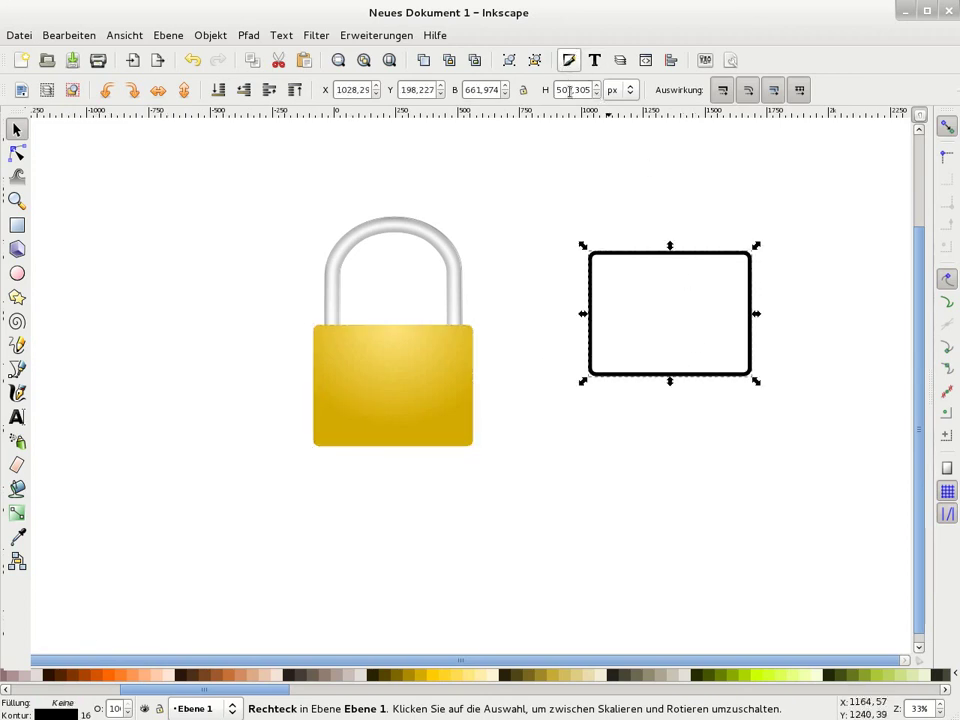
Step: Blur the outlined rectangle by 4 in Fill and Stroke
{"action": "key", "text": "ctrl+shift+f"}
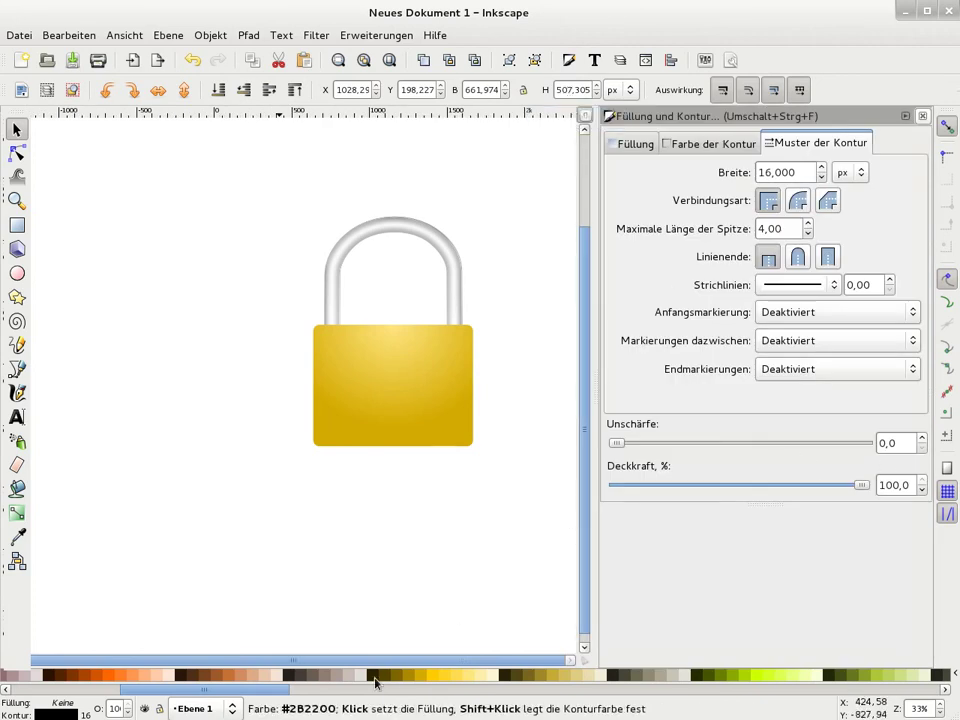
{"action": "left_click", "coordinate": [922, 440]}
{"action": "left_click", "coordinate": [922, 440]}
{"action": "left_click", "coordinate": [922, 440]}
{"action": "left_click", "coordinate": [922, 440]}
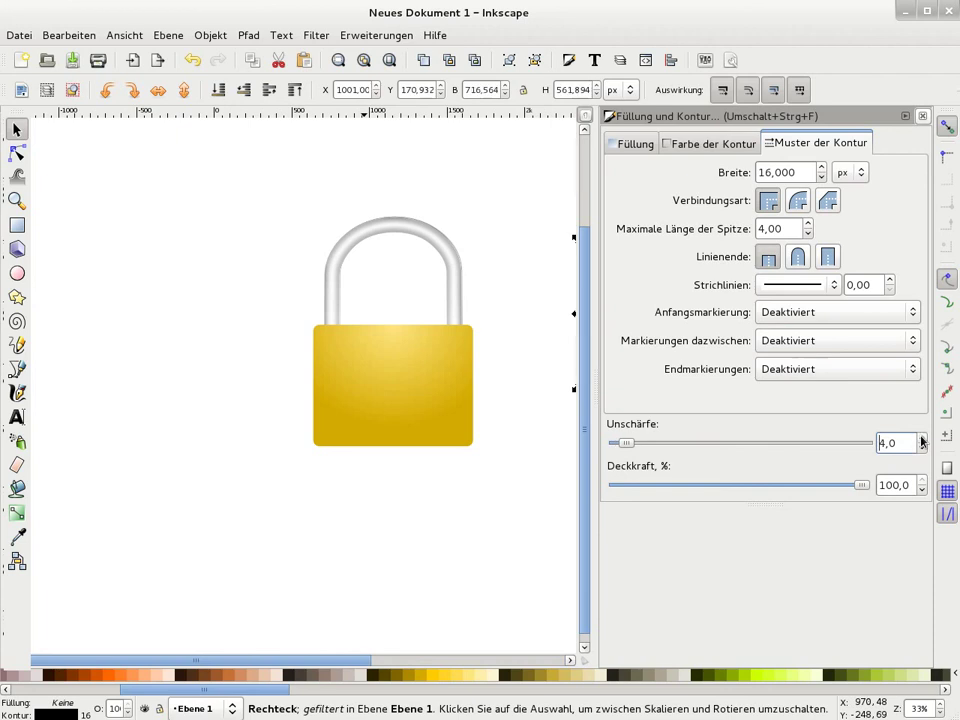
{"action": "left_click", "coordinate": [922, 116]}
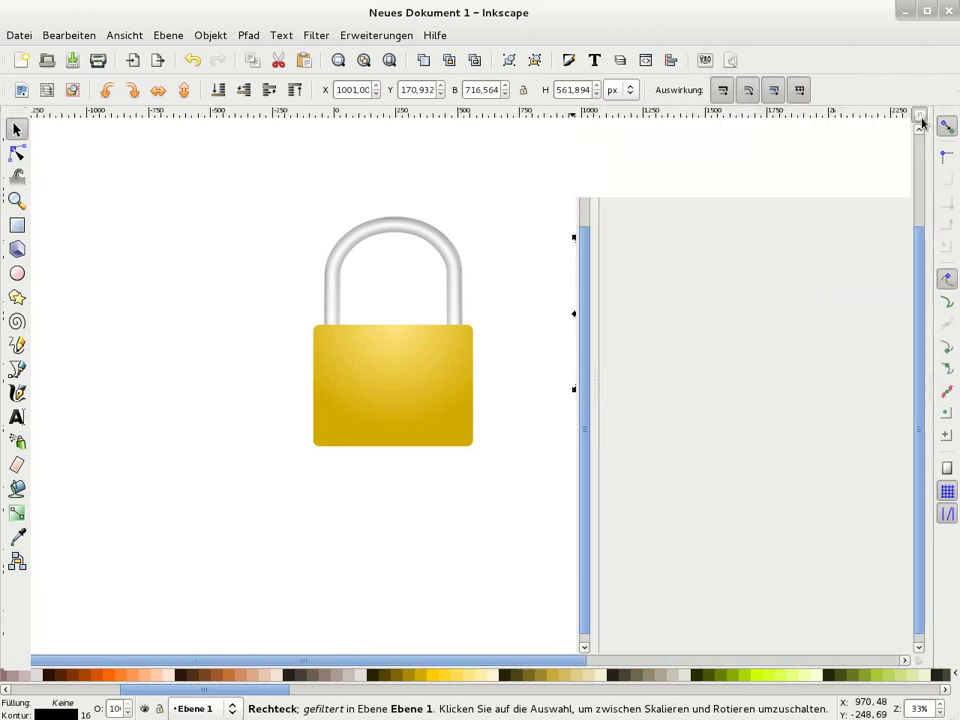
Step: Copy the padlock's gold body and paste a duplicate
{"action": "left_click", "coordinate": [438, 488]}
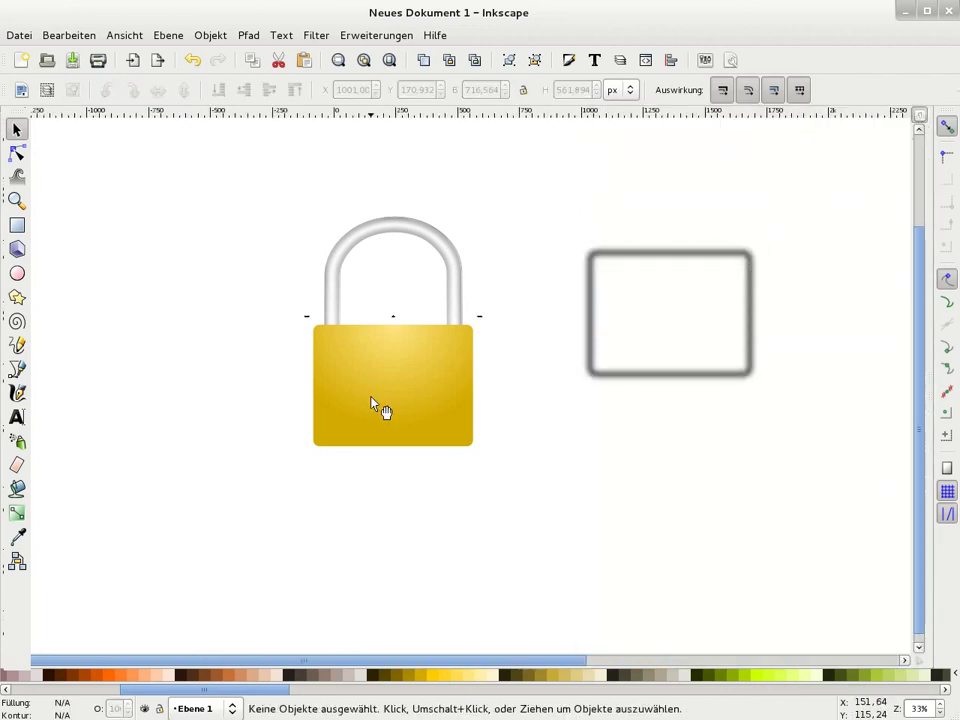
{"action": "left_click", "coordinate": [371, 398], "text": "ctrl"}
{"action": "key", "text": "ctrl+c"}
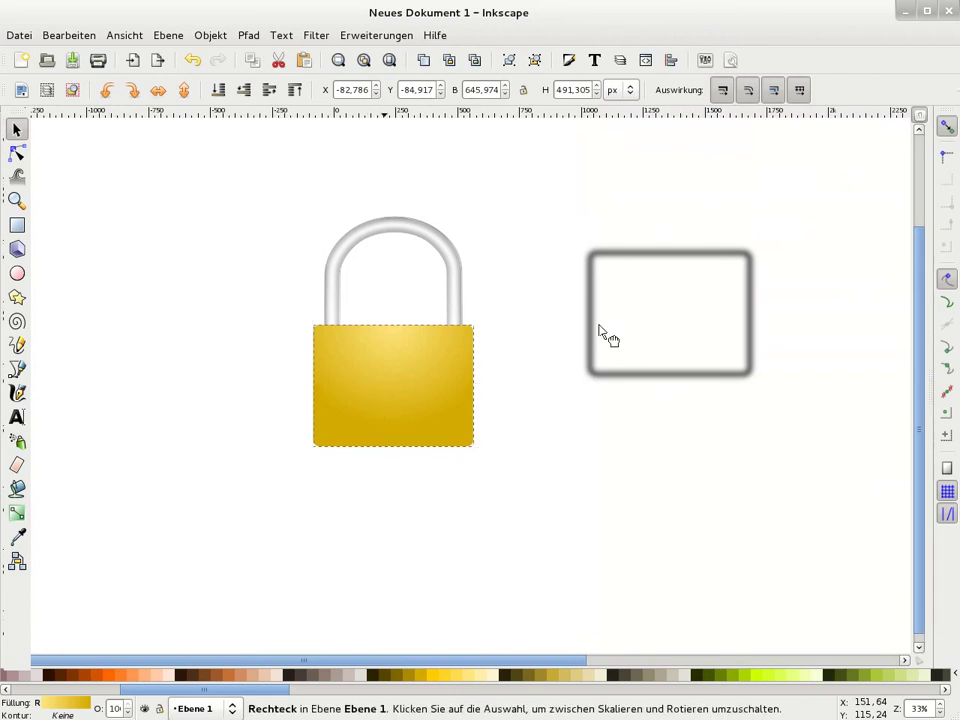
{"action": "key", "text": "ctrl+v"}
{"action": "left_click", "coordinate": [527, 177]}
Step: Centre the gold copy horizontally and vertically over the blurred outline rectangle
{"action": "left_click", "coordinate": [735, 311]}
{"action": "mouse_move", "coordinate": [888, 510]}
{"action": "left_mouse_down"}
{"action": "mouse_move", "coordinate": [660, 317]}
{"action": "mouse_move", "coordinate": [577, 212]}
{"action": "left_mouse_up"}
{"action": "left_click", "coordinate": [671, 61]}
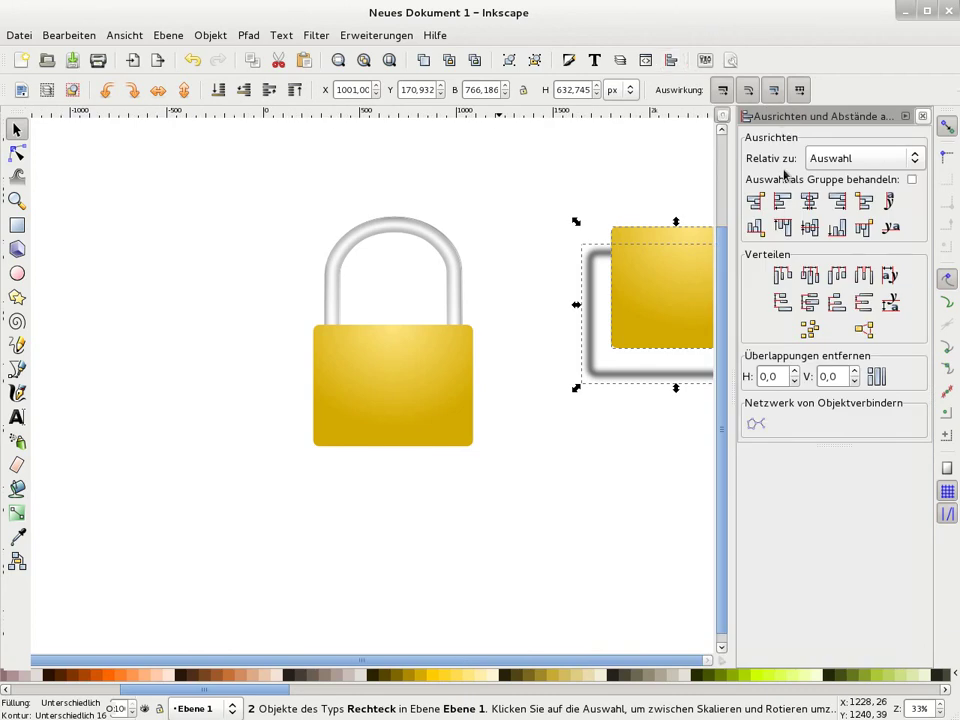
{"action": "left_click", "coordinate": [809, 201]}
{"action": "left_click", "coordinate": [813, 230]}
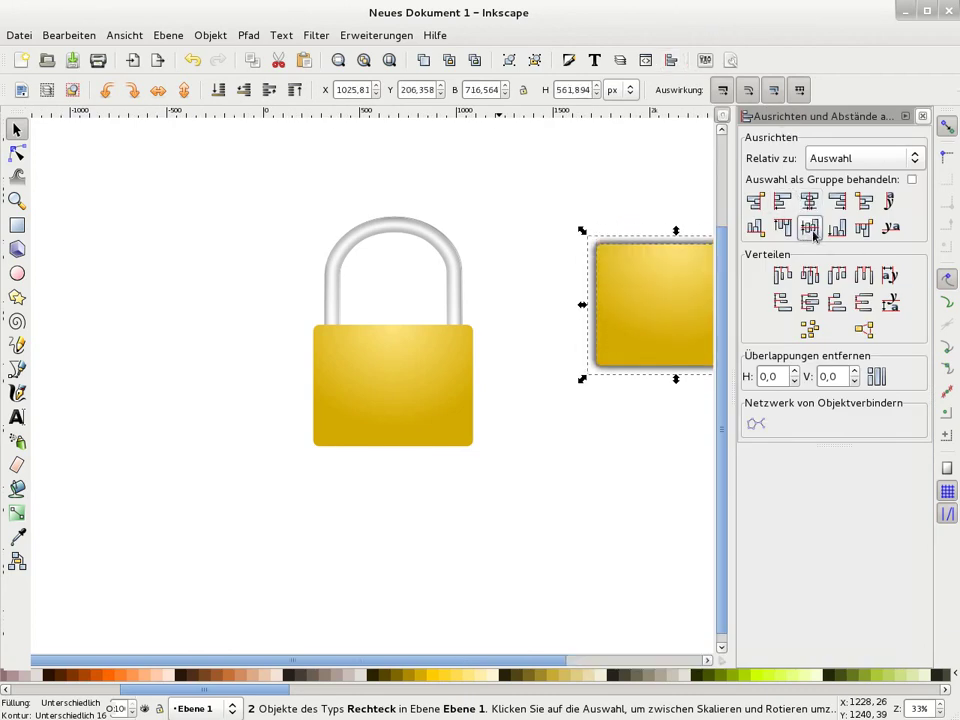
{"action": "left_click", "coordinate": [922, 116]}
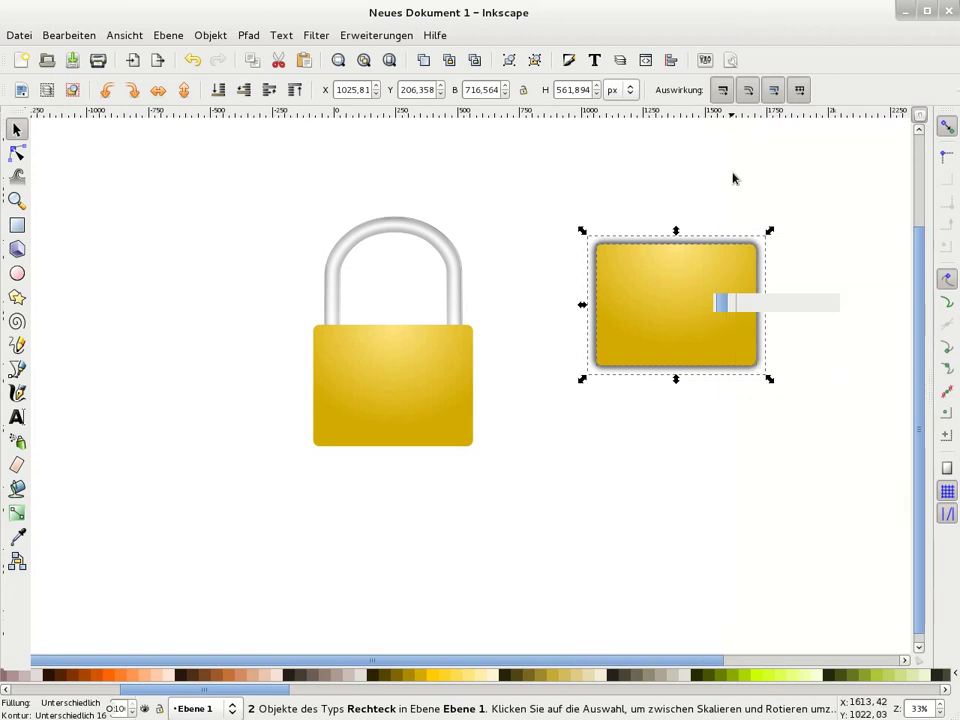
{"action": "key", "text": "Escape"}
Step: Fill the gold copy on the right with white
{"action": "left_click", "coordinate": [681, 280]}
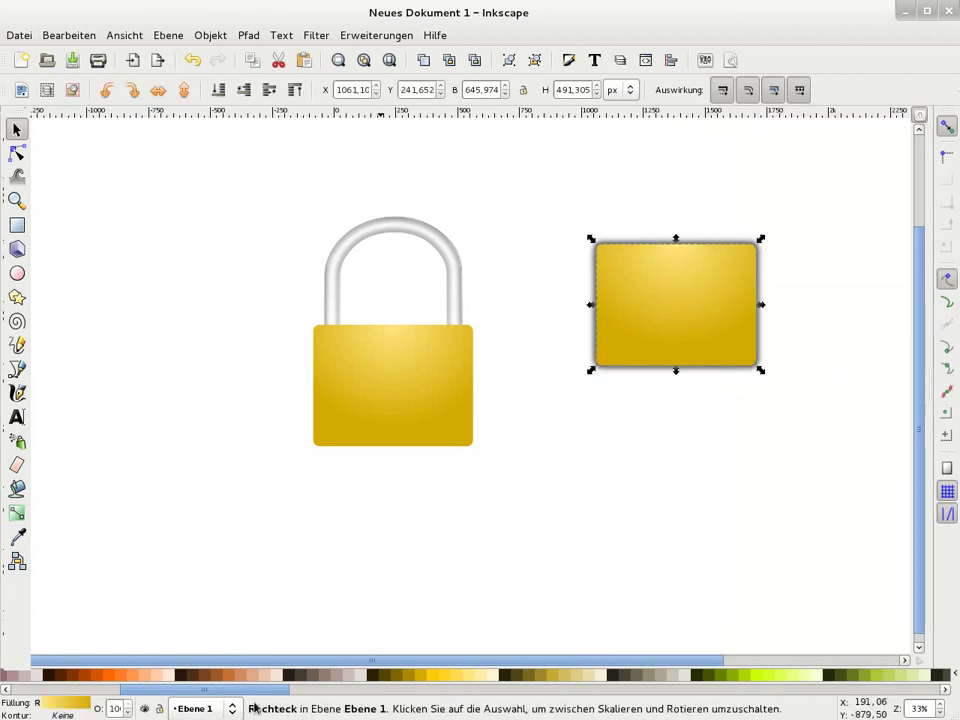
{"action": "scroll", "coordinate": [249, 695], "scroll_direction": "down", "scroll_amount": 2}
{"action": "scroll", "coordinate": [249, 695], "scroll_direction": "up", "scroll_amount": 3}
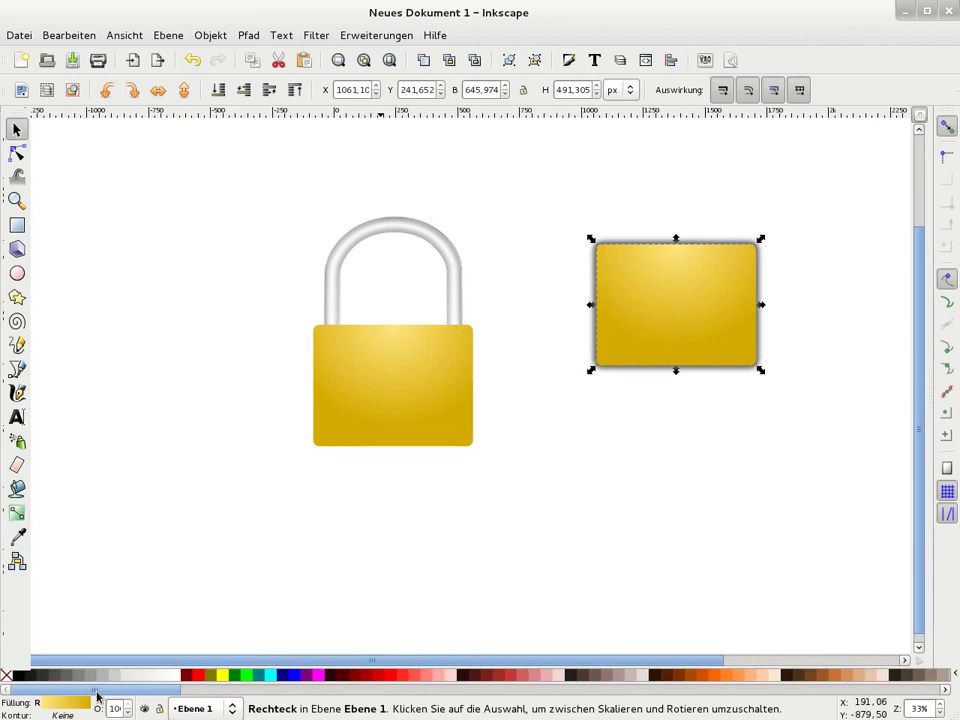
{"action": "left_click", "coordinate": [178, 683]}
Step: Mask the stacked rectangles and position the result exactly over the padlock body
{"action": "mouse_move", "coordinate": [835, 426]}
{"action": "left_mouse_down"}
{"action": "mouse_move", "coordinate": [650, 320]}
{"action": "mouse_move", "coordinate": [557, 210]}
{"action": "left_mouse_up"}
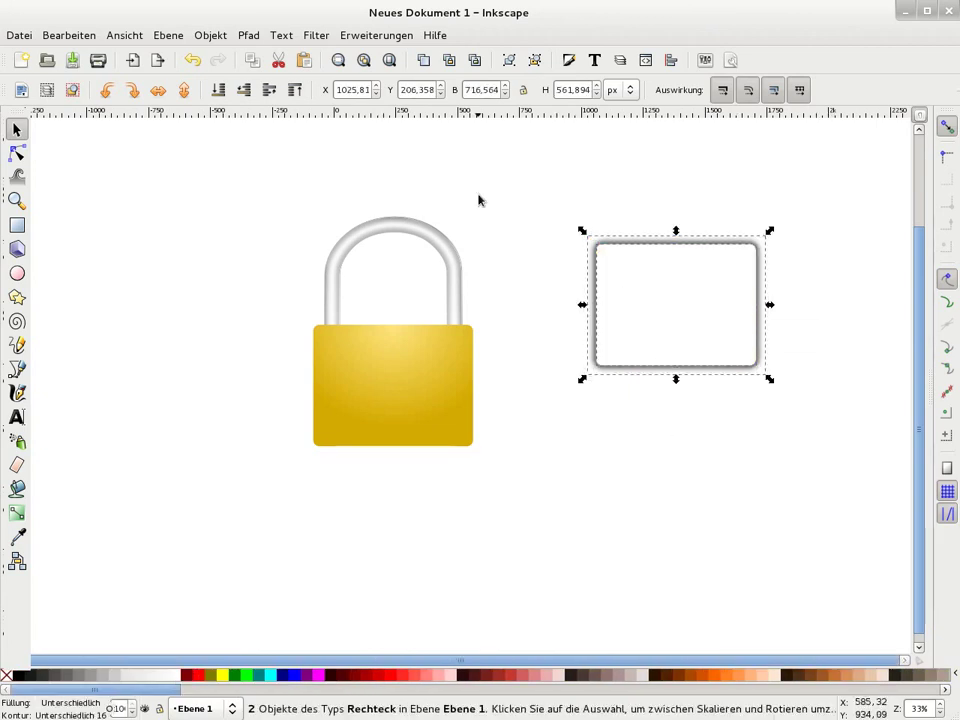
{"action": "left_click", "coordinate": [209, 36]}
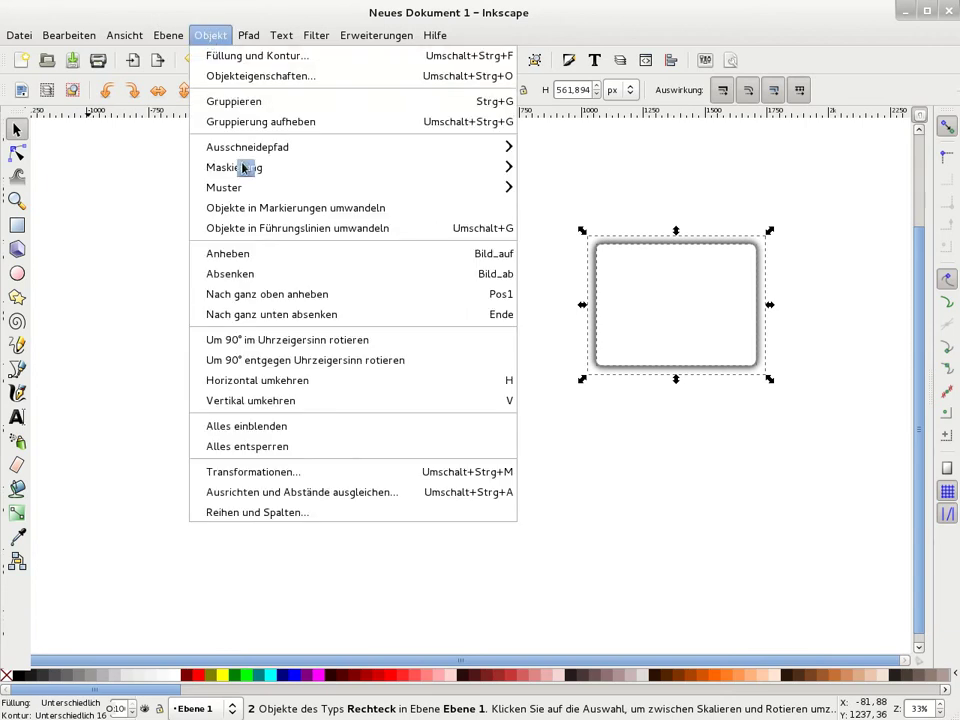
{"action": "left_click", "coordinate": [545, 166]}
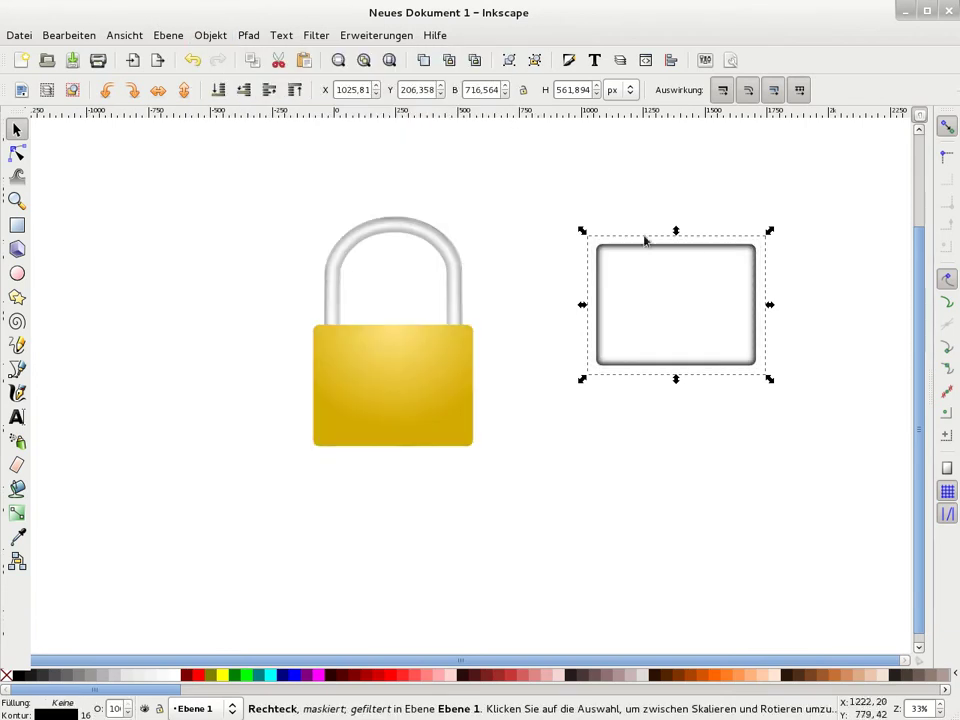
{"action": "mouse_move", "coordinate": [697, 255]}
{"action": "left_mouse_down"}
{"action": "mouse_move", "coordinate": [388, 323]}
{"action": "mouse_move", "coordinate": [416, 337]}
{"action": "left_mouse_up"}
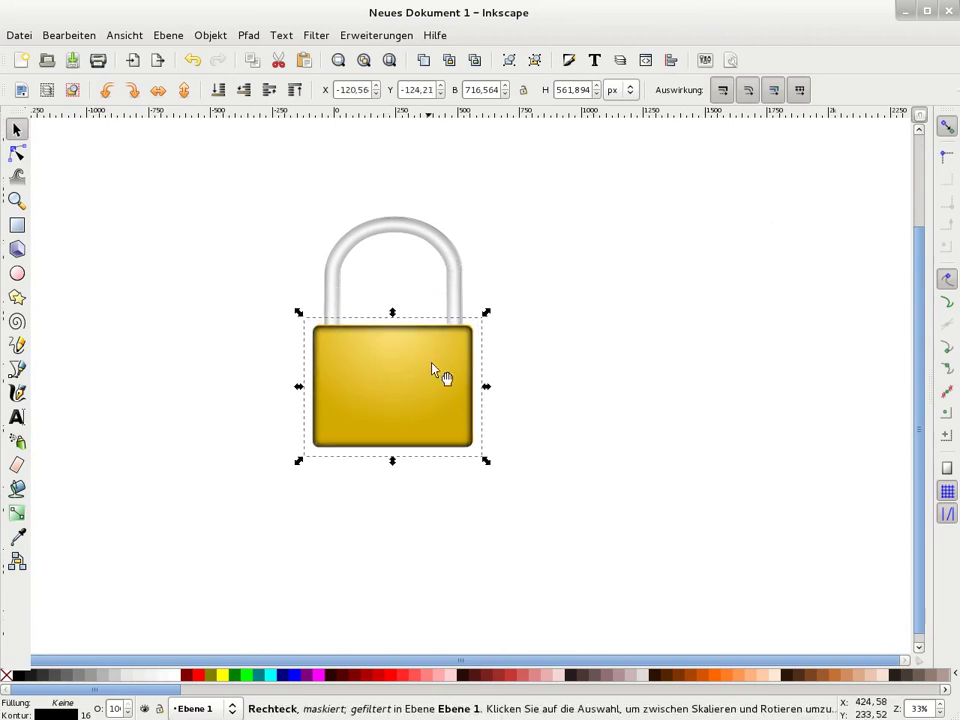
{"action": "key", "text": "Right"}
{"action": "key", "text": "Up"}
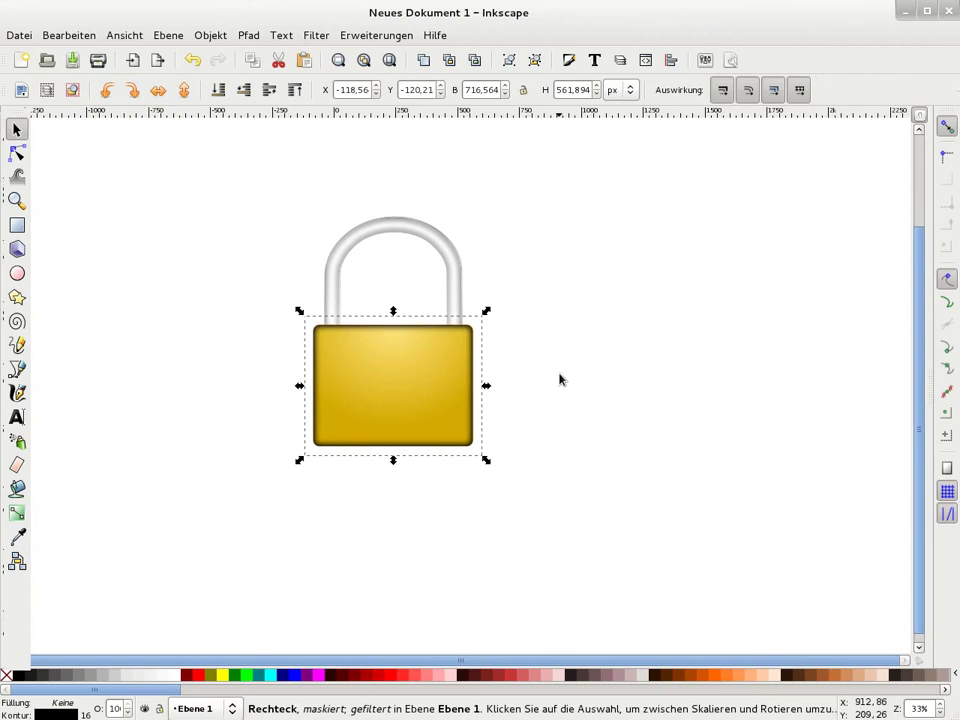
{"action": "left_click", "coordinate": [647, 467]}
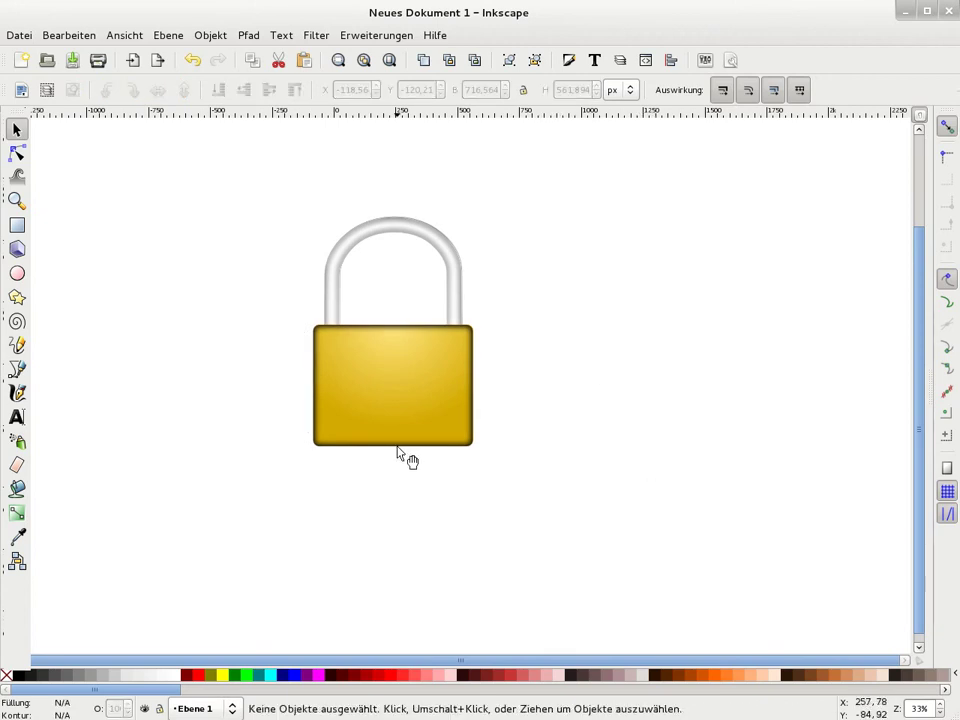
Step: Give the masked rectangle a dark gold #D4AA00 outline
{"action": "left_click", "coordinate": [398, 452]}
{"action": "left_click_drag", "start_coordinate": [122, 691], "coordinate": [203, 697]}
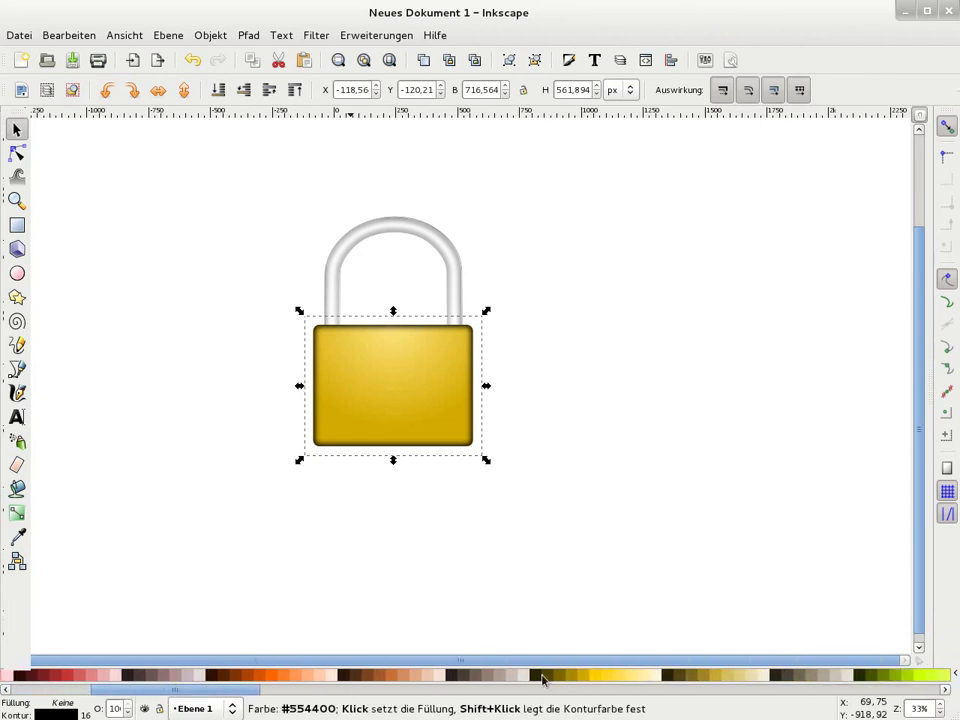
{"action": "key", "text": "shift"}
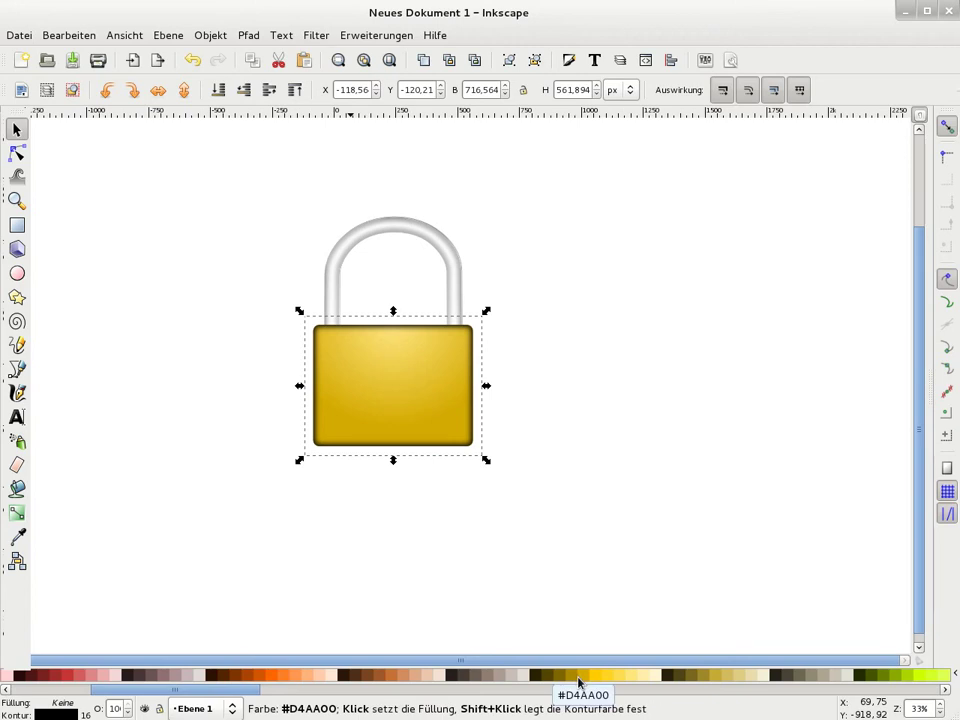
{"action": "left_click", "coordinate": [575, 681], "text": "shift"}
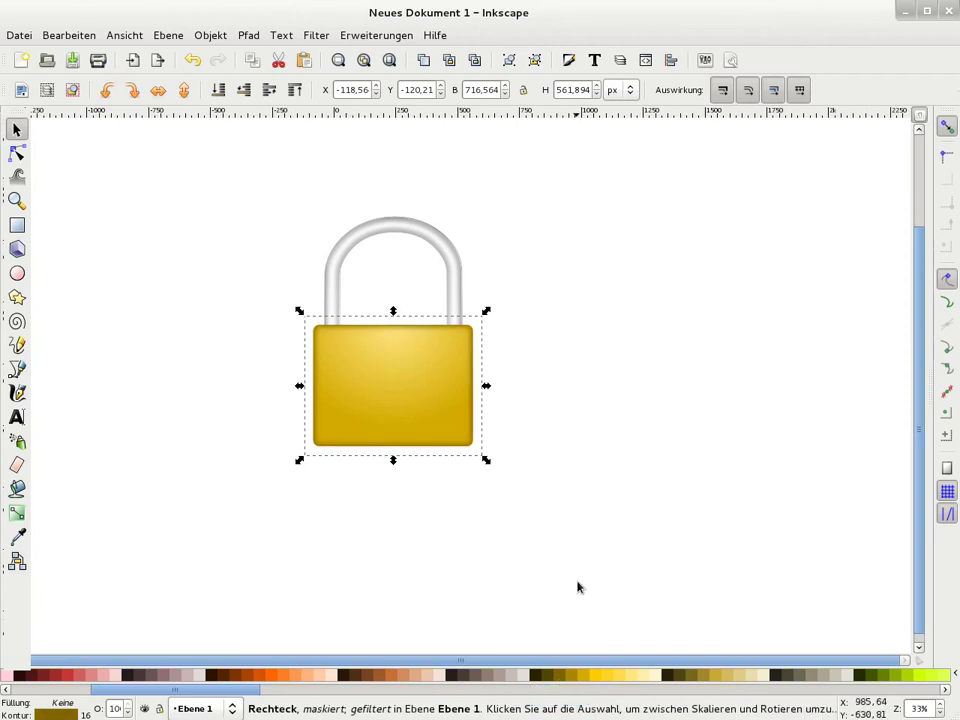
{"action": "left_click", "coordinate": [603, 546]}
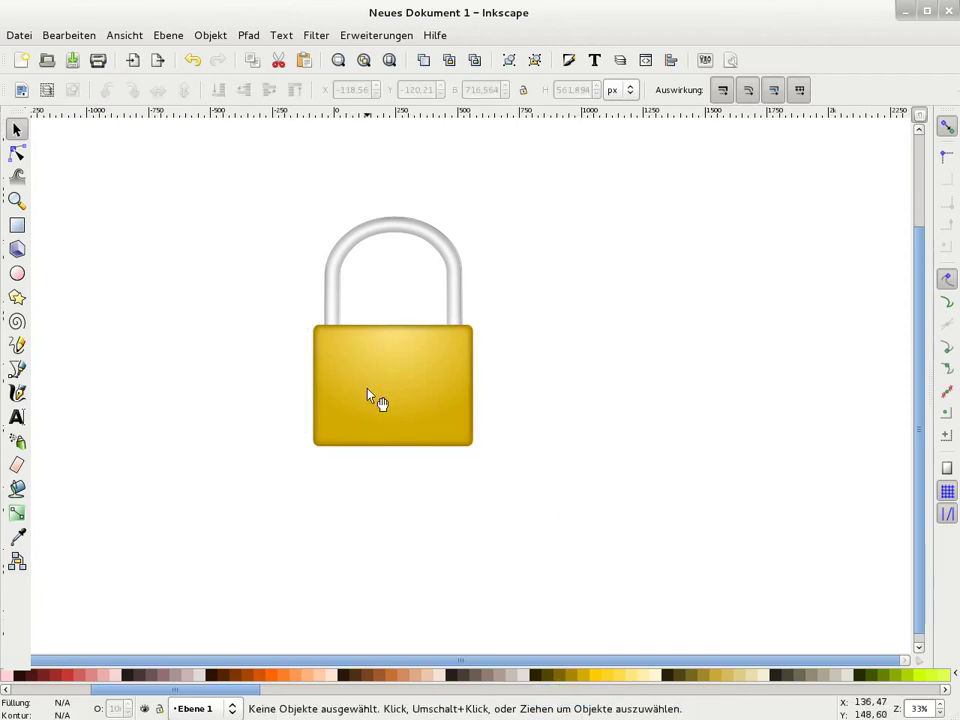
Step: Convert the gold body rectangle into a dynamic offset shape inset by about 15 pt
{"action": "left_click", "coordinate": [368, 395]}
{"action": "key", "text": "ctrl"}
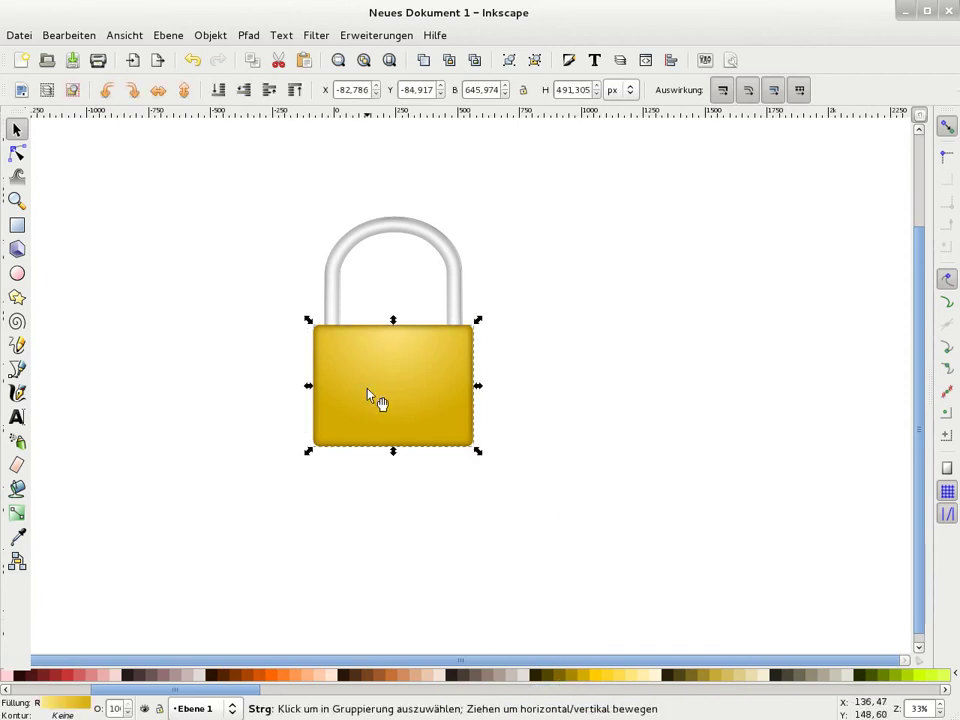
{"action": "left_click", "coordinate": [368, 395], "text": "ctrl"}
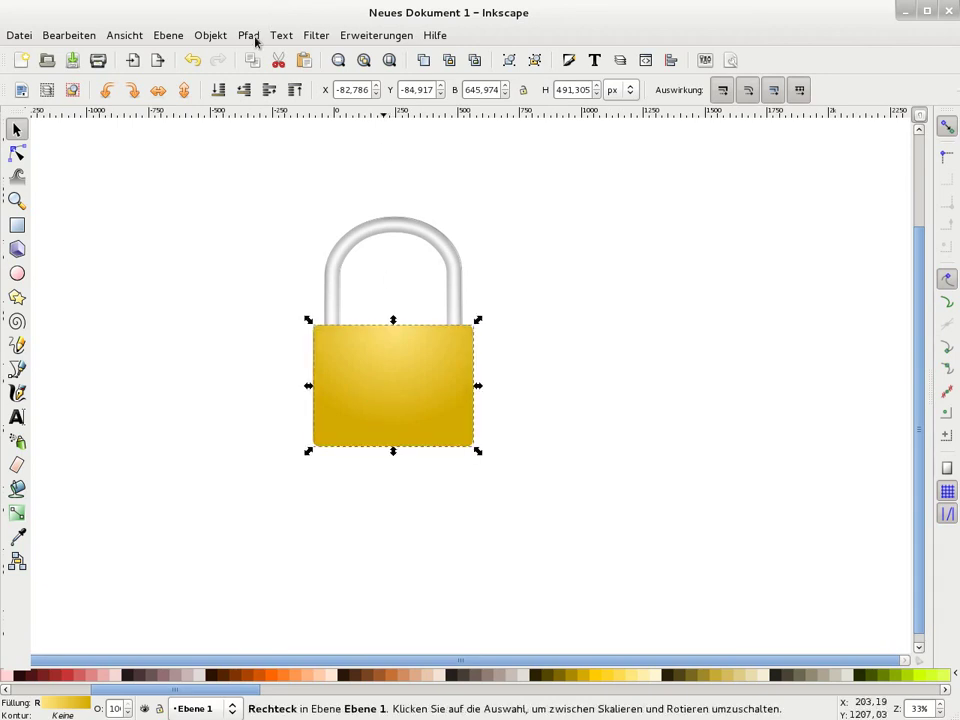
{"action": "left_click", "coordinate": [249, 36]}
{"action": "left_click", "coordinate": [301, 337]}
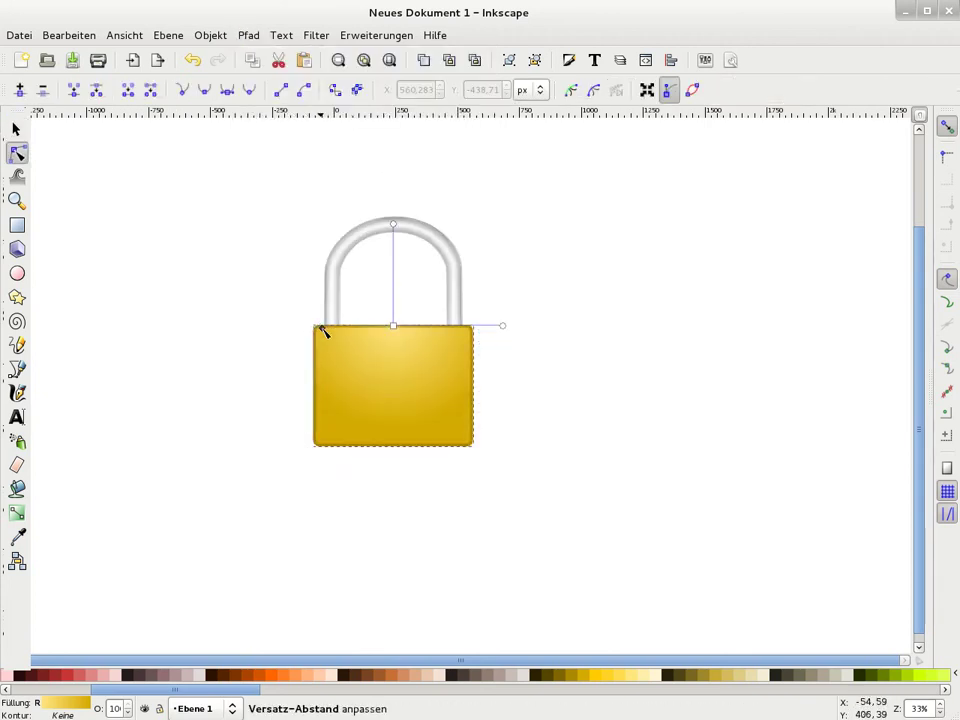
{"action": "left_click", "coordinate": [176, 381]}
{"action": "left_click", "coordinate": [16, 130]}
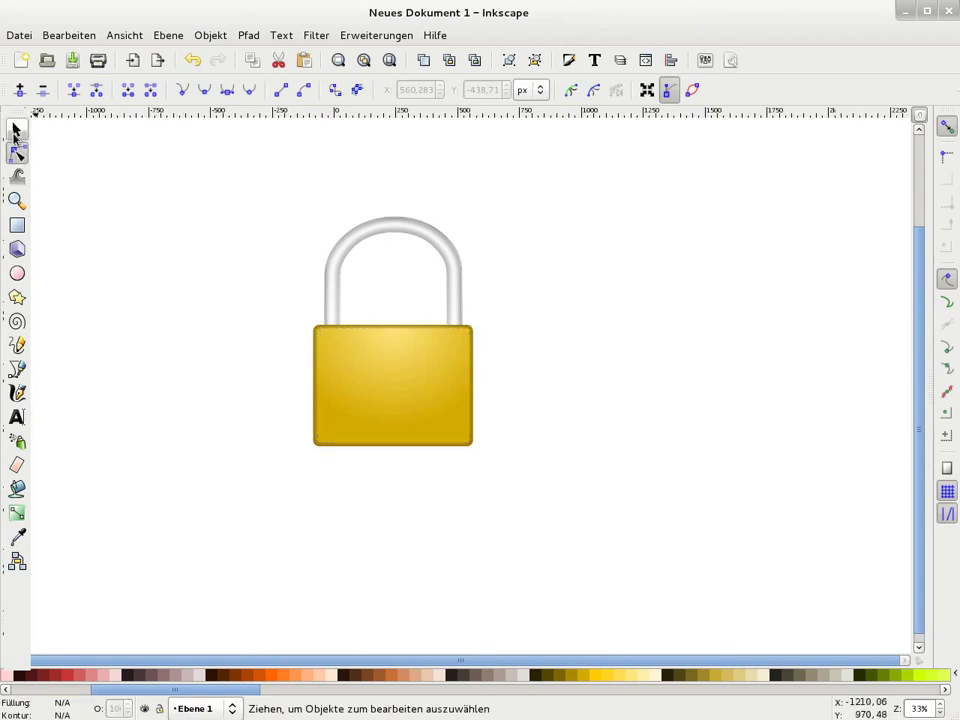
{"action": "left_click", "coordinate": [386, 407]}
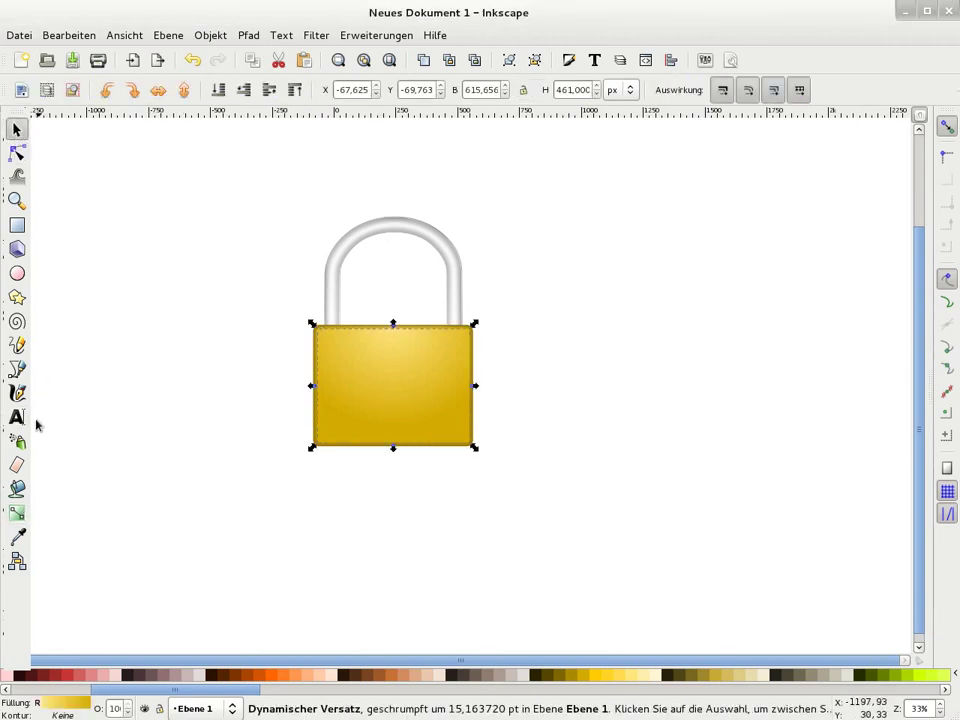
{"action": "key", "text": "g"}
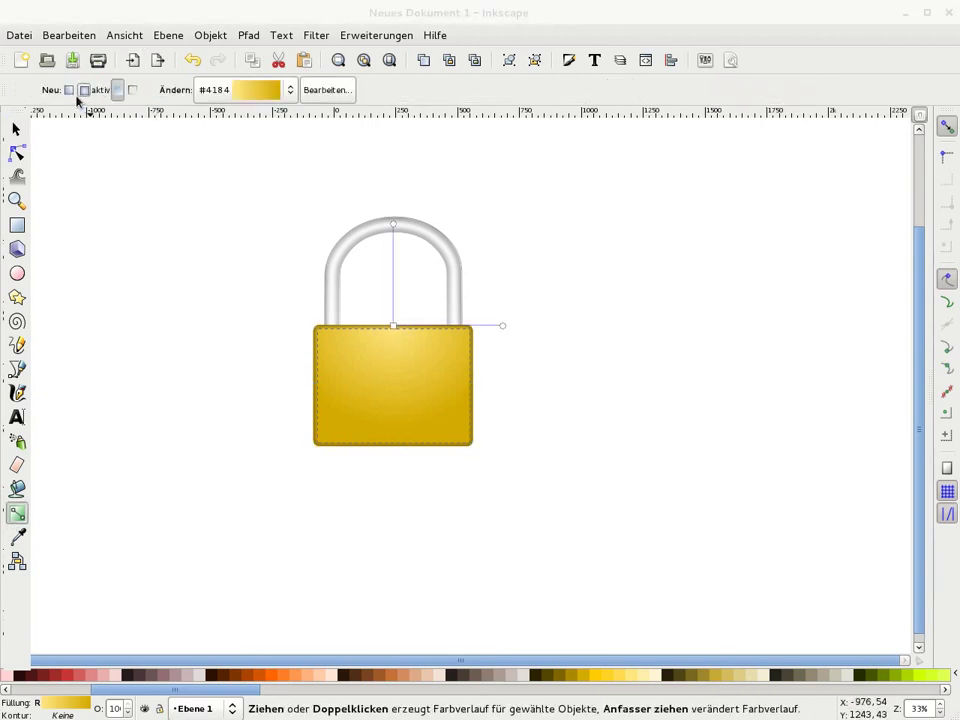
Step: Add a horizontal linear gradient to the body with an extra middle stop
{"action": "double_click", "coordinate": [362, 406]}
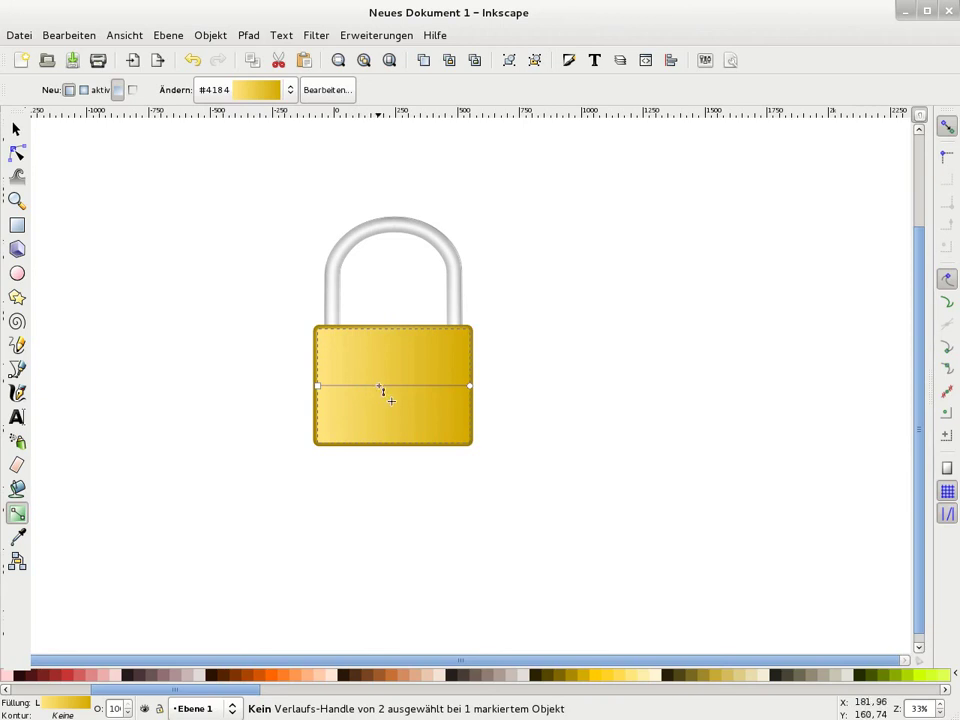
{"action": "double_click", "coordinate": [380, 386]}
{"action": "double_click", "coordinate": [380, 386]}
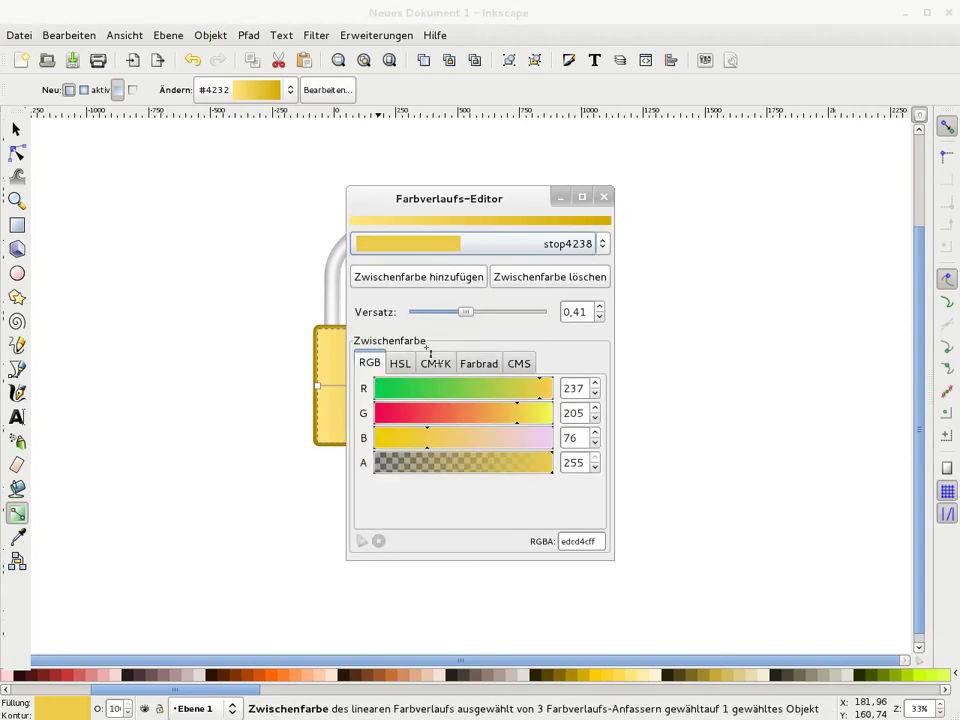
{"action": "left_click", "coordinate": [603, 197]}
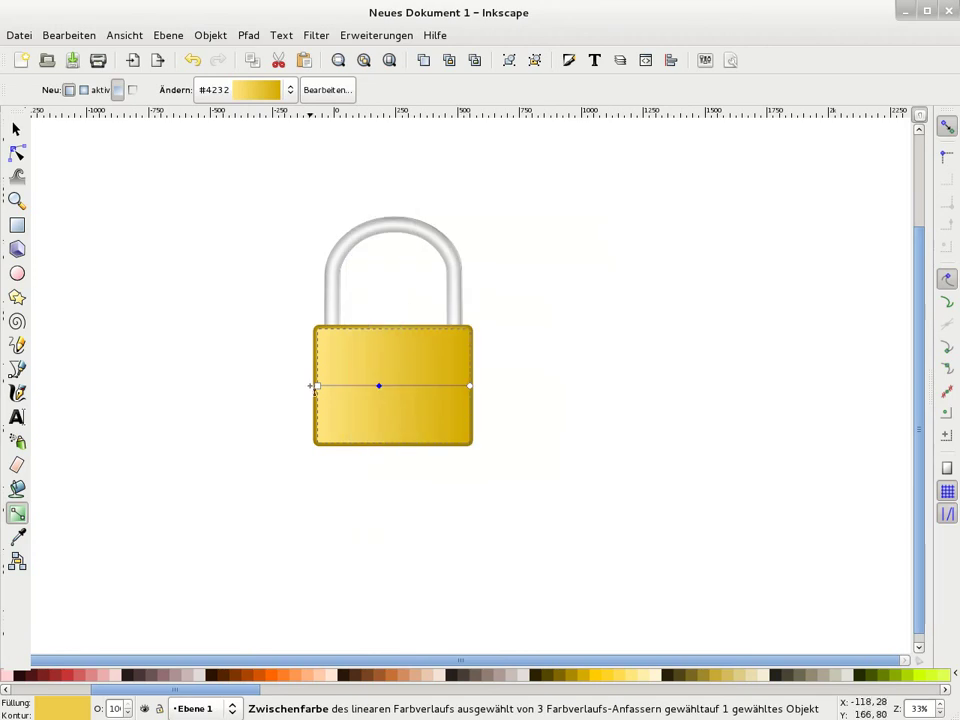
Step: Colour both gradient end stops #FFCC00 and the middle stop #FFE680
{"action": "left_click", "coordinate": [320, 388]}
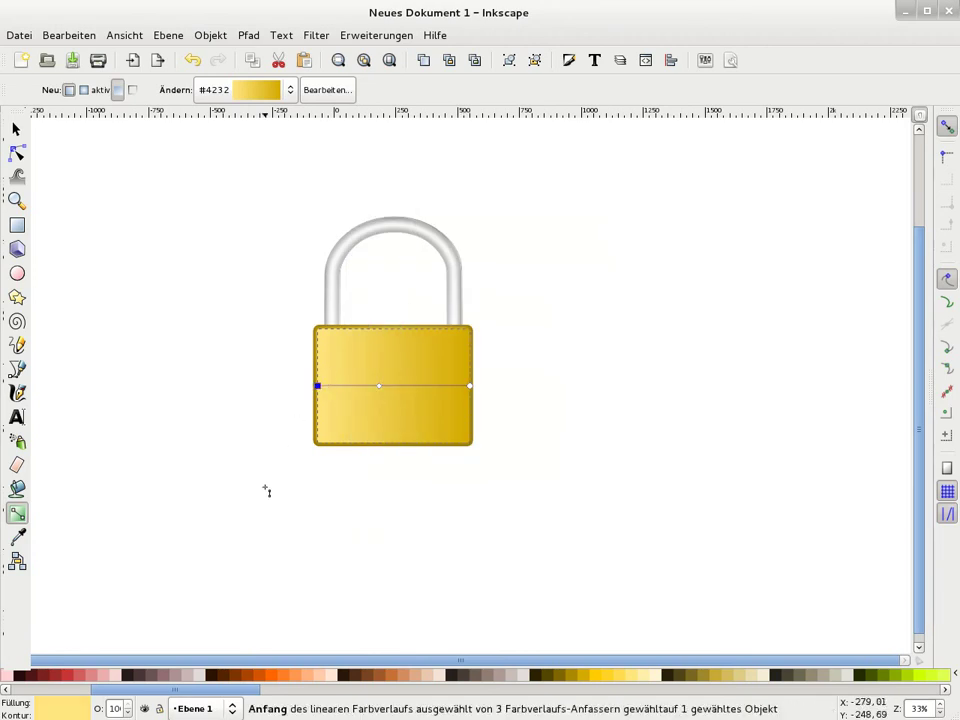
{"action": "left_click", "coordinate": [597, 683]}
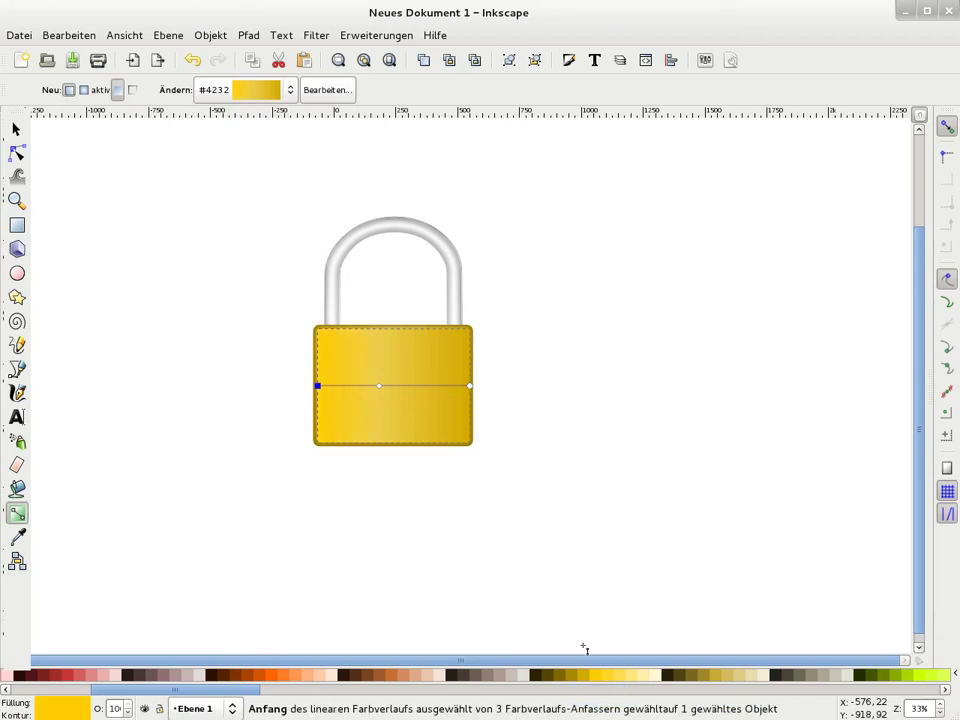
{"action": "left_click", "coordinate": [471, 386]}
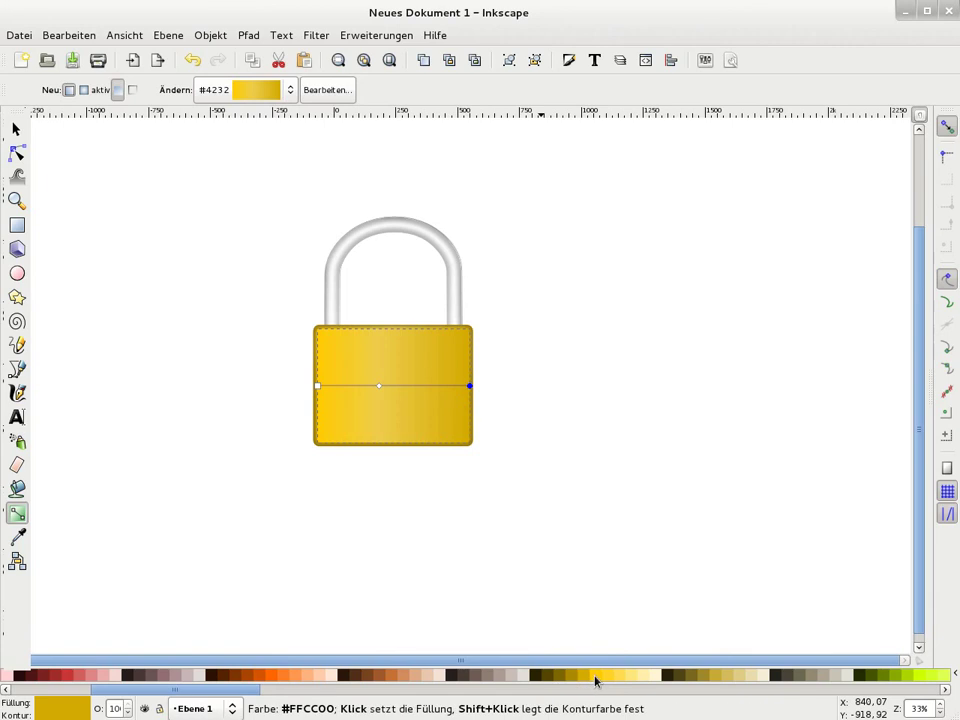
{"action": "left_click", "coordinate": [597, 683]}
{"action": "left_click", "coordinate": [379, 385]}
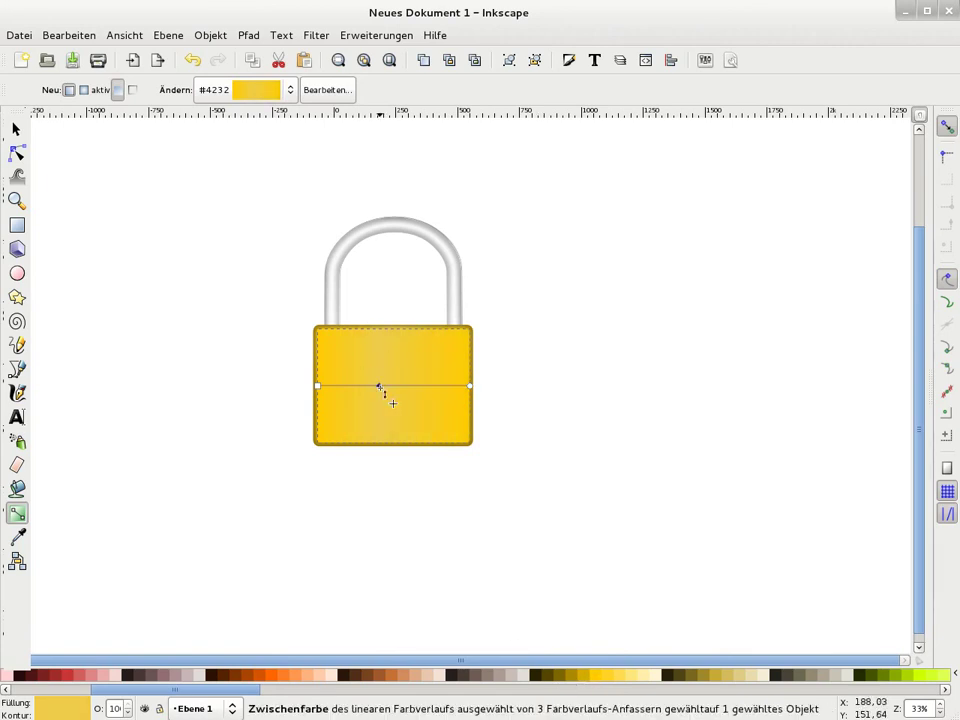
{"action": "left_click", "coordinate": [634, 678]}
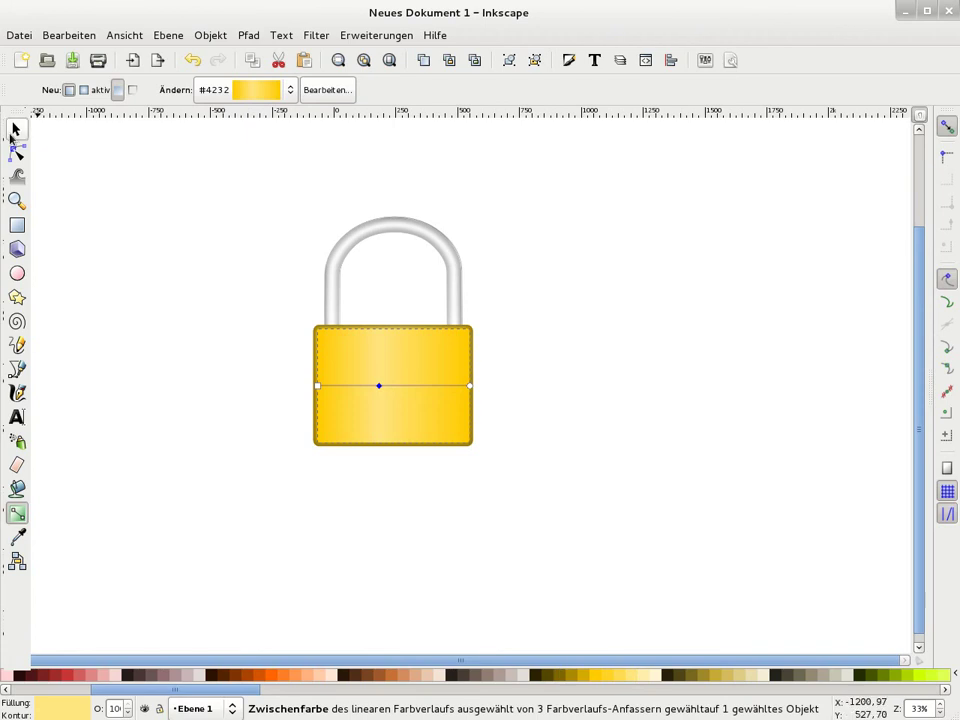
Step: Reselect the padlock body and check its gradient's middle stop
{"action": "double_click", "coordinate": [16, 130]}
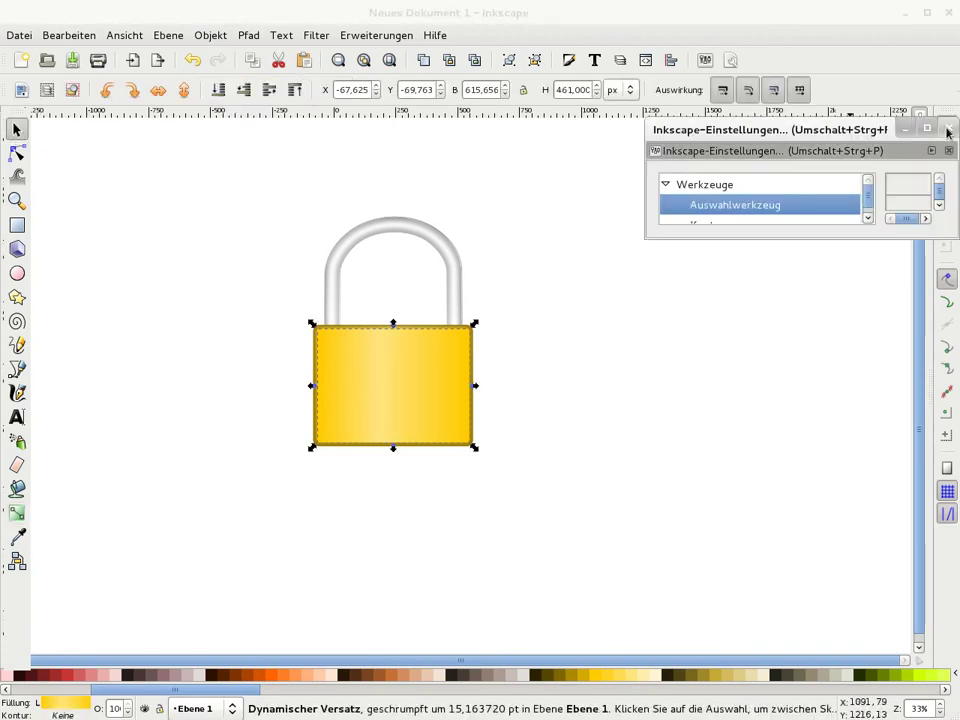
{"action": "left_click", "coordinate": [948, 129]}
{"action": "left_click", "coordinate": [143, 285]}
{"action": "left_click", "coordinate": [360, 392]}
{"action": "left_click", "coordinate": [17, 514]}
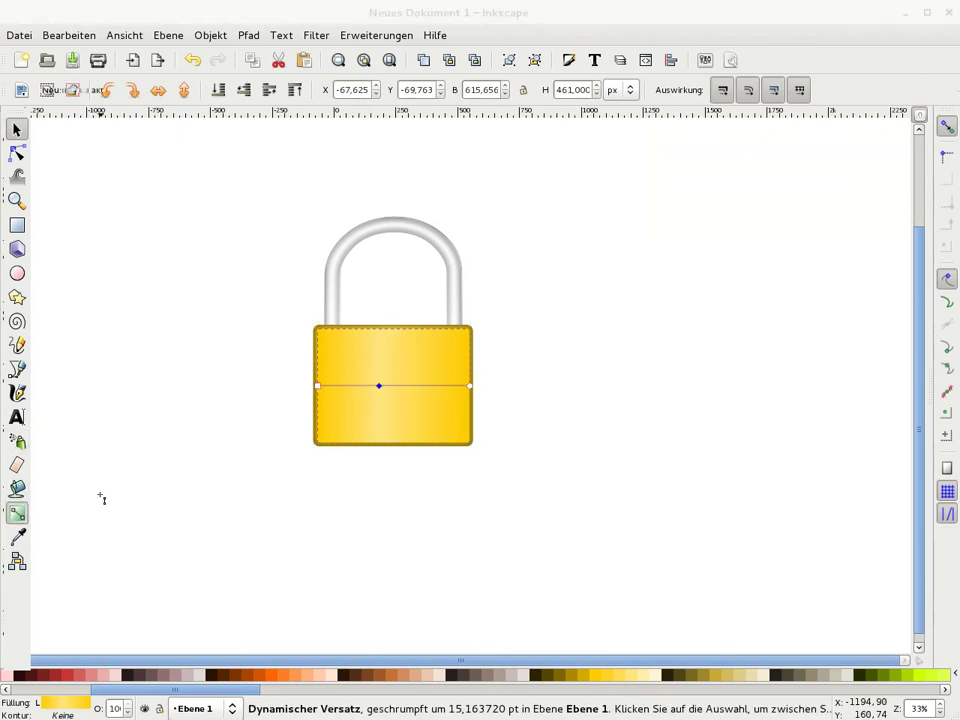
{"action": "left_click", "coordinate": [379, 386]}
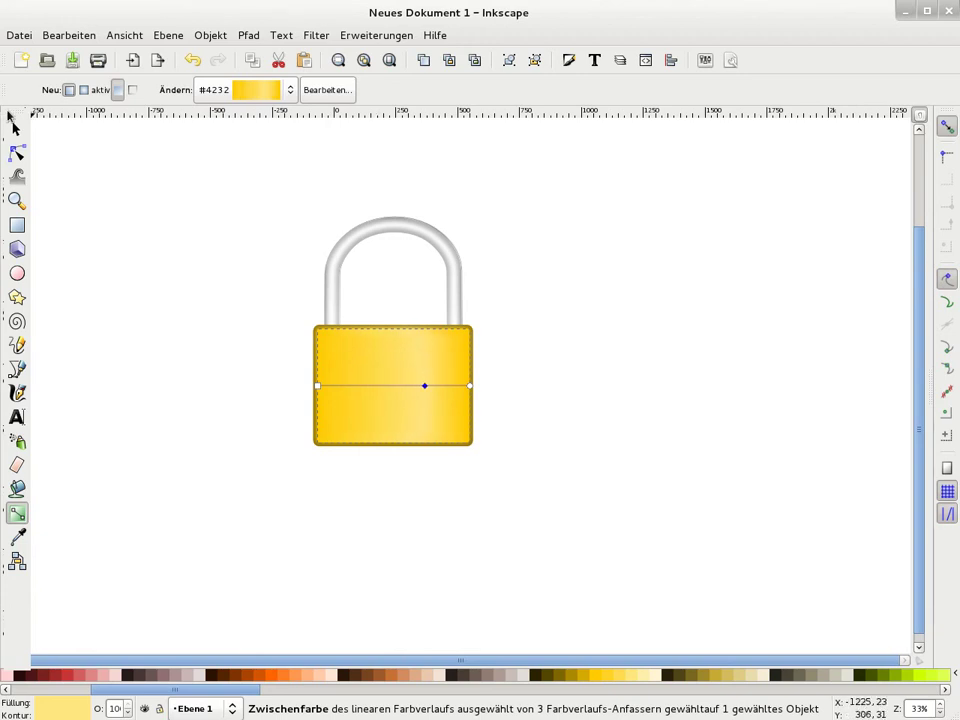
{"action": "left_click", "coordinate": [16, 129]}
{"action": "left_click", "coordinate": [253, 336]}
{"action": "left_click", "coordinate": [382, 390]}
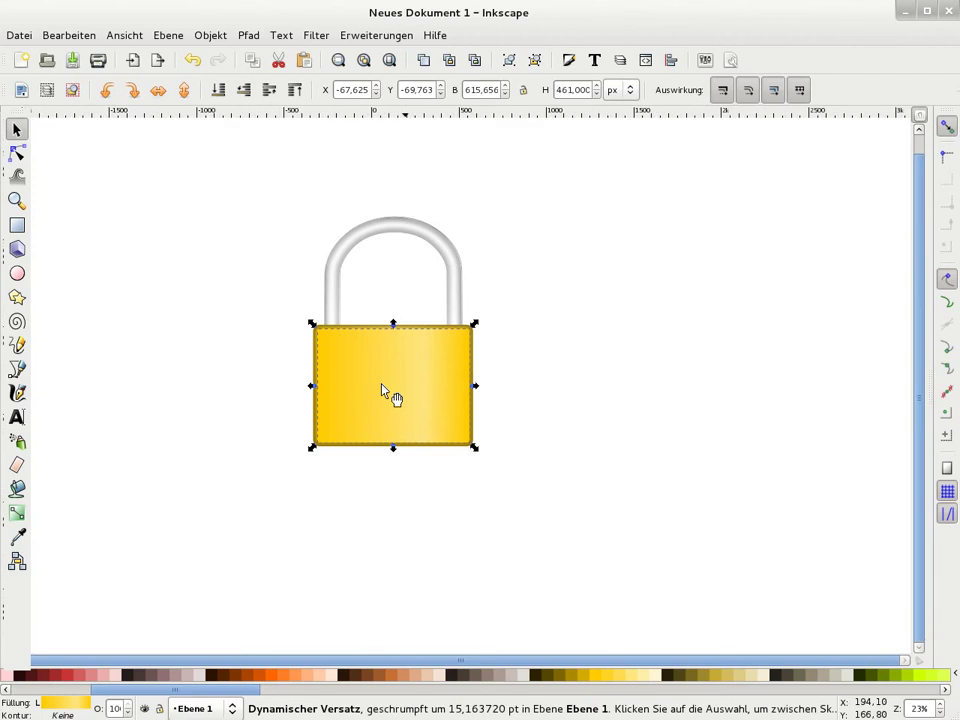
Step: Draw a long horizontal trial calligraphy stroke below the padlock and remove its outline
{"action": "key", "text": "minus"}
{"action": "key", "text": "minus"}
{"action": "key", "text": "minus"}
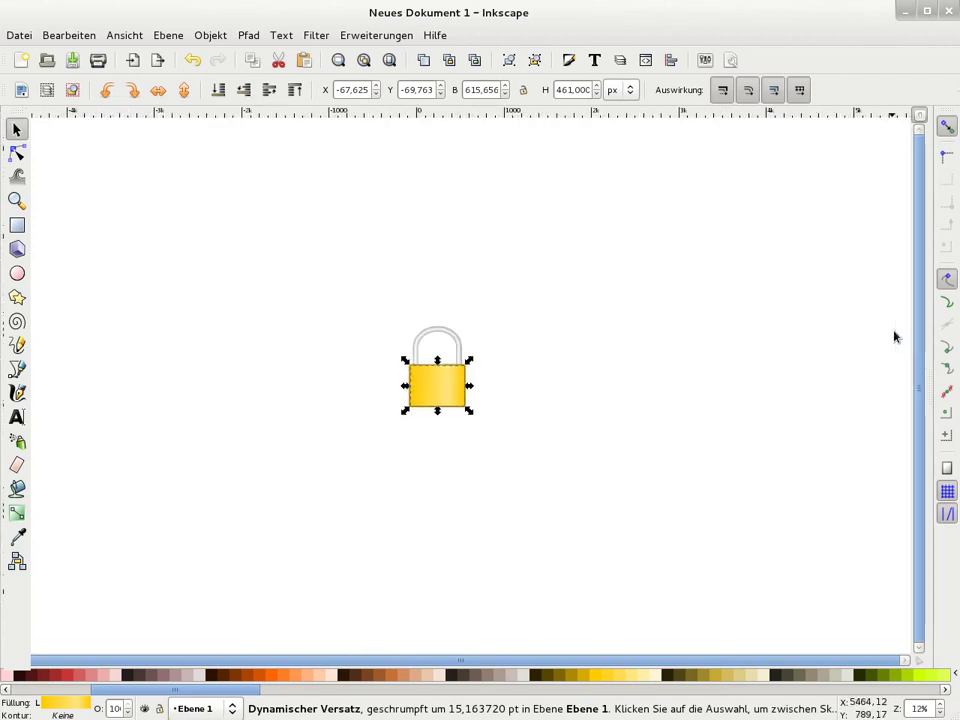
{"action": "key", "text": "minus"}
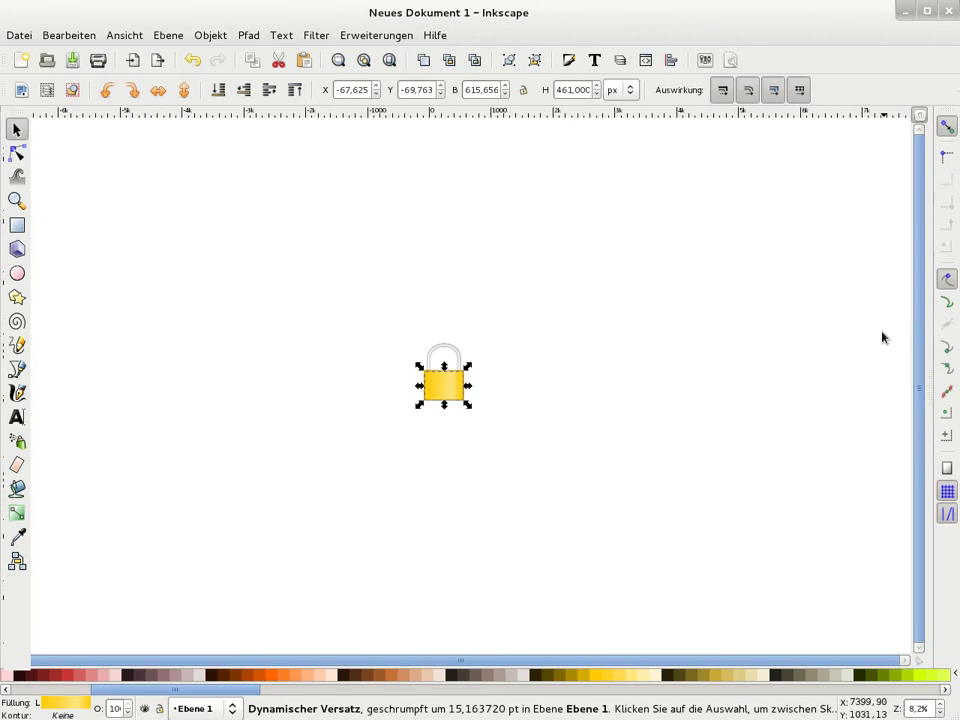
{"action": "key", "text": "minus"}
{"action": "key", "text": "minus"}
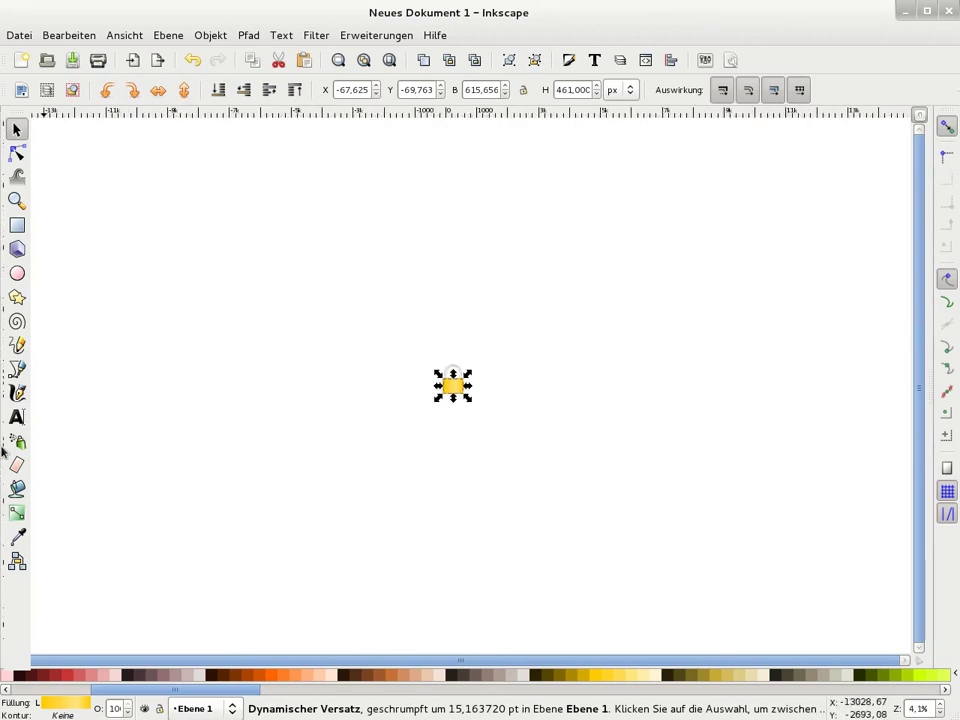
{"action": "left_click", "coordinate": [16, 393]}
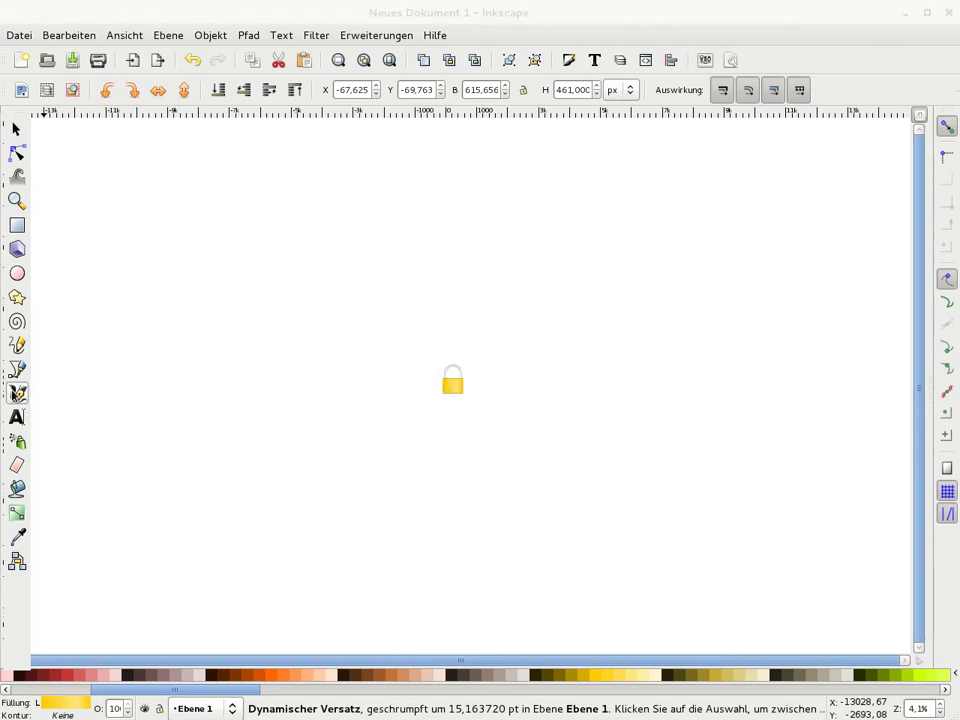
{"action": "mouse_move", "coordinate": [133, 481]}
{"action": "left_mouse_down"}
{"action": "mouse_move", "coordinate": [814, 471]}
{"action": "mouse_move", "coordinate": [779, 473]}
{"action": "left_mouse_up"}
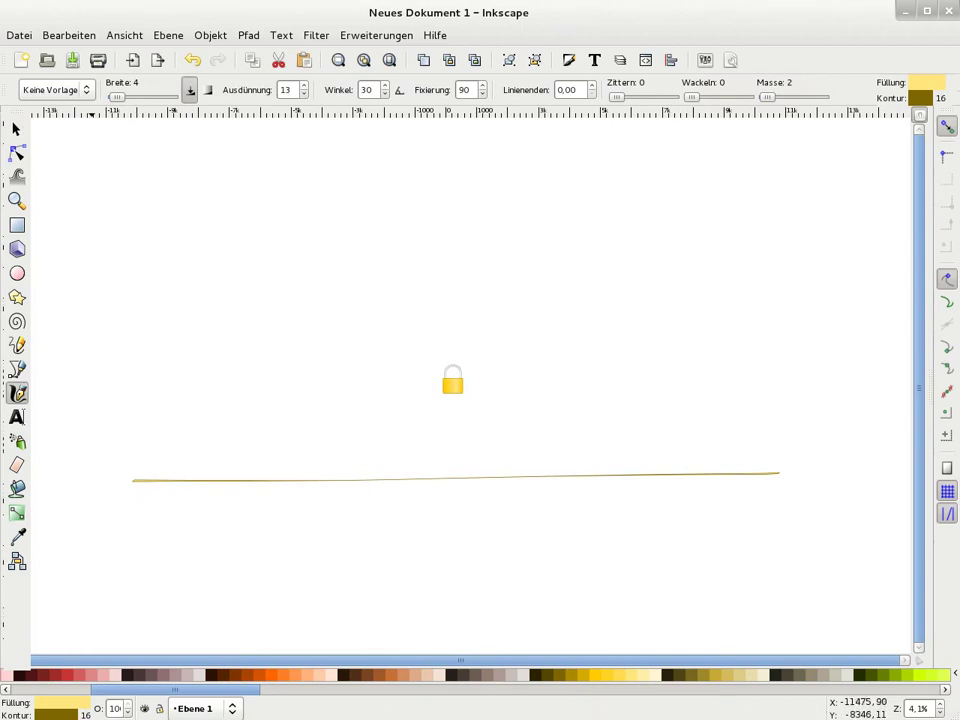
{"action": "left_click", "coordinate": [16, 128]}
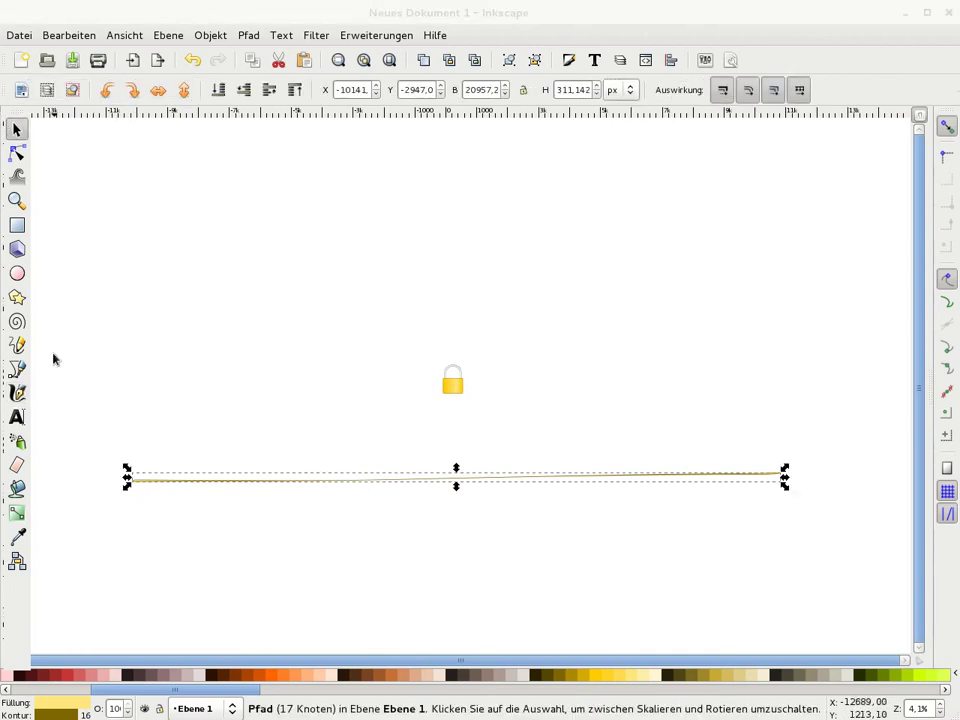
{"action": "right_click", "coordinate": [60, 713]}
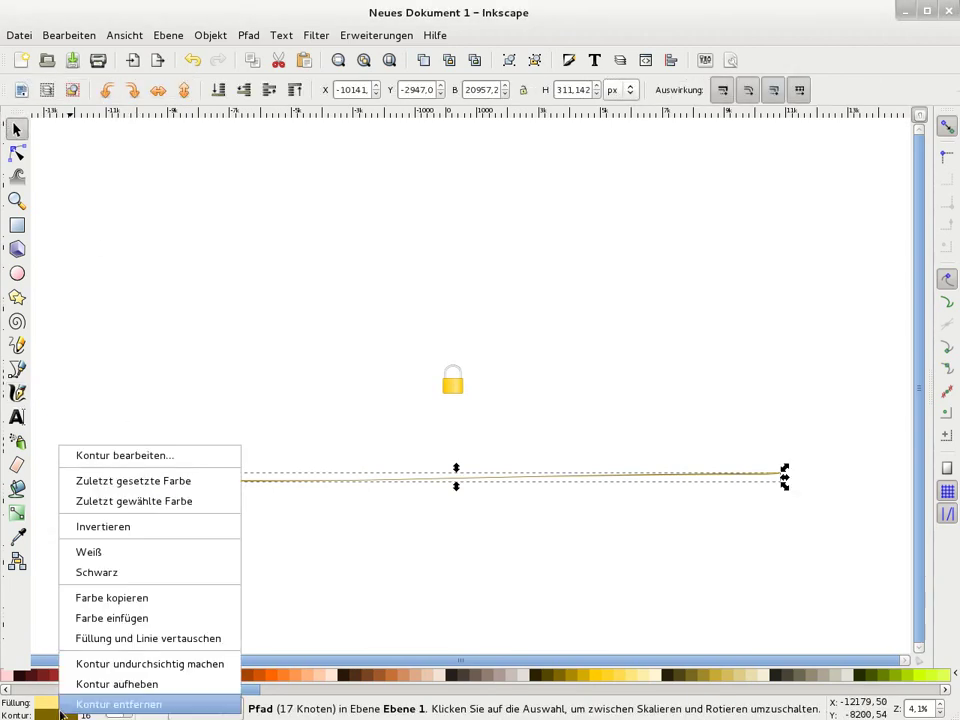
{"action": "left_click", "coordinate": [100, 704]}
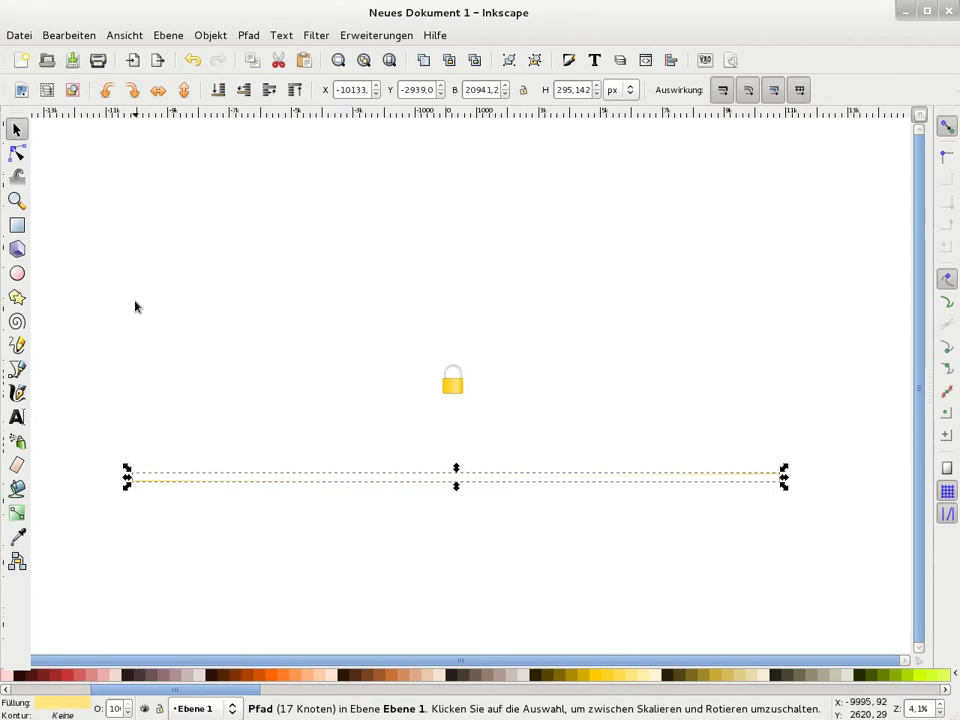
Step: Set the calligraphy width to 9 and draw five long horizontal strokes below the padlock
{"action": "key", "text": "Escape"}
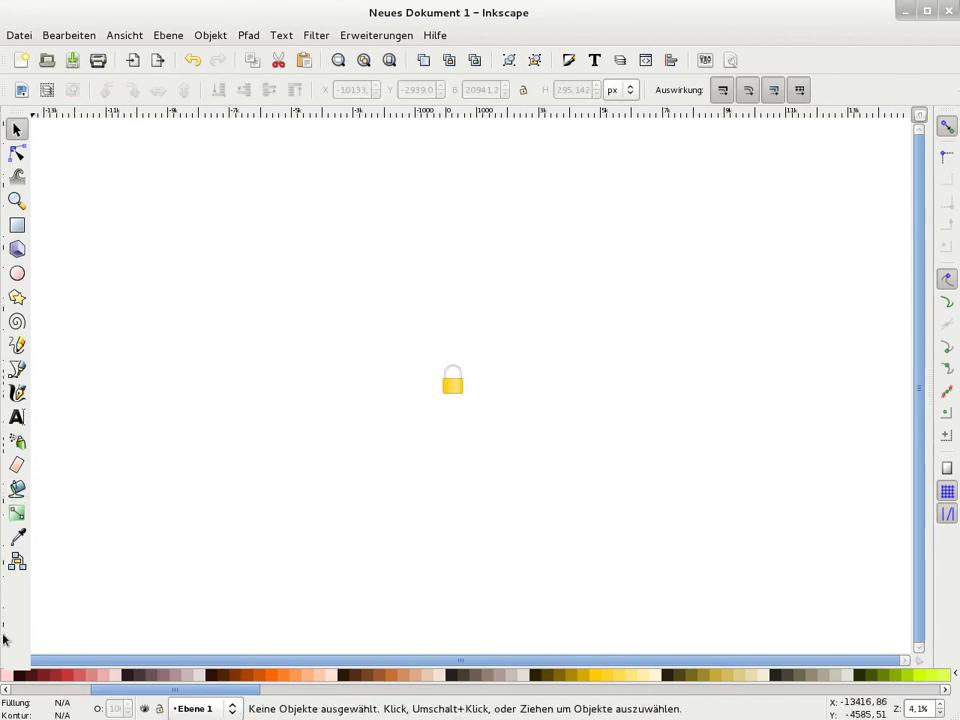
{"action": "left_click", "coordinate": [17, 392]}
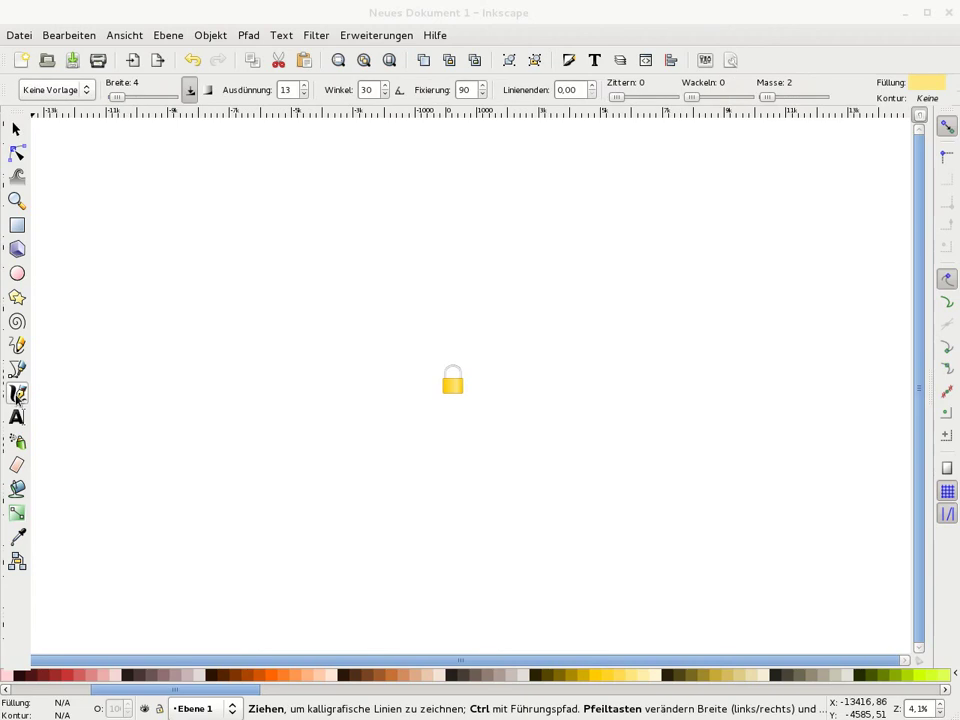
{"action": "left_click_drag", "start_coordinate": [116, 97], "coordinate": [119, 97]}
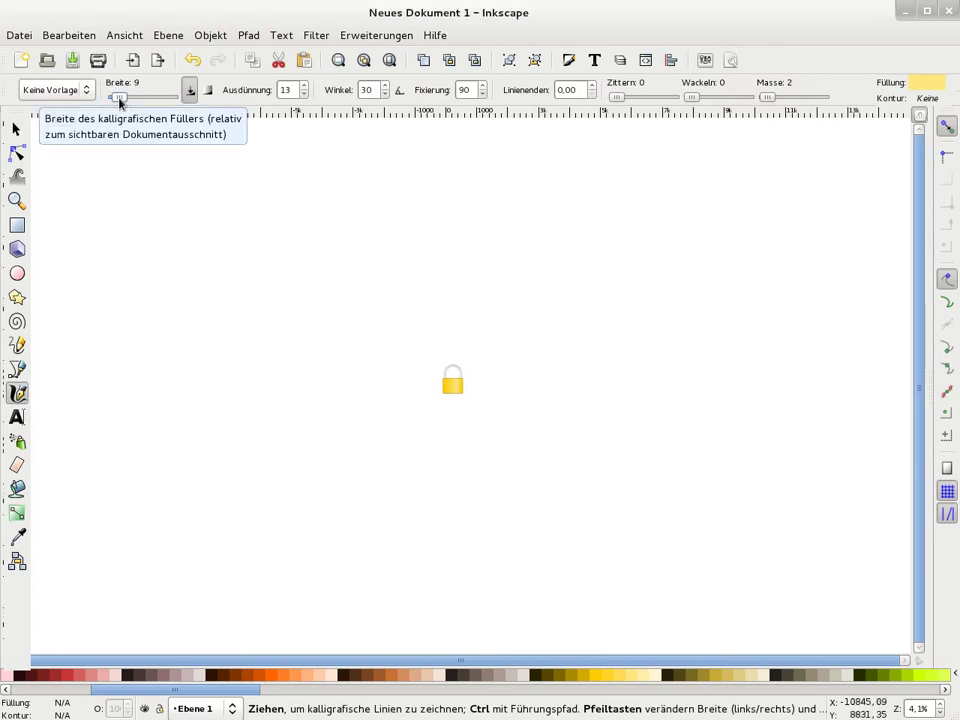
{"action": "left_click_drag", "start_coordinate": [167, 477], "coordinate": [832, 467]}
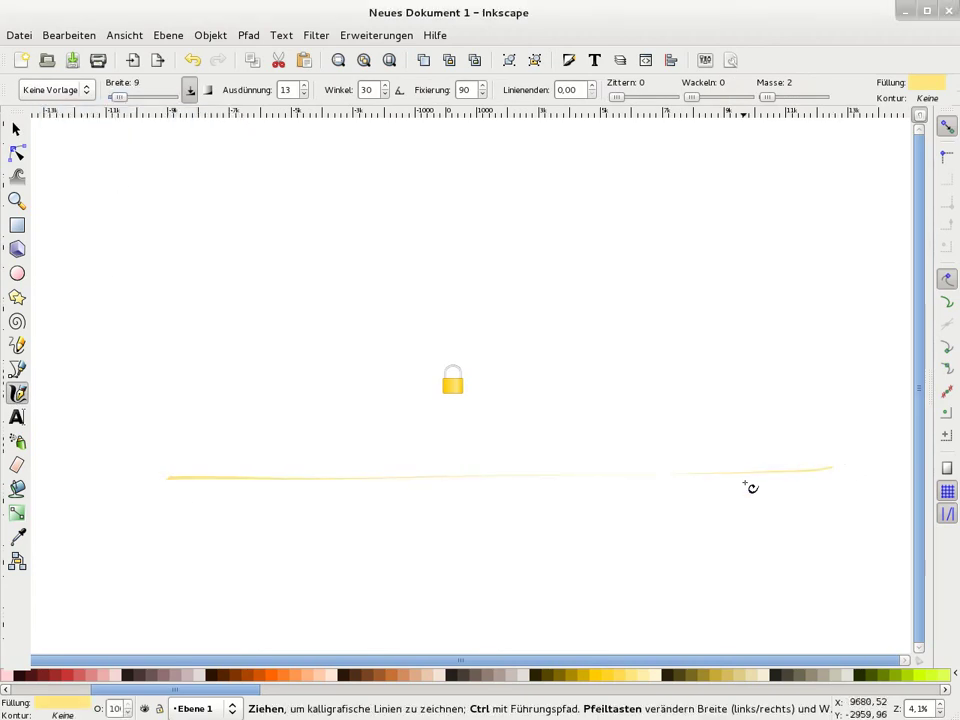
{"action": "left_click_drag", "start_coordinate": [170, 494], "coordinate": [910, 493]}
{"action": "left_click_drag", "start_coordinate": [145, 517], "coordinate": [910, 516]}
{"action": "left_click_drag", "start_coordinate": [145, 538], "coordinate": [905, 537]}
{"action": "left_click_drag", "start_coordinate": [120, 559], "coordinate": [905, 557]}
Step: Rearrange the strokes into a tighter horizontal stack
{"action": "left_click", "coordinate": [16, 129]}
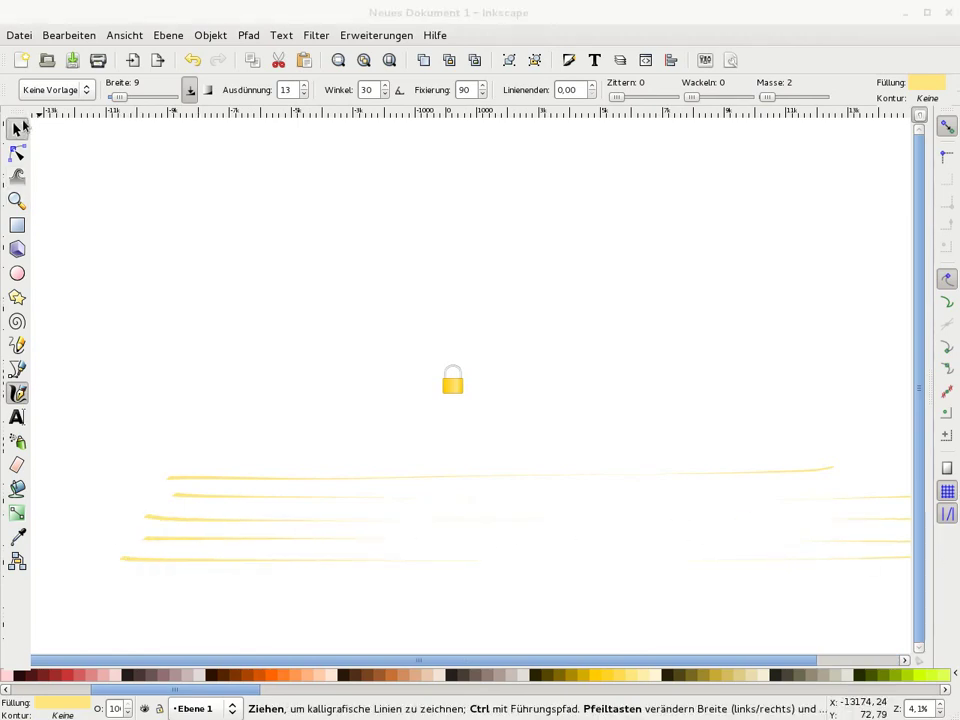
{"action": "key", "text": "Up"}
{"action": "key", "text": "Up"}
{"action": "key", "text": "Up"}
{"action": "key", "text": "Up"}
{"action": "key", "text": "Up"}
{"action": "key", "text": "Up"}
{"action": "key", "text": "Up"}
{"action": "key", "text": "Up"}
{"action": "key", "text": "Up"}
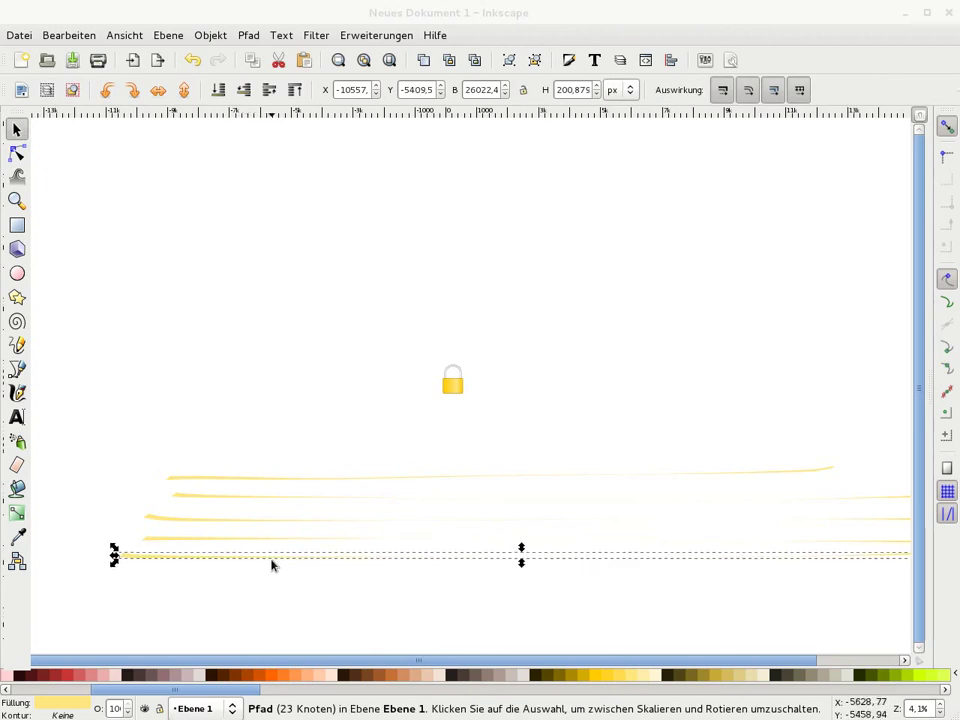
{"action": "mouse_move", "coordinate": [272, 567]}
{"action": "left_mouse_down"}
{"action": "mouse_move", "coordinate": [295, 533]}
{"action": "mouse_move", "coordinate": [302, 546]}
{"action": "left_mouse_up"}
{"action": "mouse_move", "coordinate": [298, 497]}
{"action": "left_mouse_down"}
{"action": "mouse_move", "coordinate": [299, 513]}
{"action": "mouse_move", "coordinate": [320, 526]}
{"action": "left_mouse_up"}
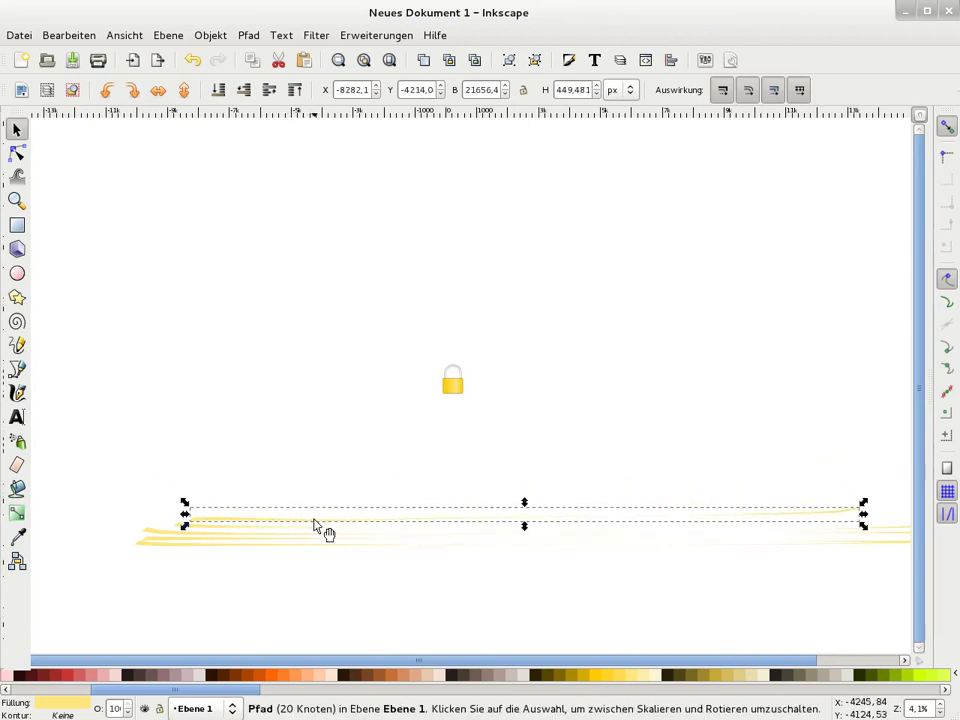
{"action": "key", "text": "minus"}
{"action": "key", "text": "minus"}
{"action": "mouse_move", "coordinate": [724, 529]}
{"action": "left_mouse_down"}
{"action": "mouse_move", "coordinate": [720, 486]}
{"action": "mouse_move", "coordinate": [238, 422]}
{"action": "mouse_move", "coordinate": [483, 509]}
{"action": "mouse_move", "coordinate": [761, 551]}
{"action": "left_mouse_up"}
{"action": "left_click", "coordinate": [234, 422]}
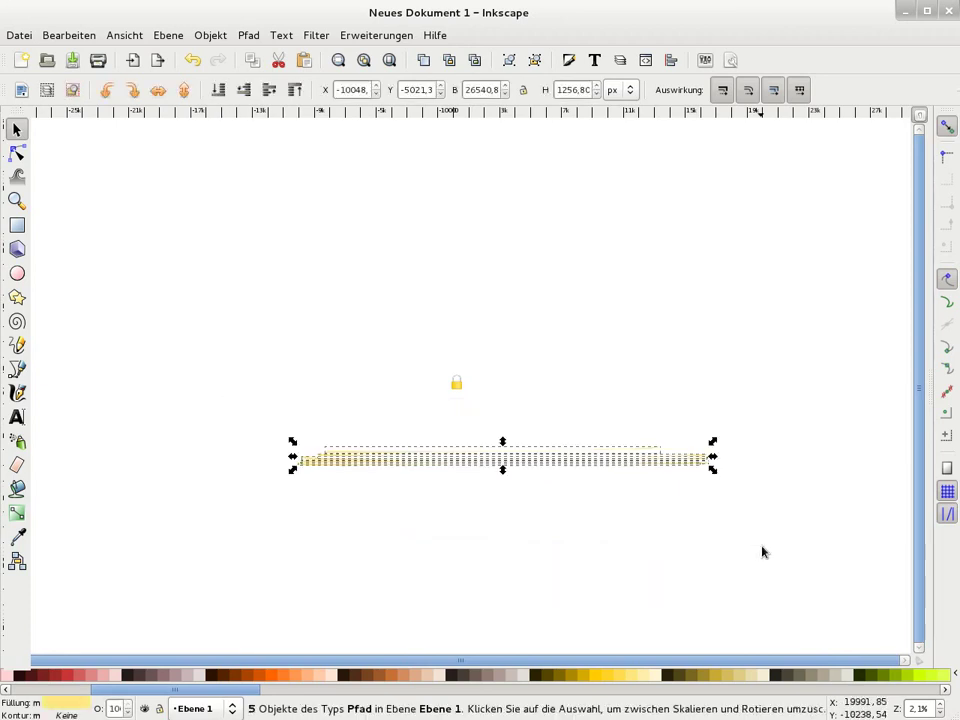
Step: Select the five stroke paths and combine them into one path with Ctrl+K
{"action": "key", "text": "ctrl+k"}
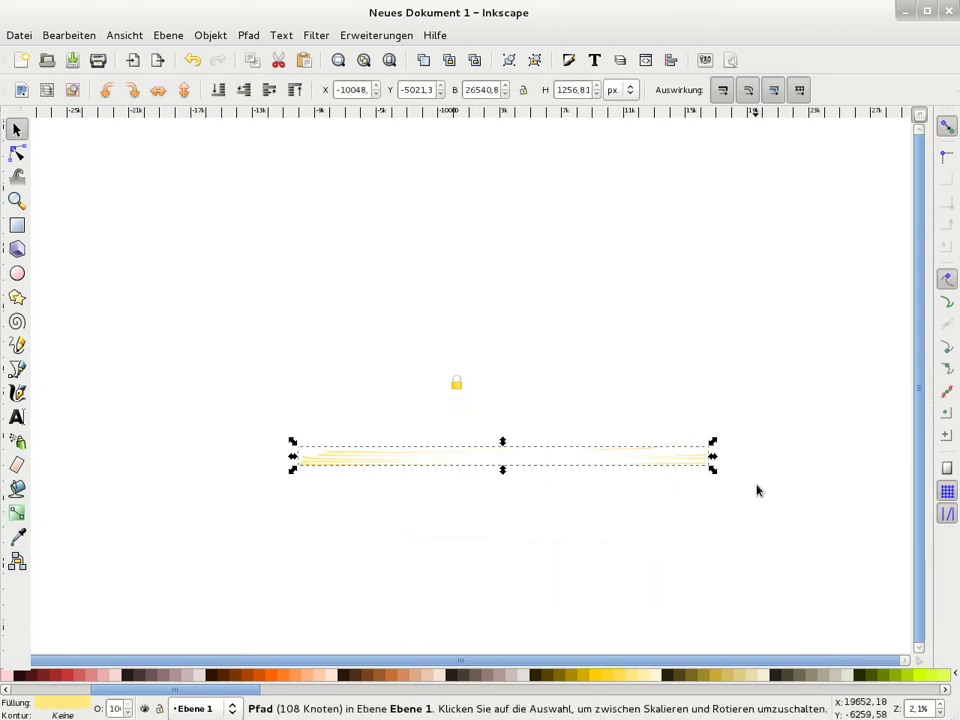
{"action": "key", "text": "plus"}
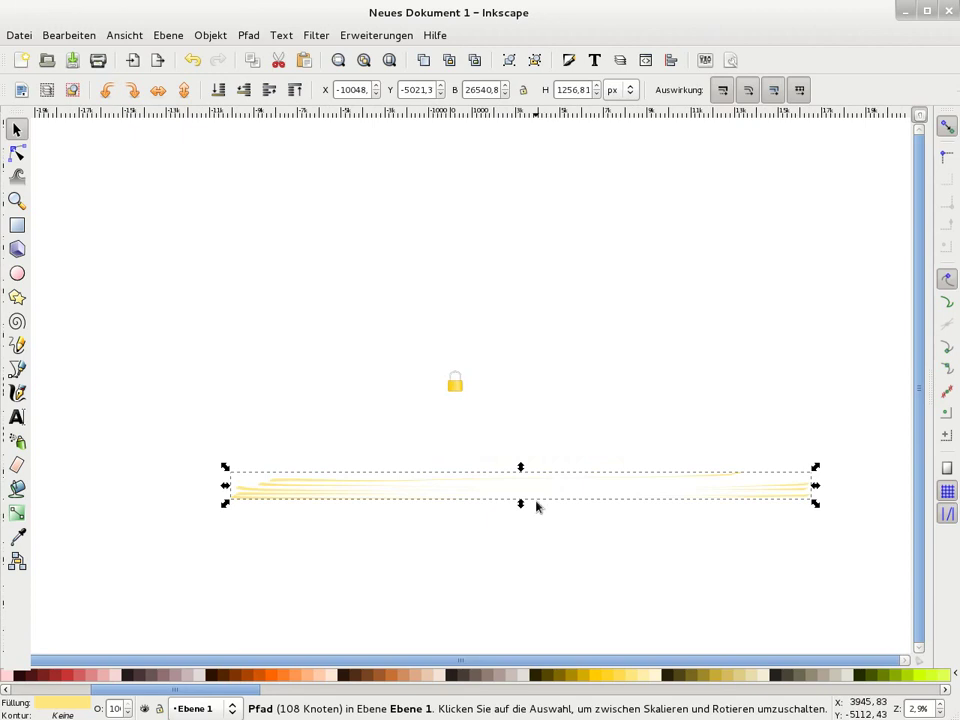
{"action": "key", "text": "plus"}
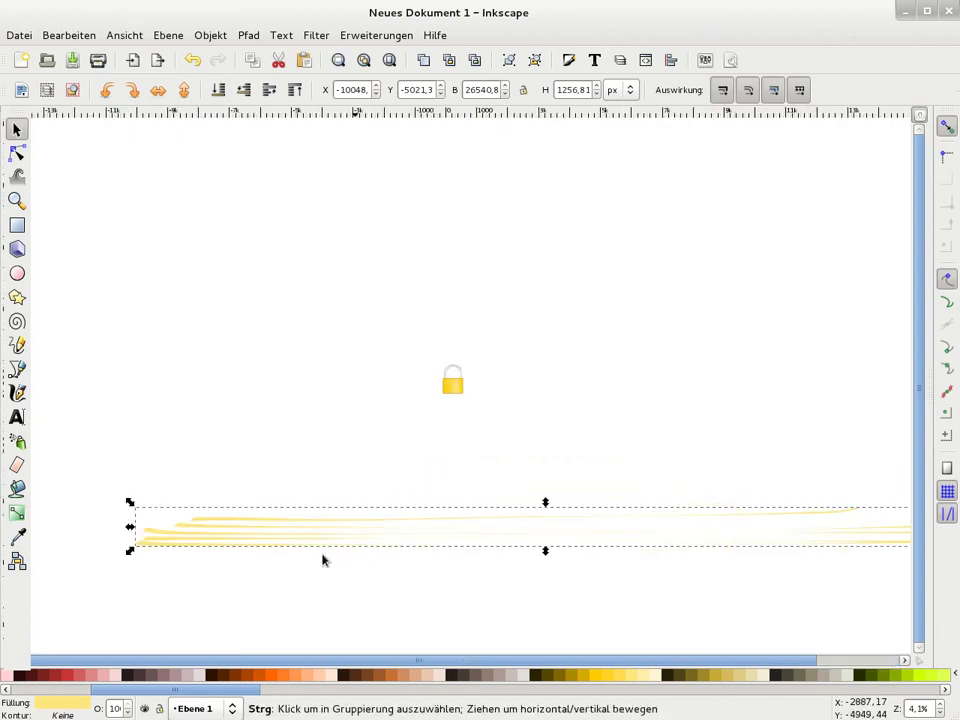
{"action": "mouse_move", "coordinate": [322, 553]}
{"action": "left_mouse_down"}
{"action": "mouse_move", "coordinate": [345, 518]}
{"action": "mouse_move", "coordinate": [310, 567]}
{"action": "mouse_move", "coordinate": [382, 465]}
{"action": "mouse_move", "coordinate": [265, 589]}
{"action": "left_mouse_up"}
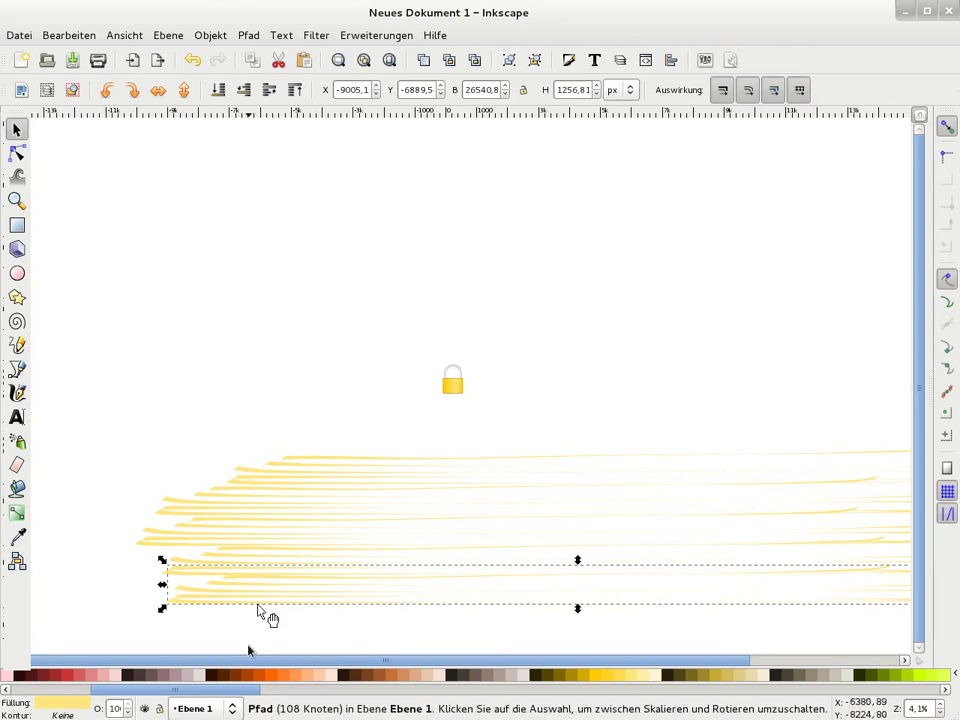
{"action": "key", "text": "minus"}
{"action": "key", "text": "minus"}
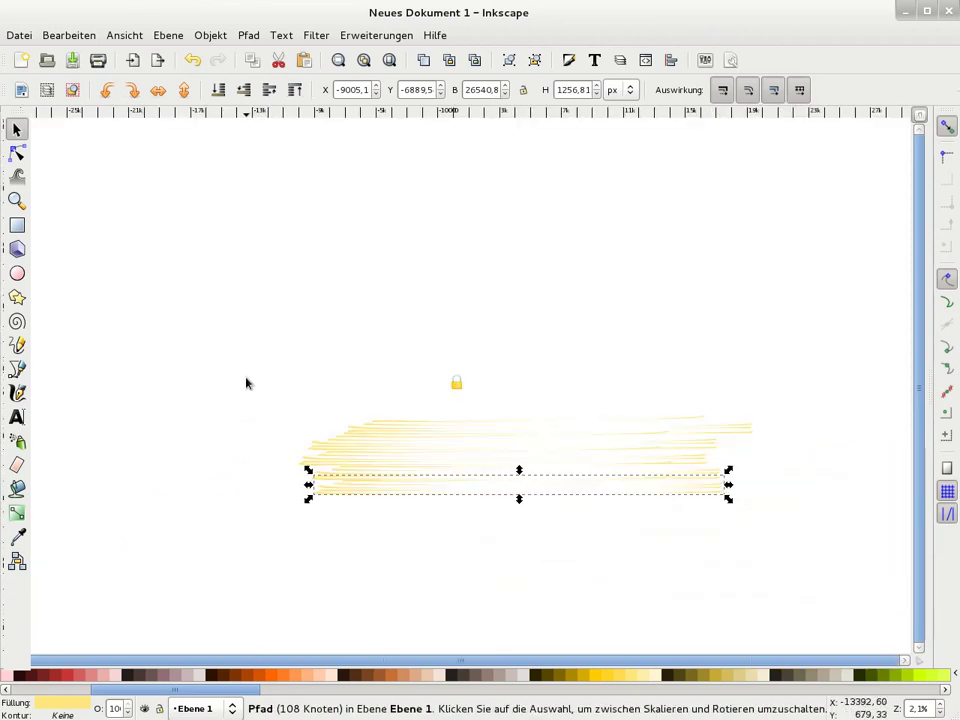
{"action": "left_click_drag", "start_coordinate": [247, 383], "coordinate": [782, 543]}
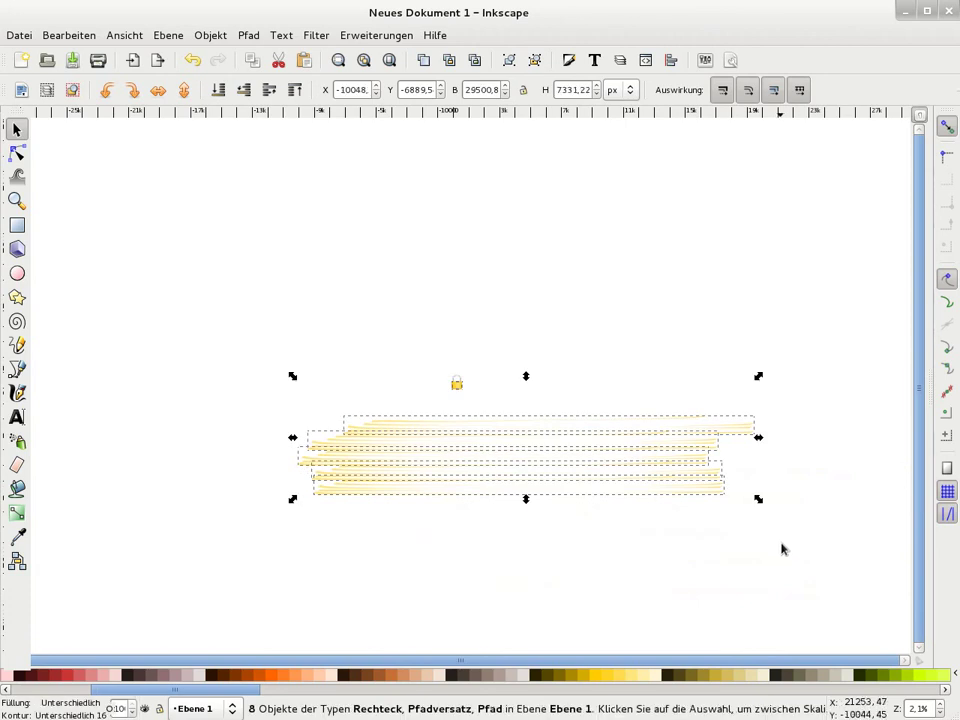
{"action": "left_click", "coordinate": [849, 583]}
{"action": "left_click_drag", "start_coordinate": [849, 583], "coordinate": [265, 406]}
{"action": "key", "text": "ctrl"}
{"action": "key", "text": "ctrl+k"}
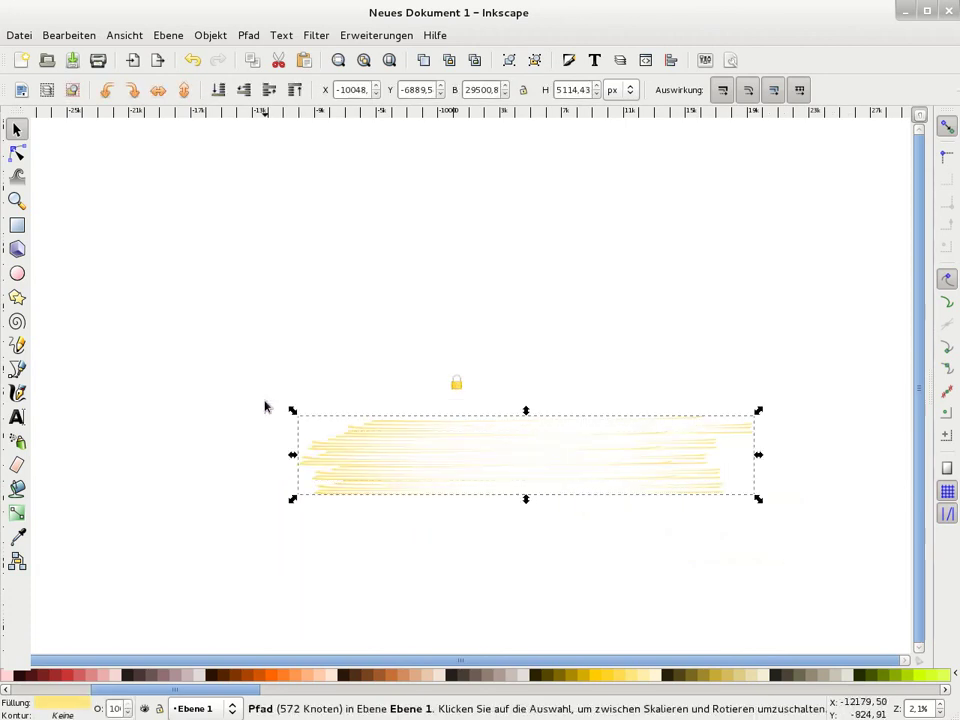
{"action": "key", "text": "plus"}
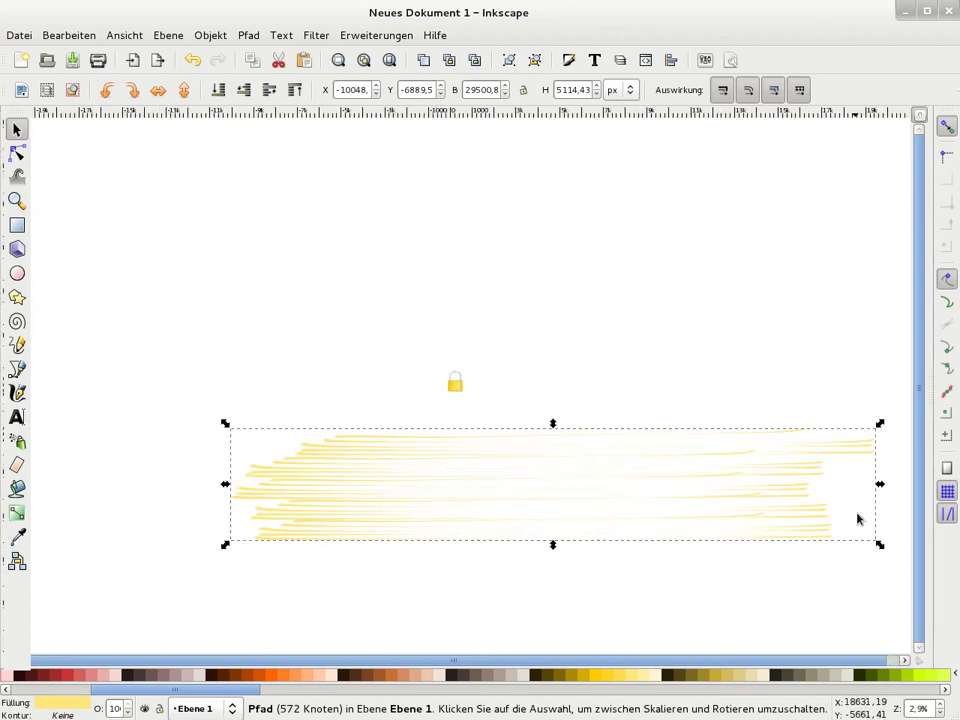
{"action": "key", "text": "plus"}
{"action": "key", "text": "plus"}
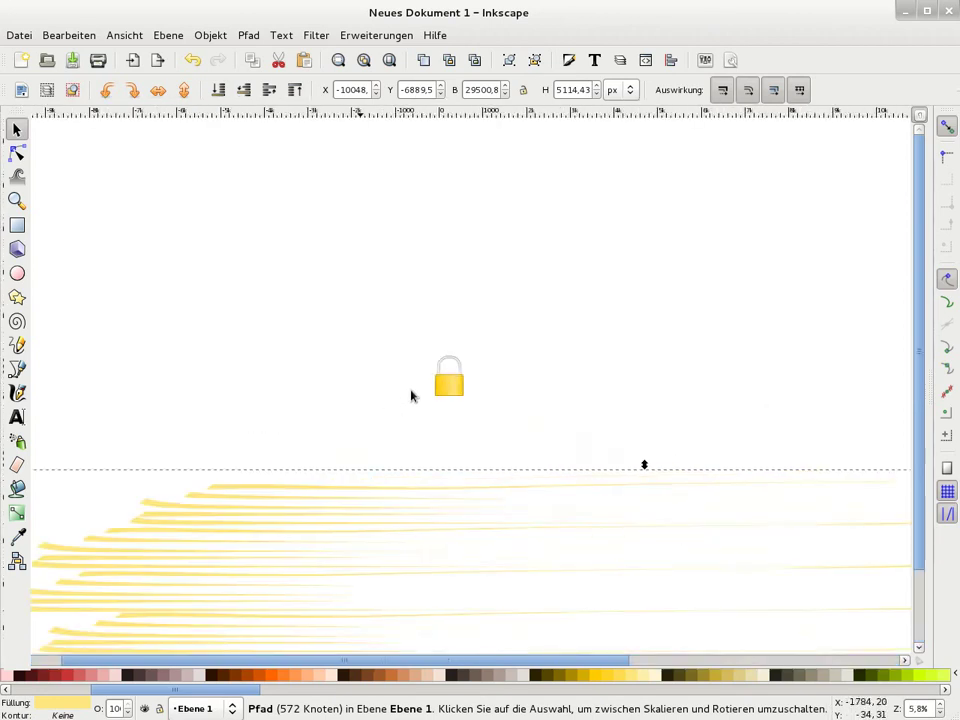
{"action": "key", "text": "plus"}
{"action": "key", "text": "plus"}
Step: Move the small yellow square copy down into the brushed stroke path
{"action": "left_click", "coordinate": [430, 397], "text": "ctrl"}
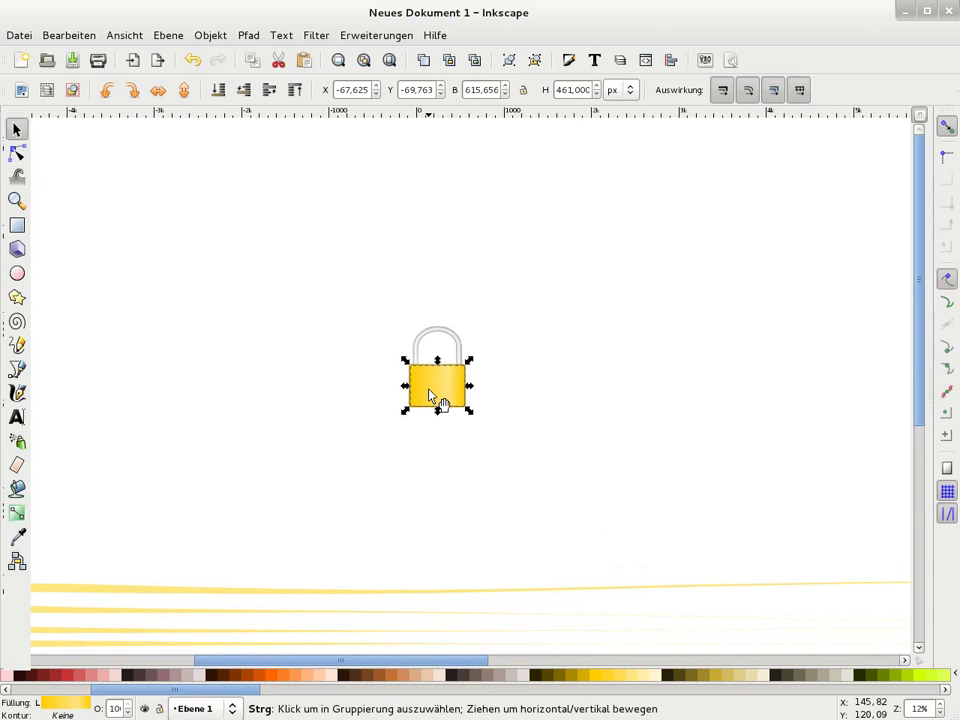
{"action": "left_click_drag", "start_coordinate": [430, 396], "coordinate": [367, 604]}
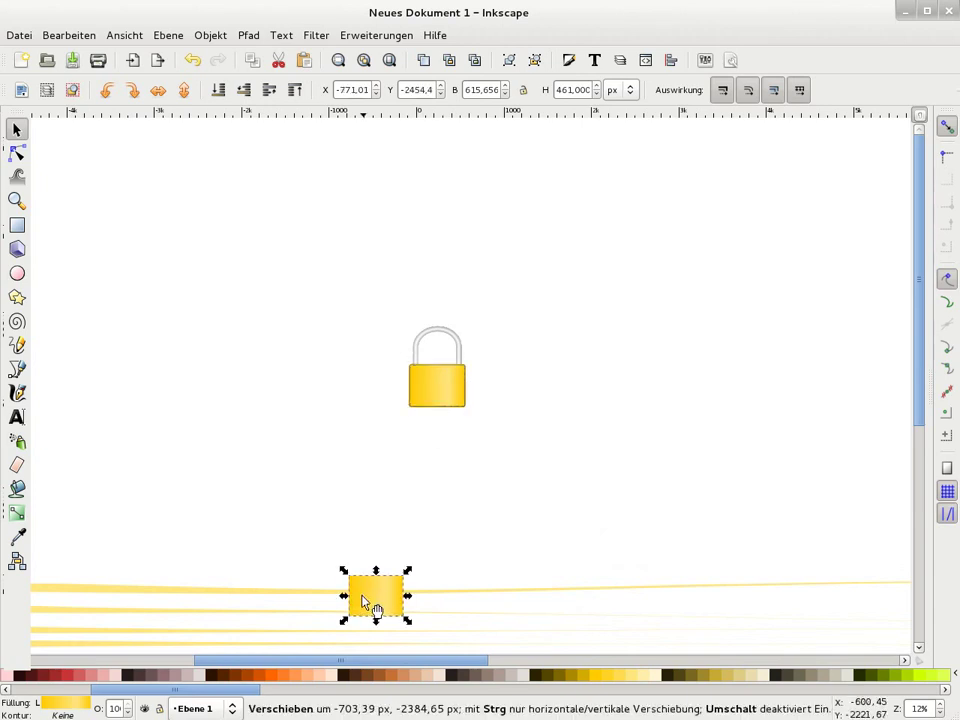
{"action": "key", "text": "minus"}
{"action": "key", "text": "minus"}
{"action": "key", "text": "minus"}
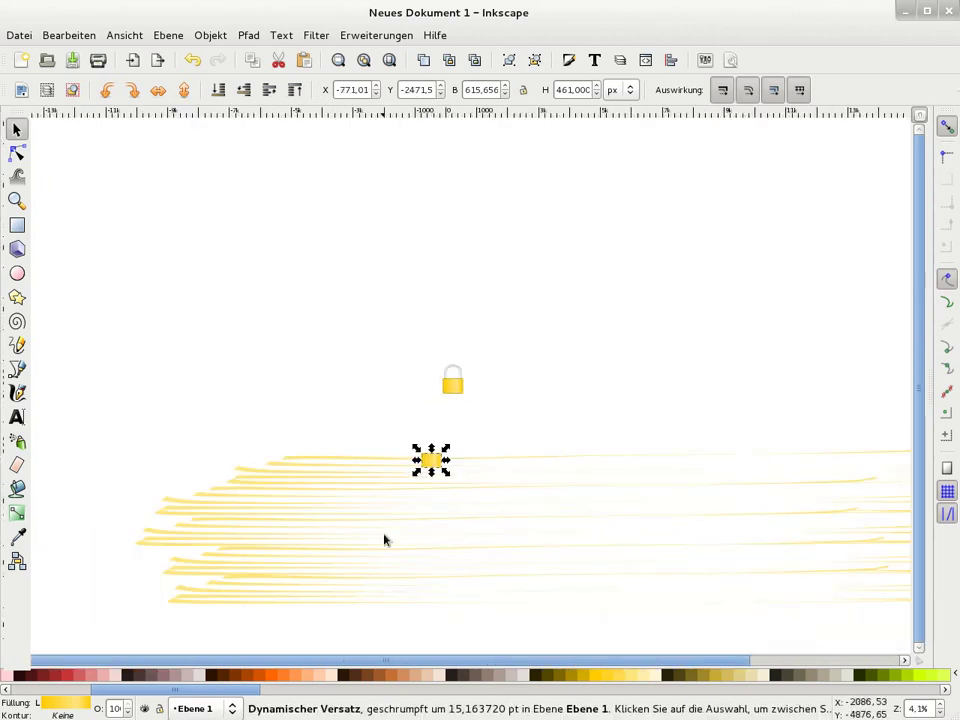
{"action": "left_click_drag", "start_coordinate": [447, 471], "coordinate": [379, 526]}
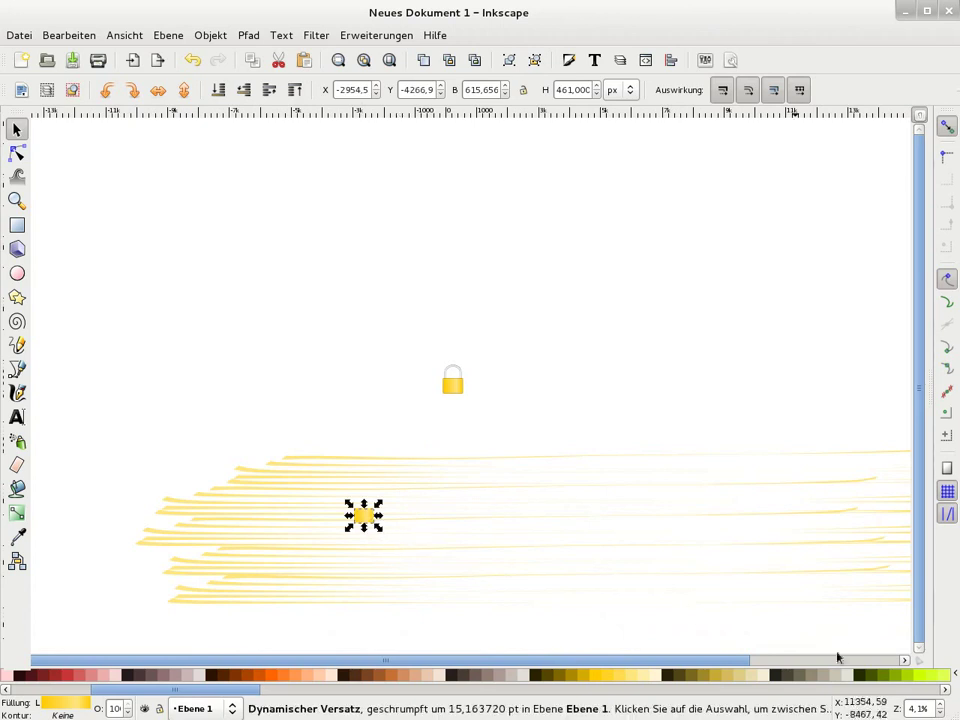
{"action": "key", "text": "minus"}
{"action": "key", "text": "minus"}
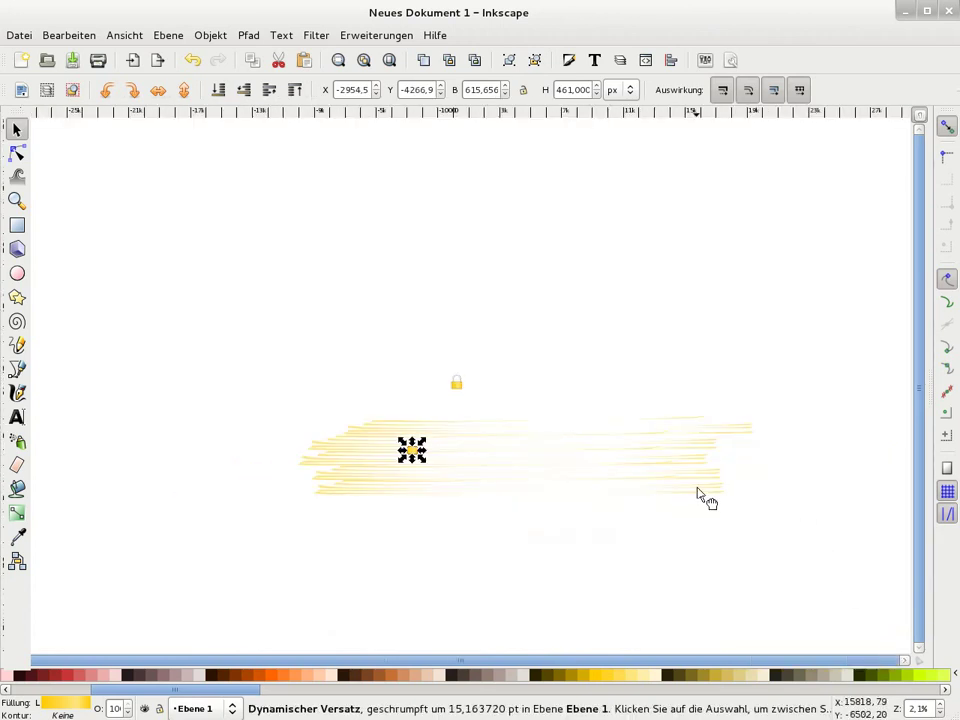
Step: Shrink the combined stroke path and shift it over the yellow square
{"action": "left_click", "coordinate": [720, 498]}
{"action": "left_click_drag", "start_coordinate": [760, 501], "coordinate": [522, 465]}
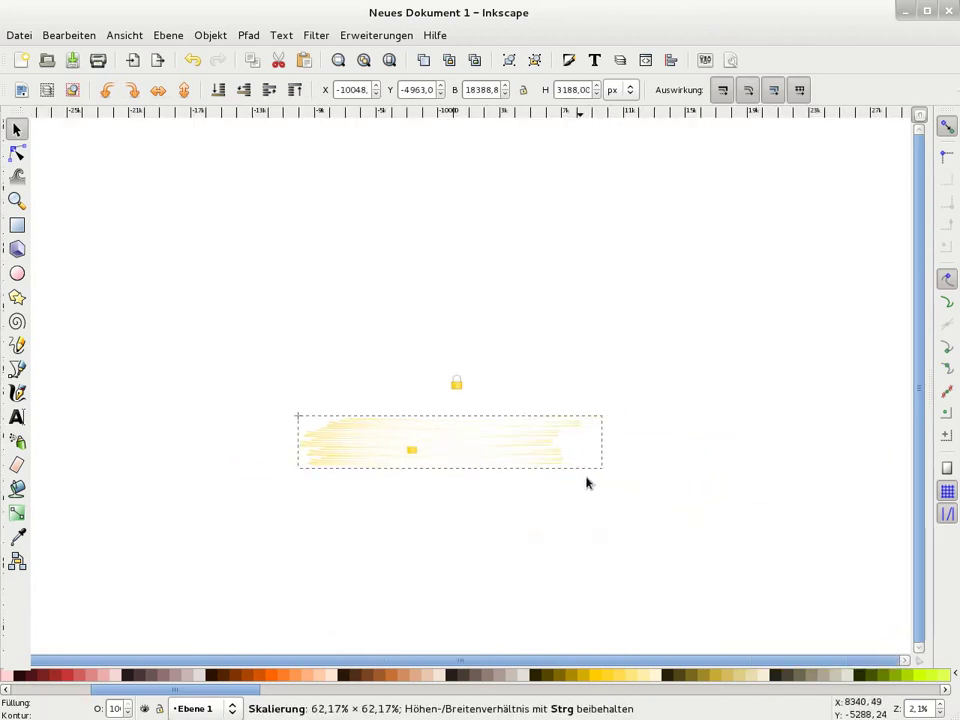
{"action": "left_click_drag", "start_coordinate": [314, 438], "coordinate": [392, 452]}
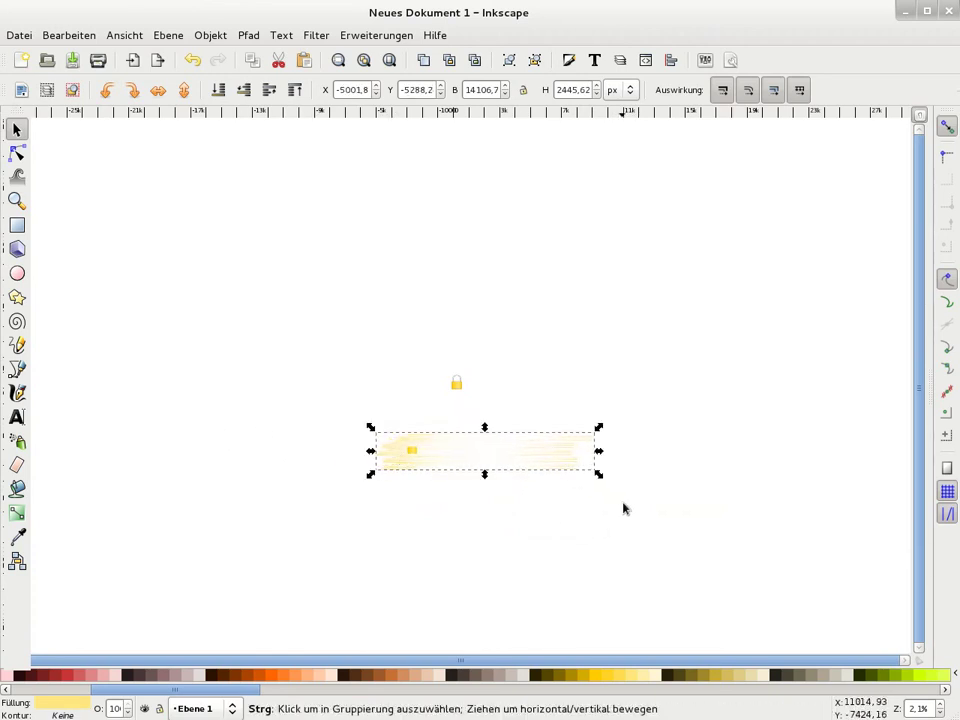
{"action": "left_click_drag", "start_coordinate": [605, 483], "coordinate": [566, 460]}
{"action": "key", "text": "plus"}
{"action": "key", "text": "plus"}
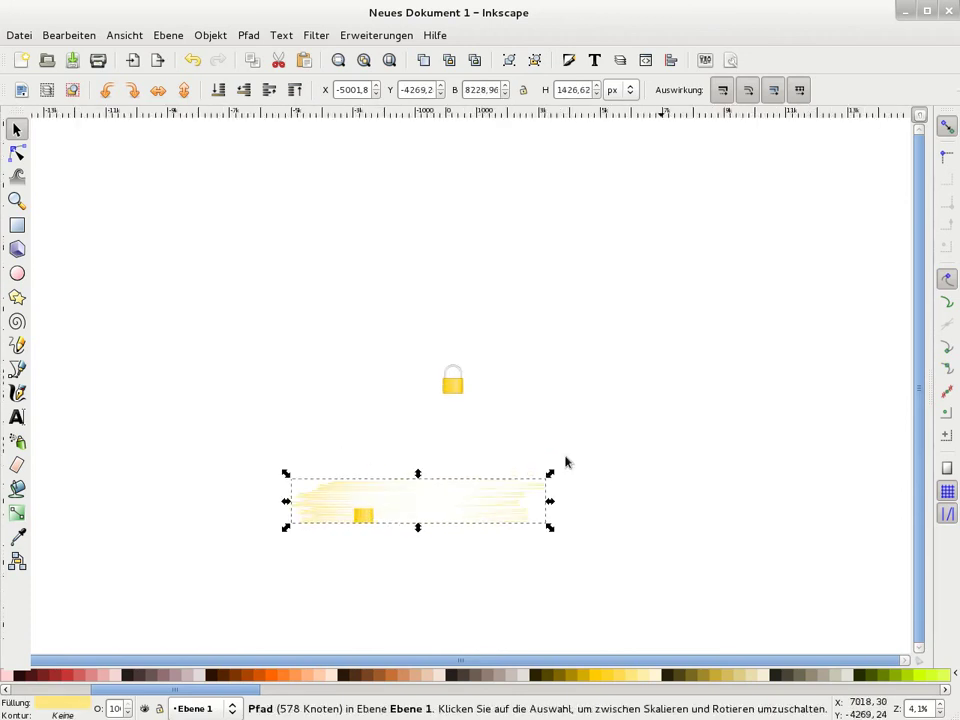
{"action": "key", "text": "plus"}
{"action": "key", "text": "plus"}
Step: Scale the strokes to about 80% over the square and intersect them into a 60-node patch
{"action": "left_click_drag", "start_coordinate": [921, 418], "coordinate": [921, 470]}
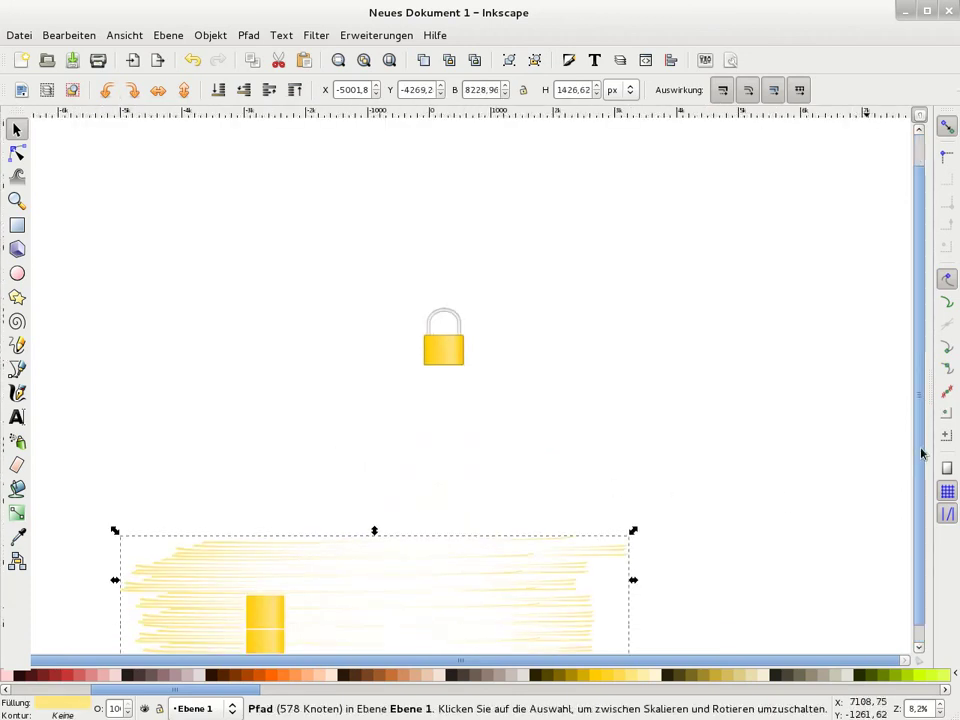
{"action": "left_click_drag", "start_coordinate": [201, 551], "coordinate": [236, 566]}
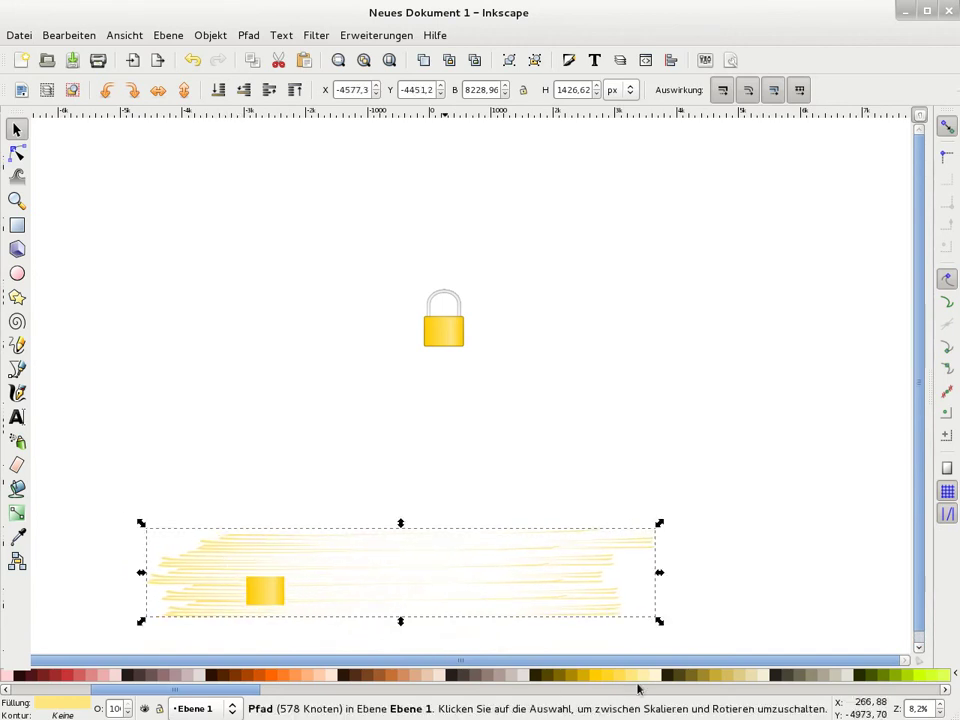
{"action": "left_click_drag", "start_coordinate": [660, 532], "coordinate": [558, 560]}
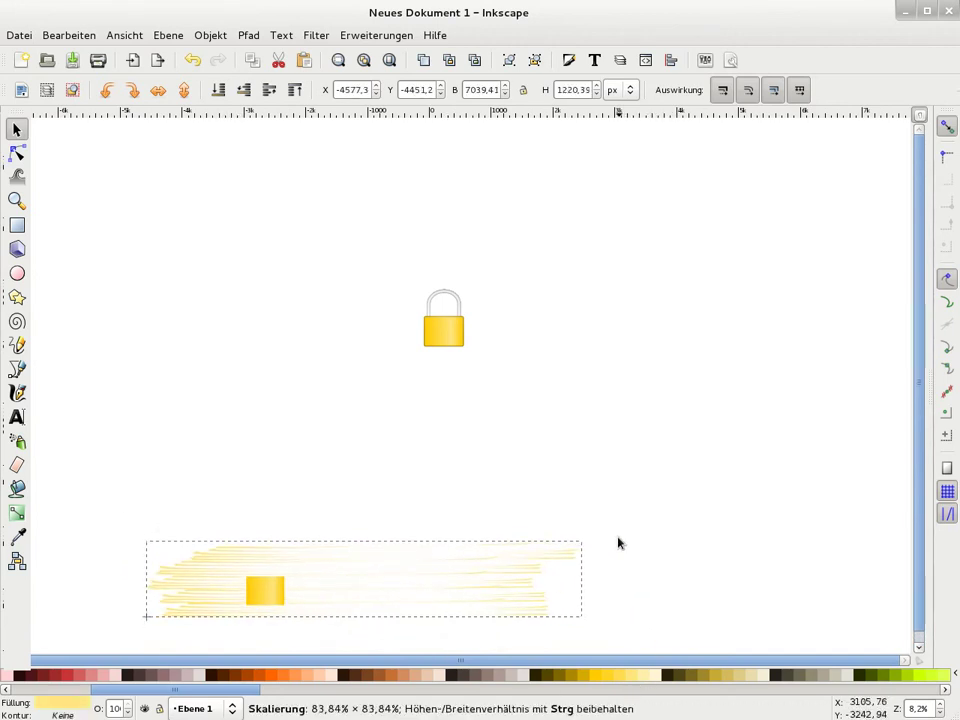
{"action": "left_click_drag", "start_coordinate": [255, 566], "coordinate": [294, 566]}
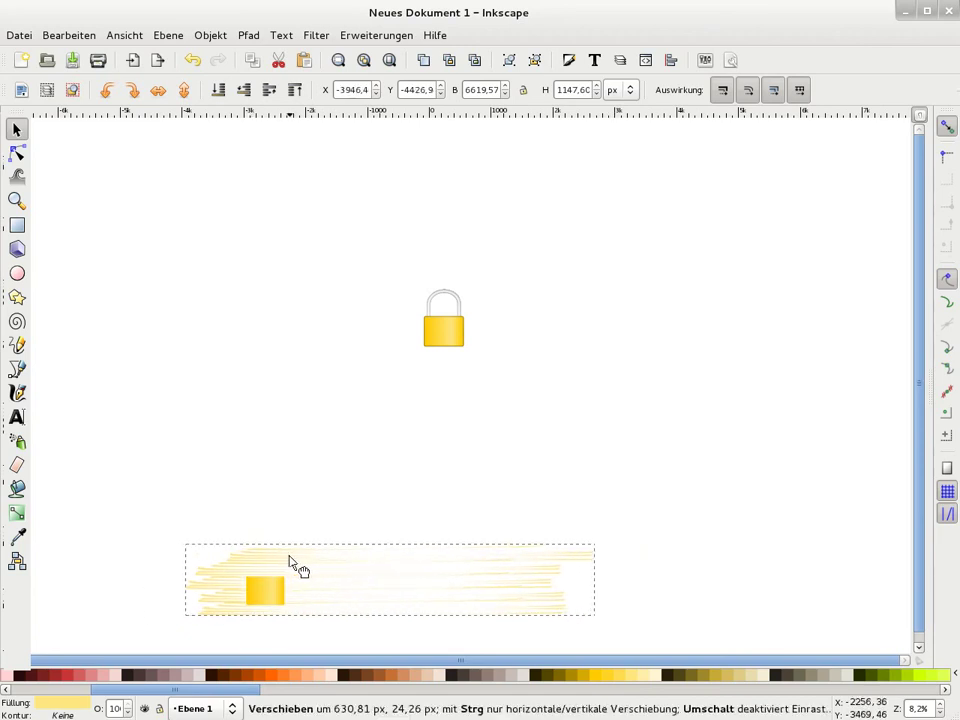
{"action": "left_click", "coordinate": [270, 600], "text": "shift"}
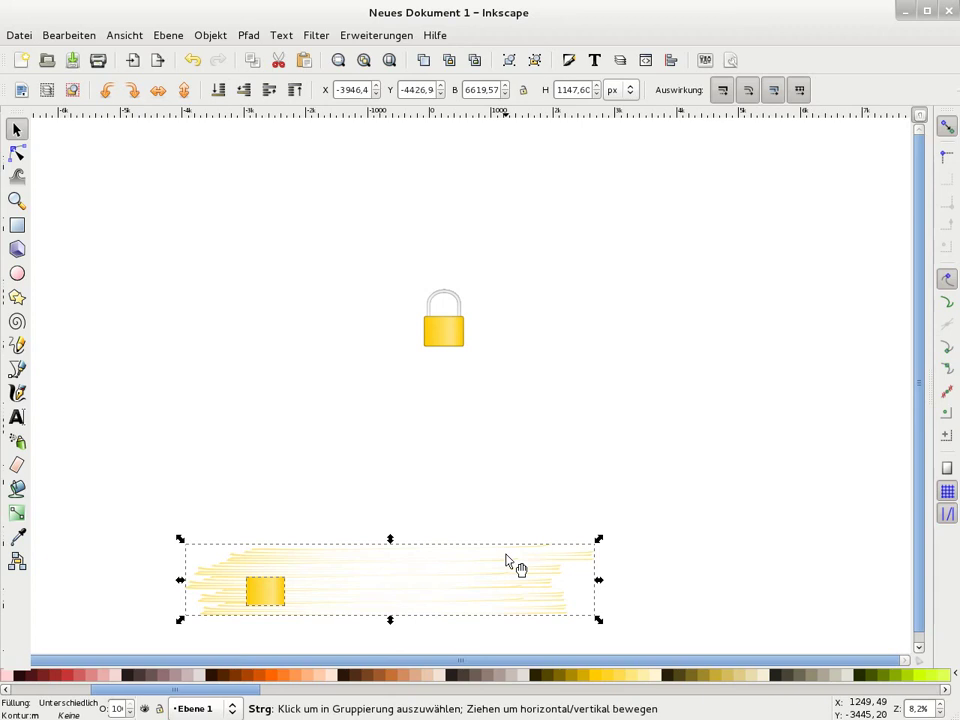
{"action": "key", "text": "ctrl+asterisk"}
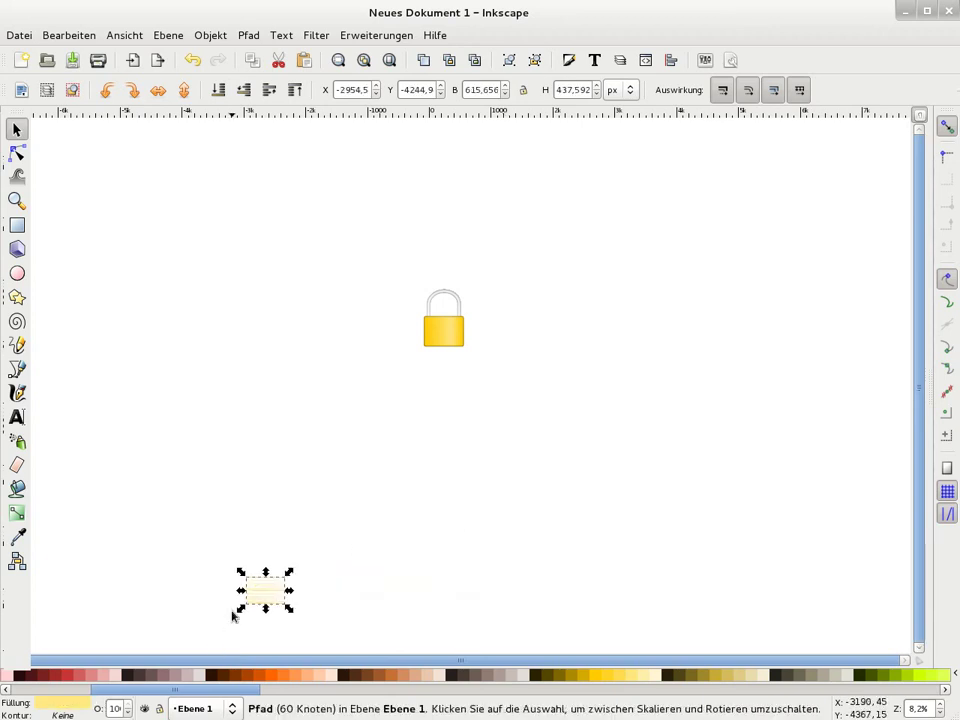
Step: Place the pale striped patch over the gold padlock body, aligned with its edges
{"action": "left_click_drag", "start_coordinate": [263, 592], "coordinate": [443, 333]}
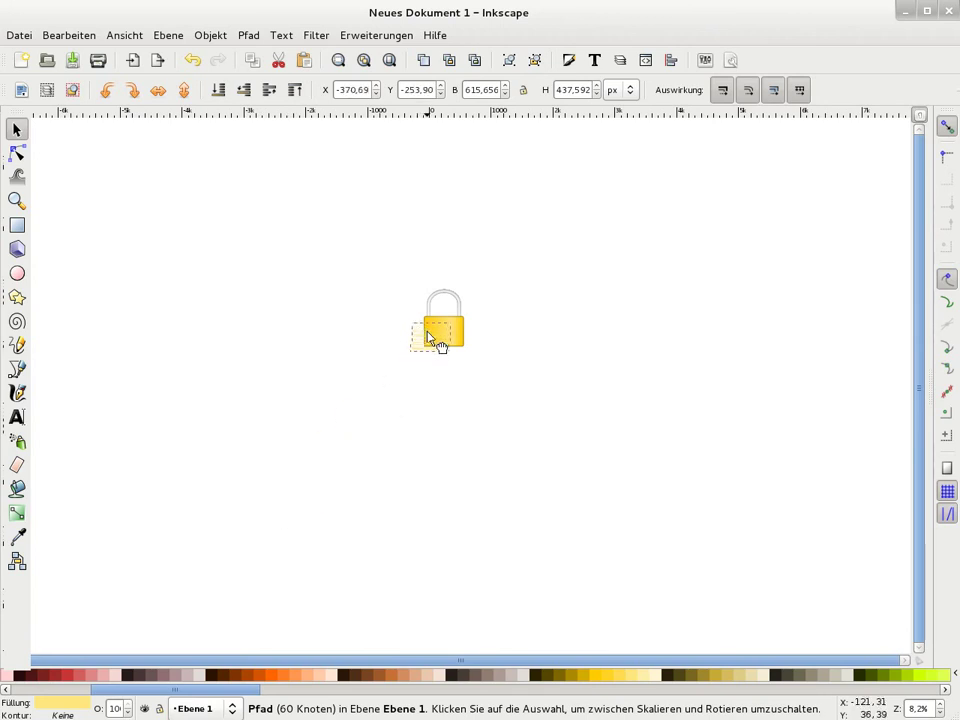
{"action": "scroll", "coordinate": [443, 333], "scroll_direction": "up", "scroll_amount": 1}
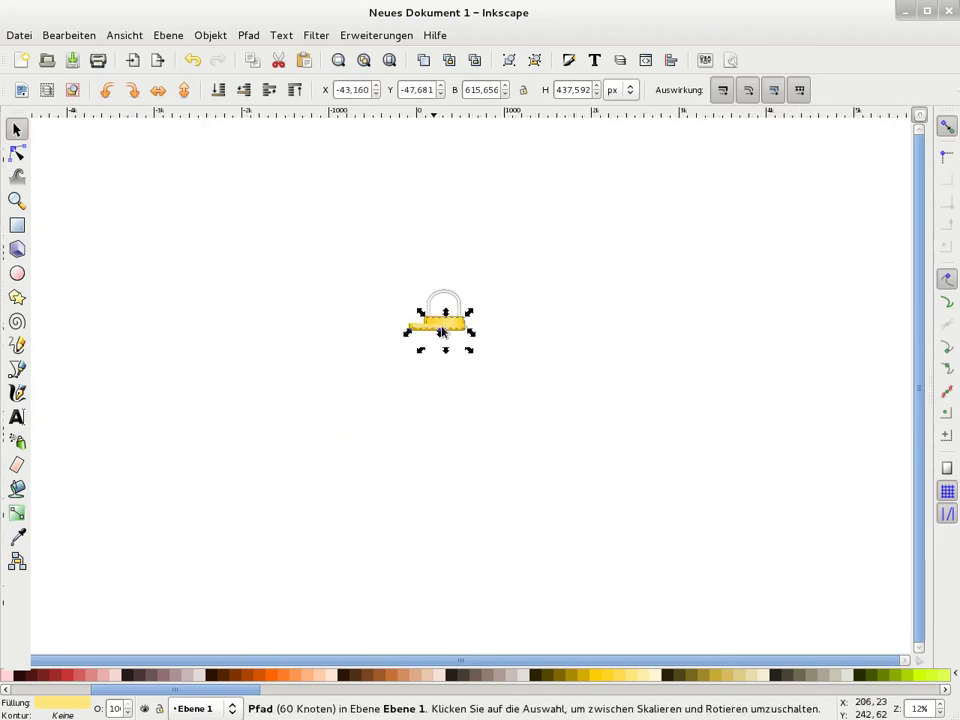
{"action": "scroll", "coordinate": [480, 332], "scroll_direction": "up", "scroll_amount": 1}
{"action": "scroll", "coordinate": [700, 300], "scroll_direction": "up", "scroll_amount": 1}
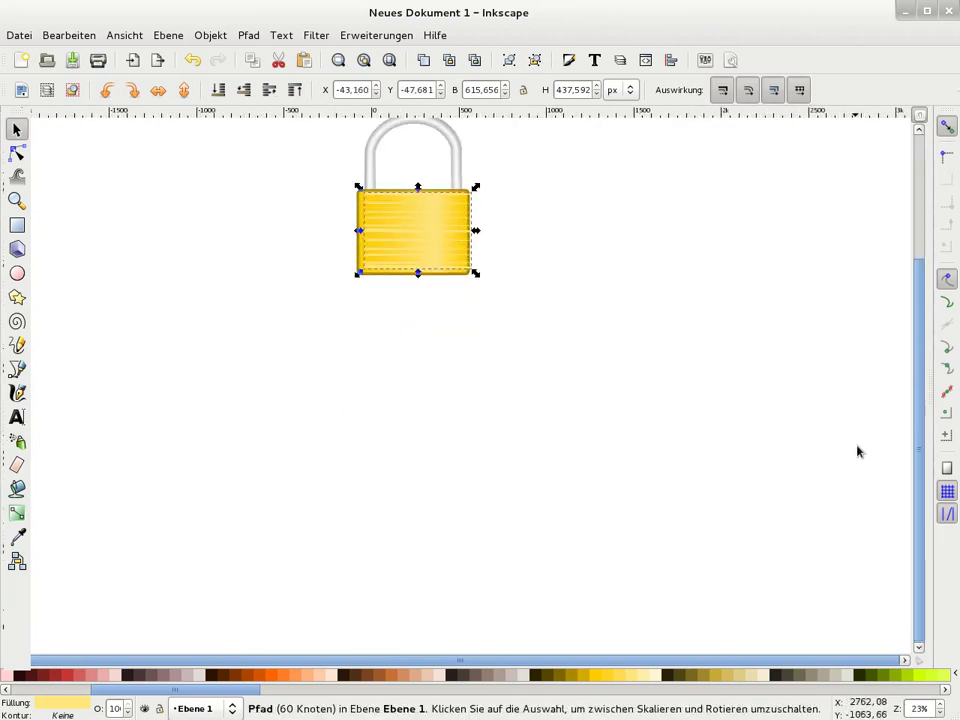
{"action": "left_click_drag", "start_coordinate": [919, 418], "coordinate": [912, 372]}
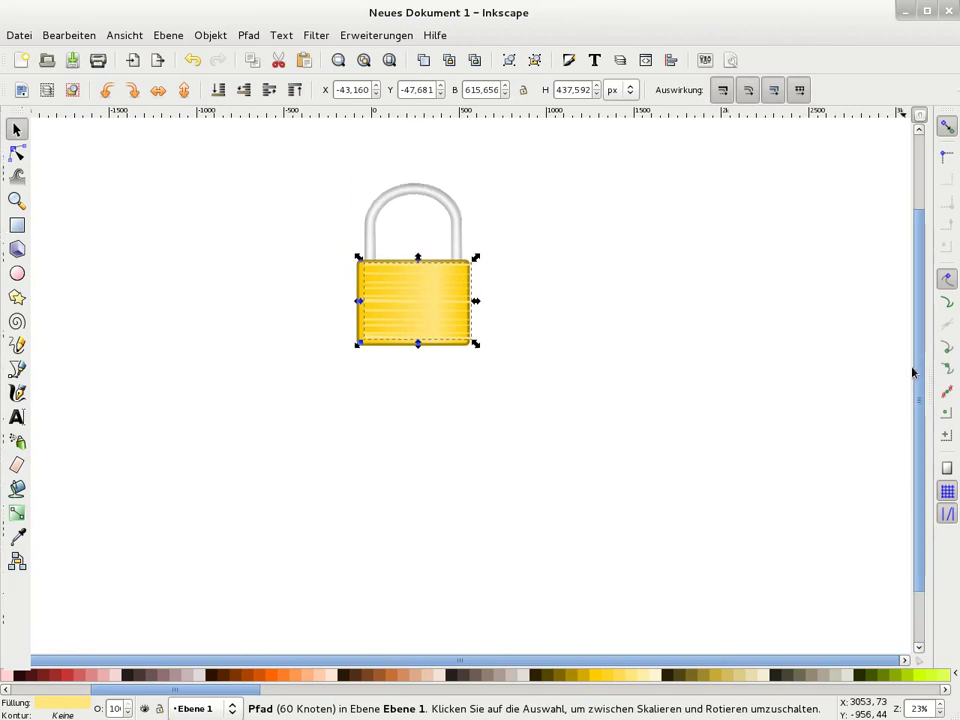
{"action": "scroll", "coordinate": [913, 370], "scroll_direction": "up", "scroll_amount": 1}
{"action": "scroll", "coordinate": [913, 370], "scroll_direction": "up", "scroll_amount": 1}
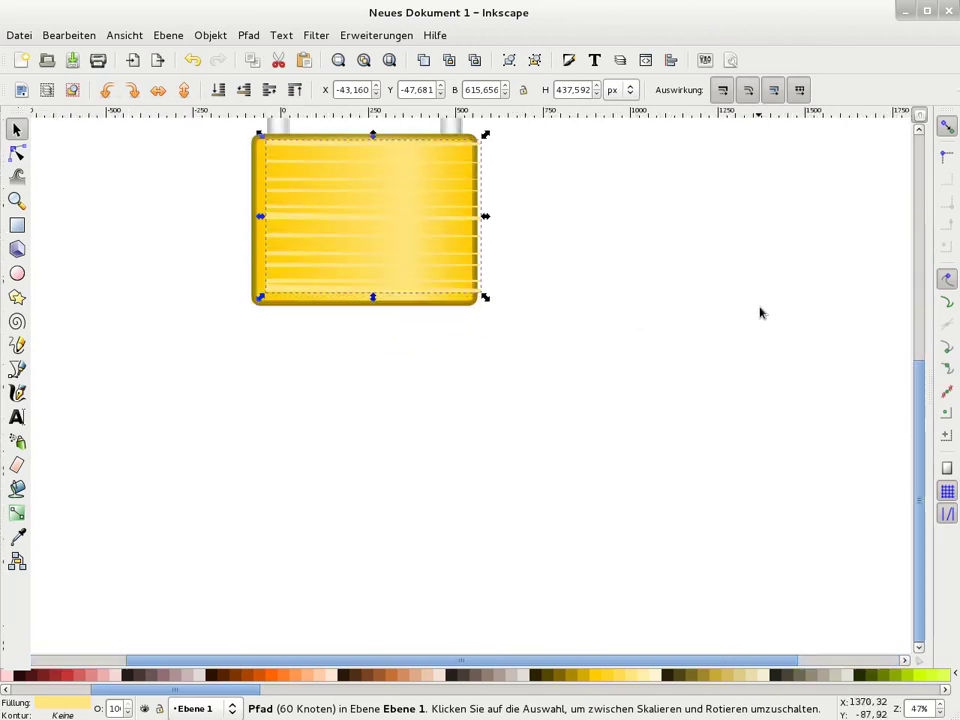
{"action": "left_click_drag", "start_coordinate": [914, 410], "coordinate": [908, 392]}
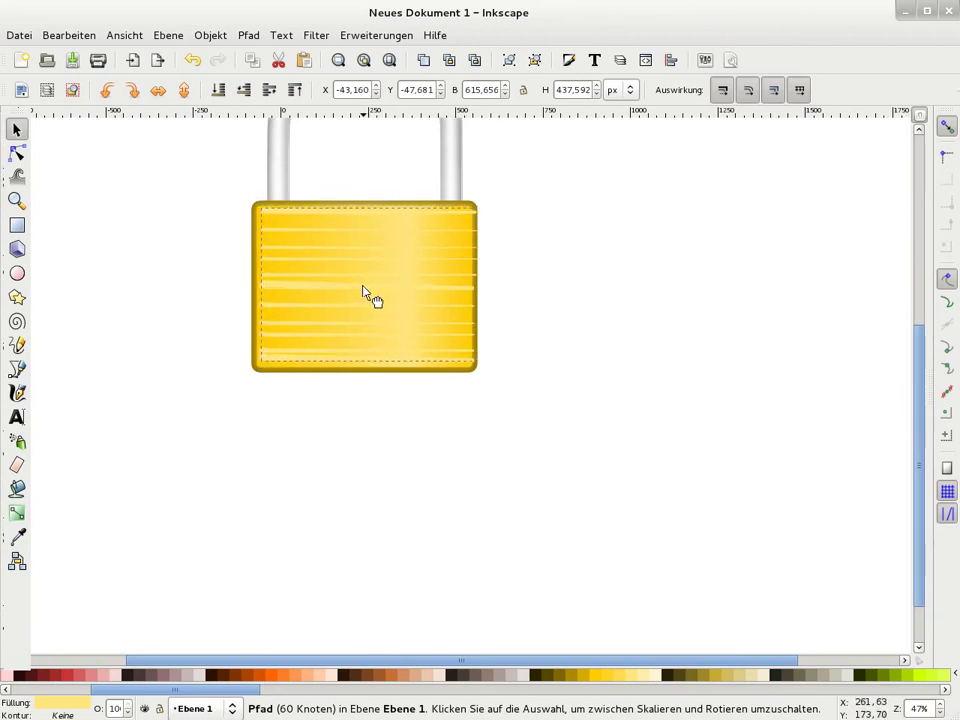
{"action": "left_click_drag", "start_coordinate": [366, 289], "coordinate": [360, 289]}
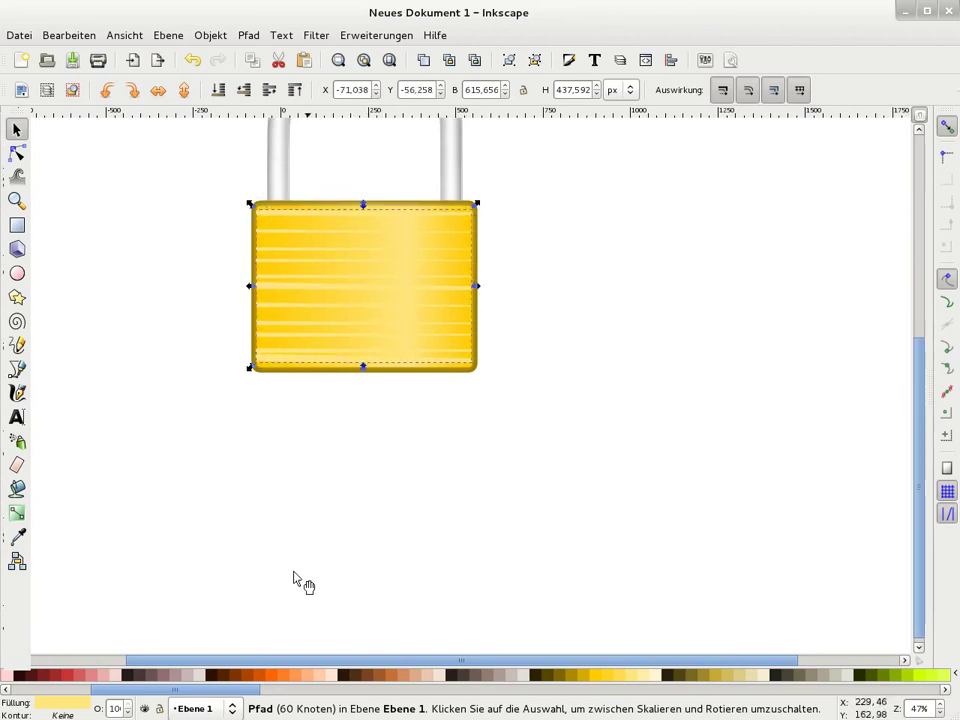
Step: Make the stripes dark gold with a 0.2 blur and about 26% opacity
{"action": "left_click", "coordinate": [575, 678]}
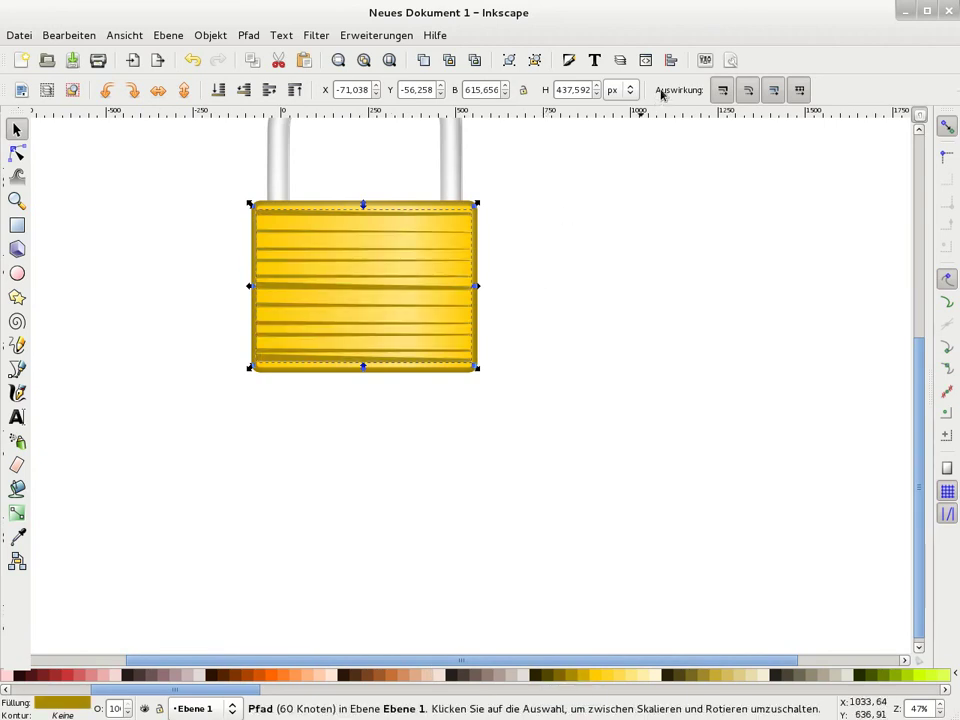
{"action": "left_click", "coordinate": [568, 62]}
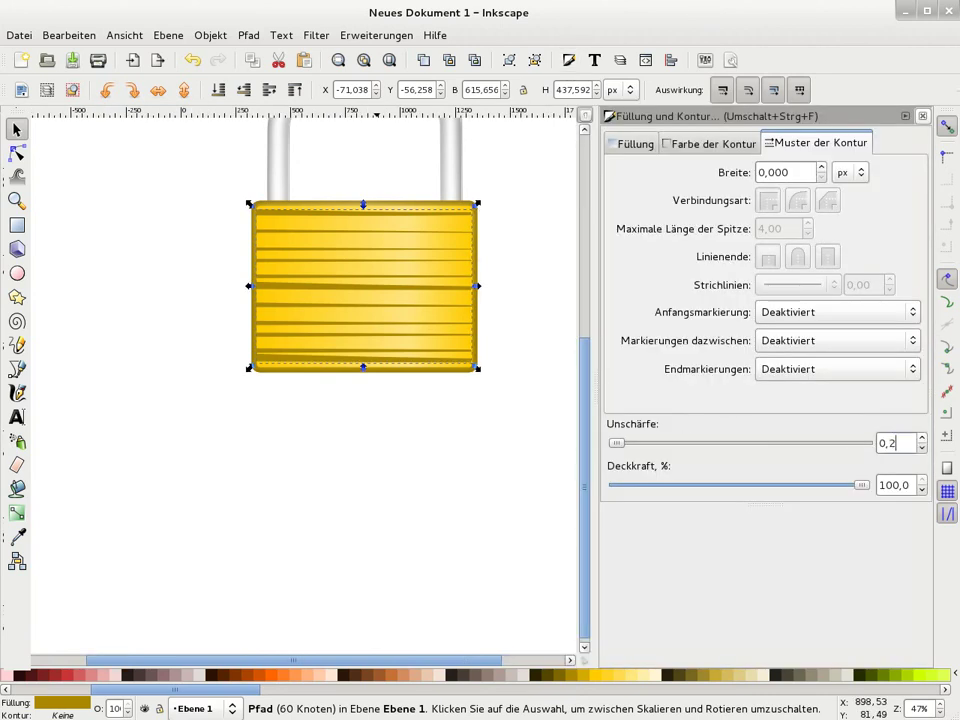
{"action": "key", "text": "Return"}
{"action": "left_click_drag", "start_coordinate": [861, 485], "coordinate": [712, 487]}
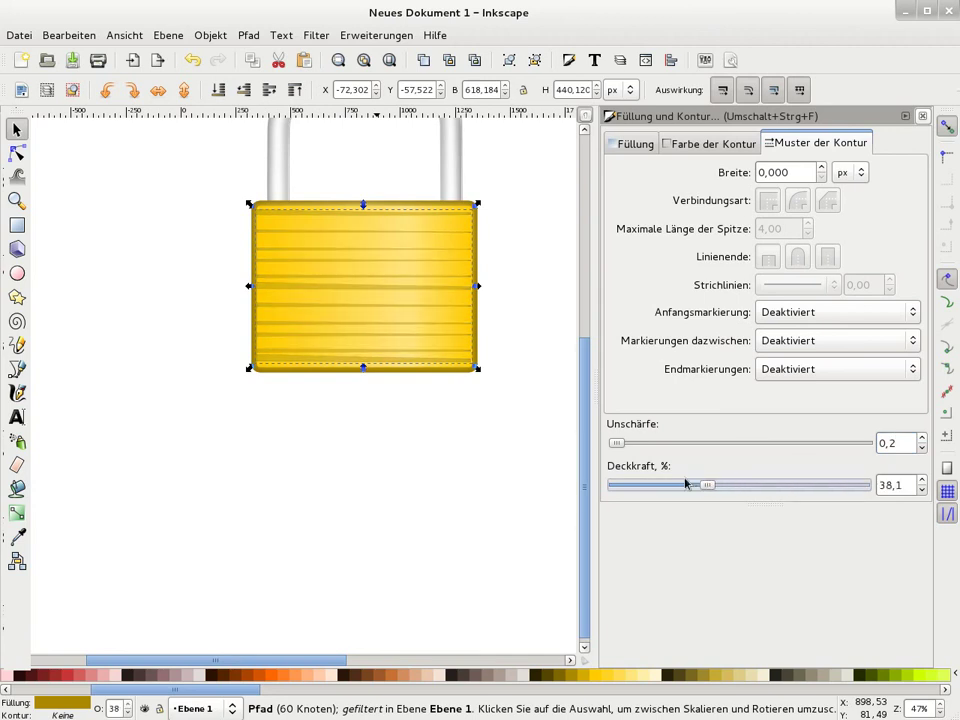
{"action": "mouse_move", "coordinate": [688, 484]}
{"action": "left_mouse_down"}
{"action": "mouse_move", "coordinate": [702, 488]}
{"action": "mouse_move", "coordinate": [680, 486]}
{"action": "left_mouse_up"}
{"action": "left_click", "coordinate": [922, 120]}
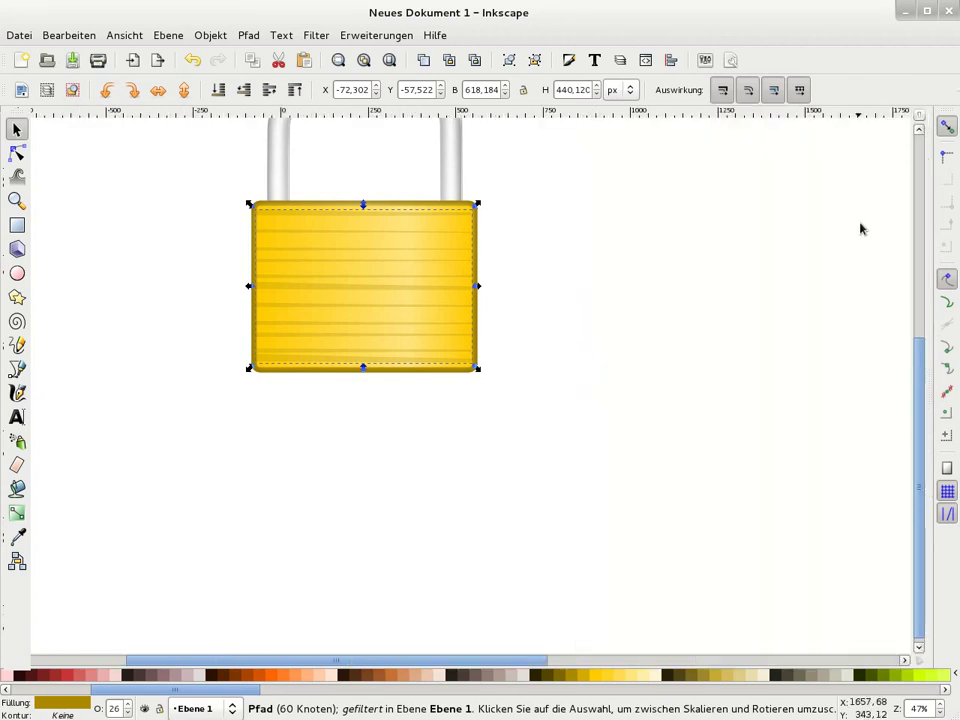
Step: Zoom out to view the whole padlock and undo an accidental upward nudge
{"action": "key", "text": "minus"}
{"action": "key", "text": "minus"}
{"action": "key", "text": "minus"}
{"action": "key", "text": "minus"}
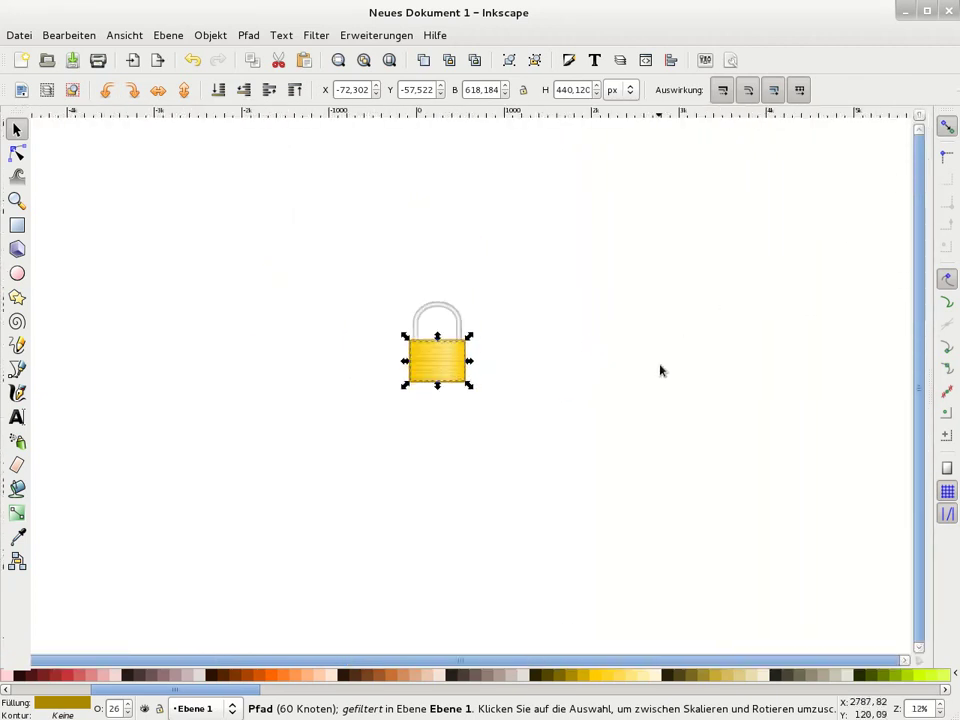
{"action": "left_click", "coordinate": [661, 371]}
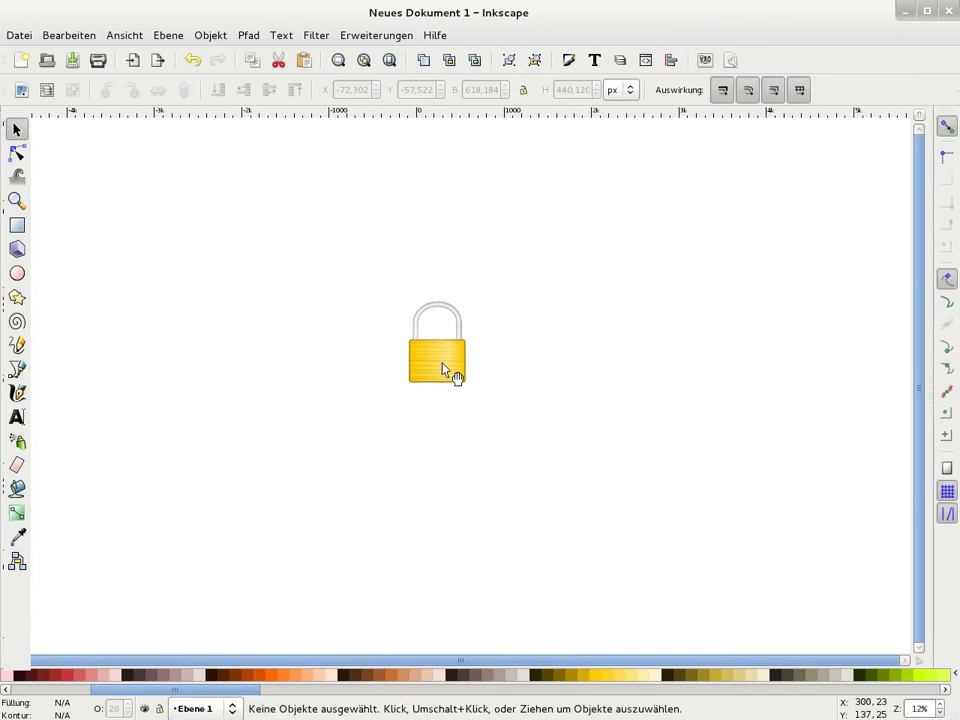
{"action": "left_click", "coordinate": [443, 310]}
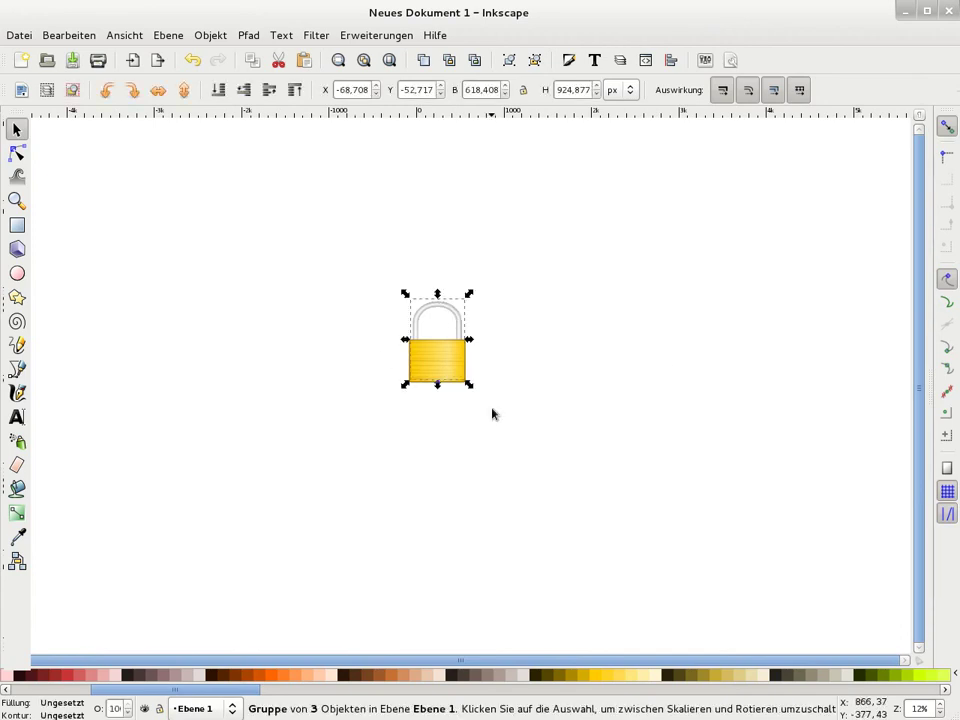
{"action": "key", "text": "Up"}
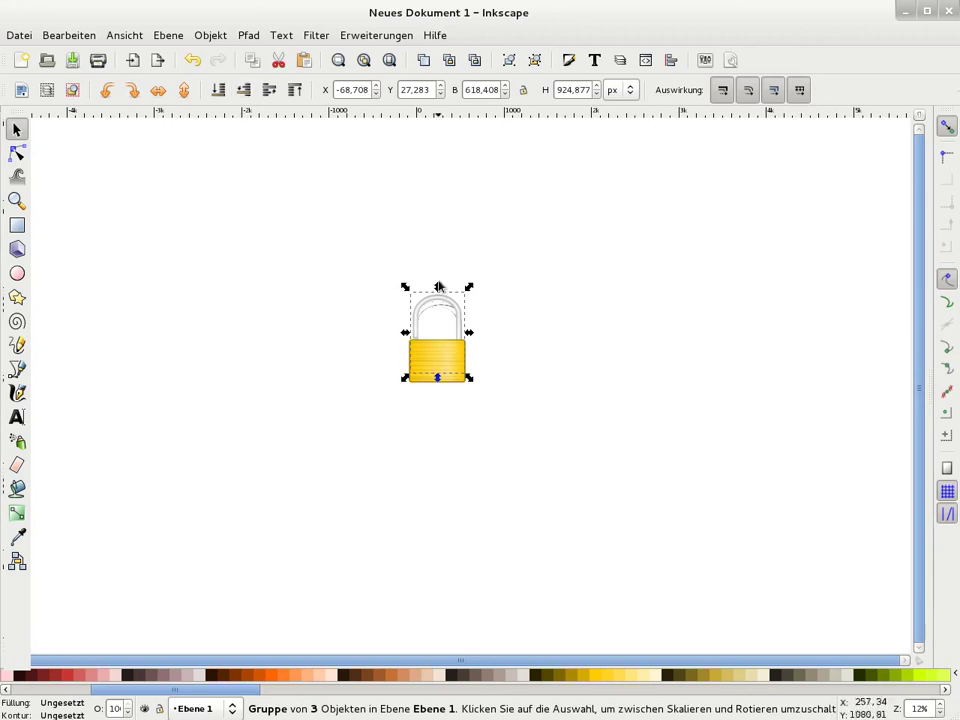
{"action": "key", "text": "plus"}
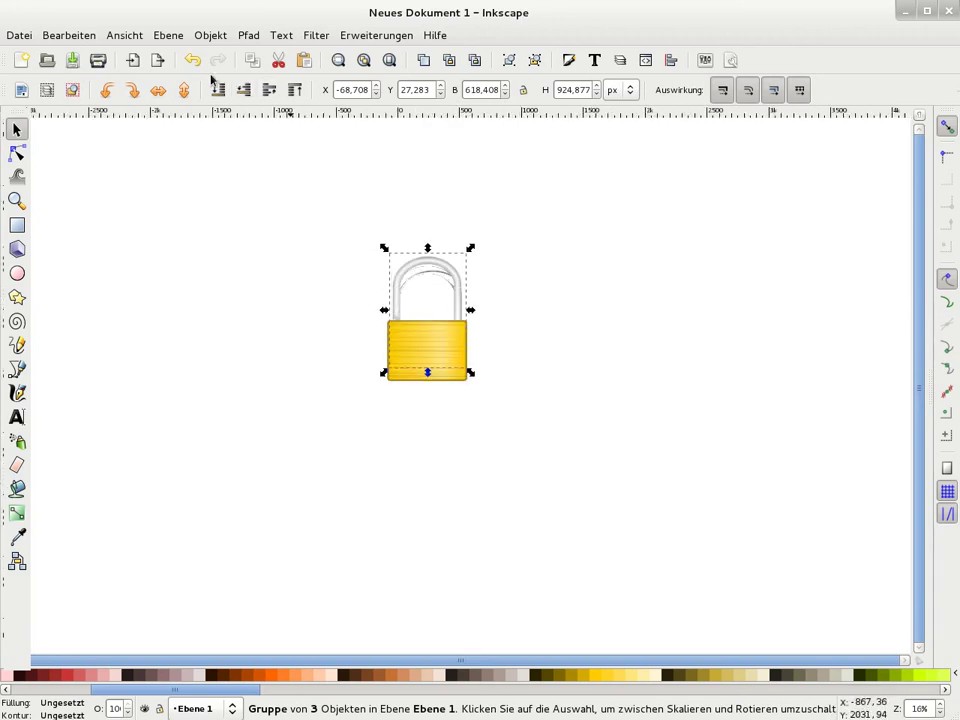
{"action": "left_click", "coordinate": [195, 59]}
Step: Select the gold body with its stripes and lower it three steps beneath the shackle
{"action": "left_click", "coordinate": [396, 374], "text": "ctrl"}
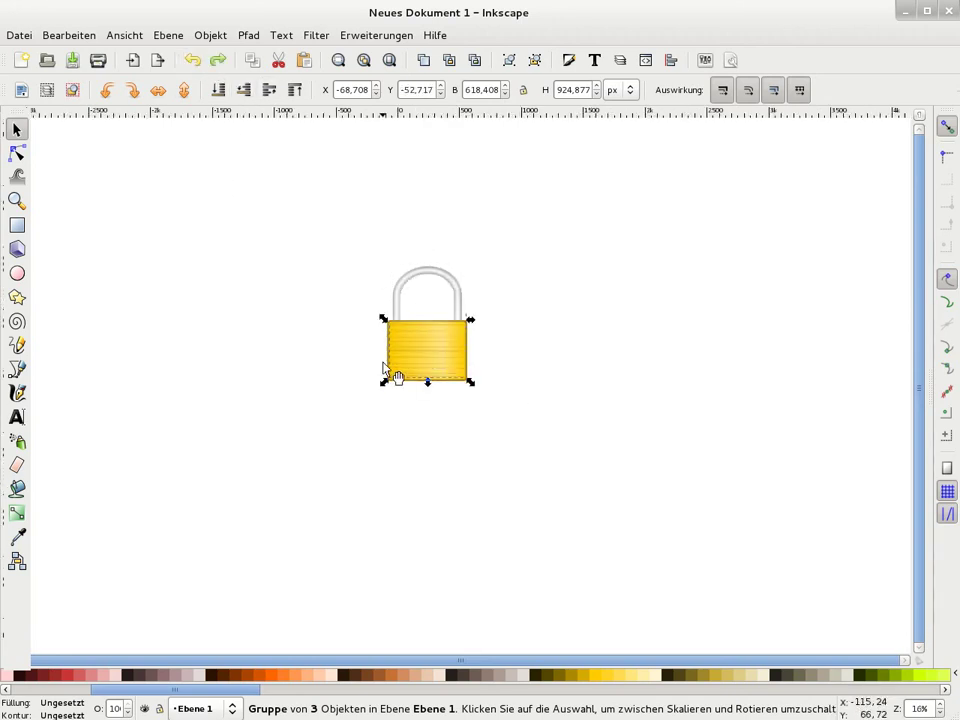
{"action": "left_click_drag", "start_coordinate": [597, 430], "coordinate": [269, 316]}
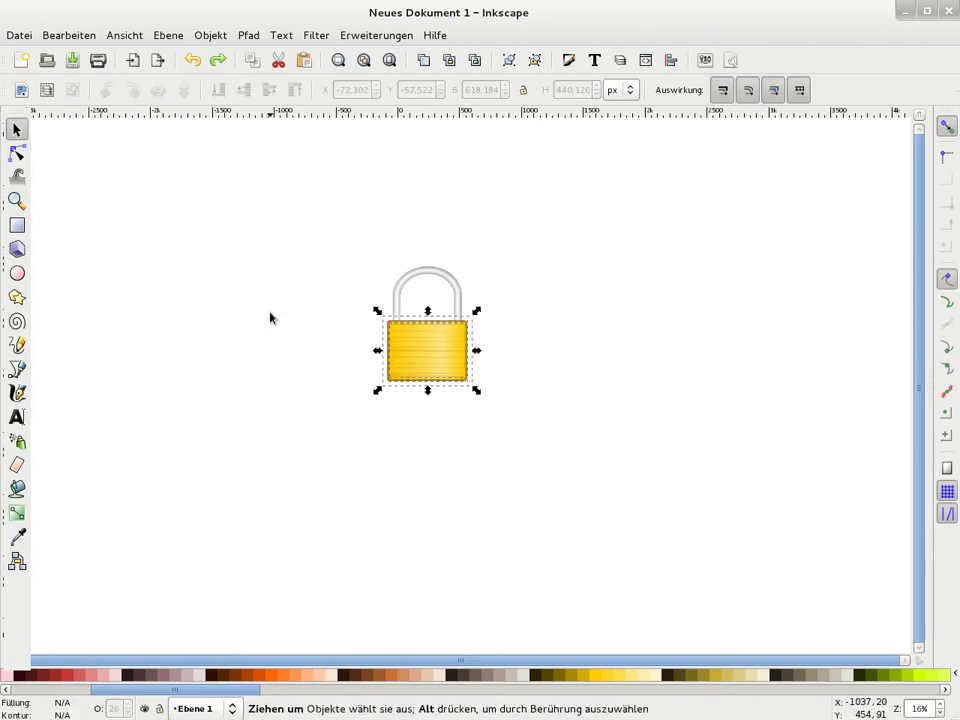
{"action": "key", "text": "Down"}
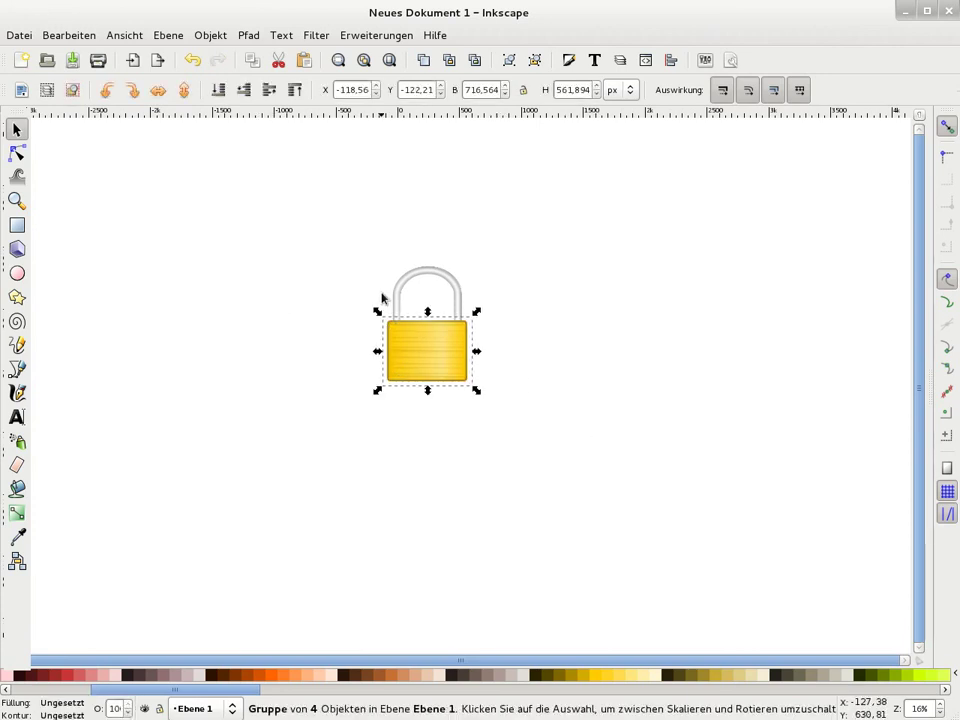
{"action": "key", "text": "Down"}
{"action": "key", "text": "Down"}
{"action": "key", "text": "Down"}
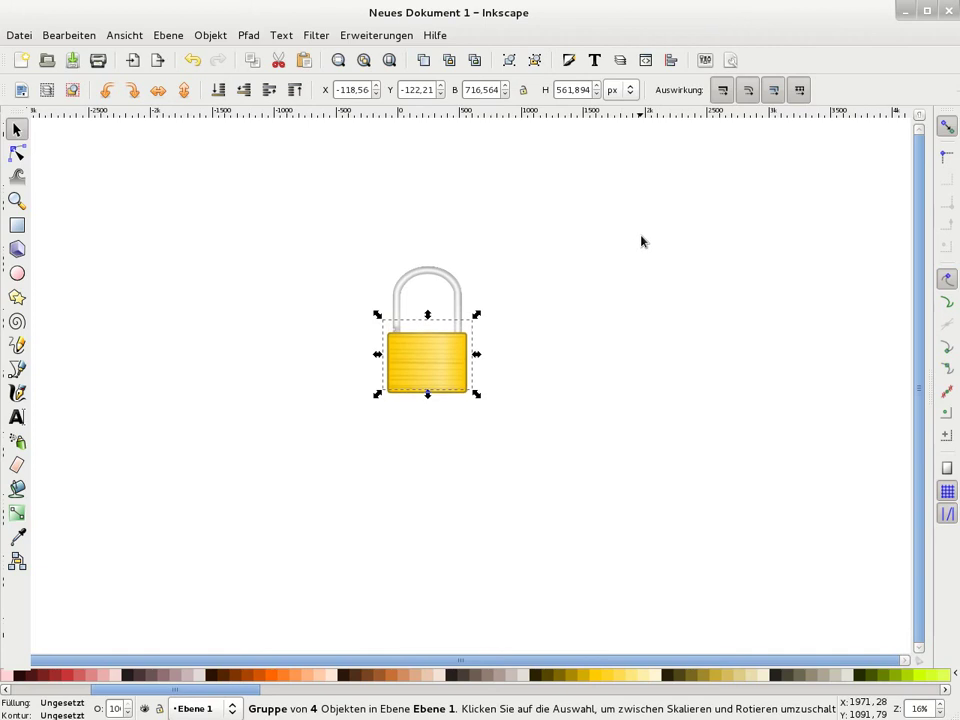
{"action": "key", "text": "Down"}
{"action": "key", "text": "Down"}
{"action": "key", "text": "Down"}
{"action": "key", "text": "Down"}
{"action": "key", "text": "Down"}
{"action": "key", "text": "Down"}
{"action": "key", "text": "Down"}
{"action": "key", "text": "Down"}
{"action": "key", "text": "Down"}
{"action": "key", "text": "Down"}
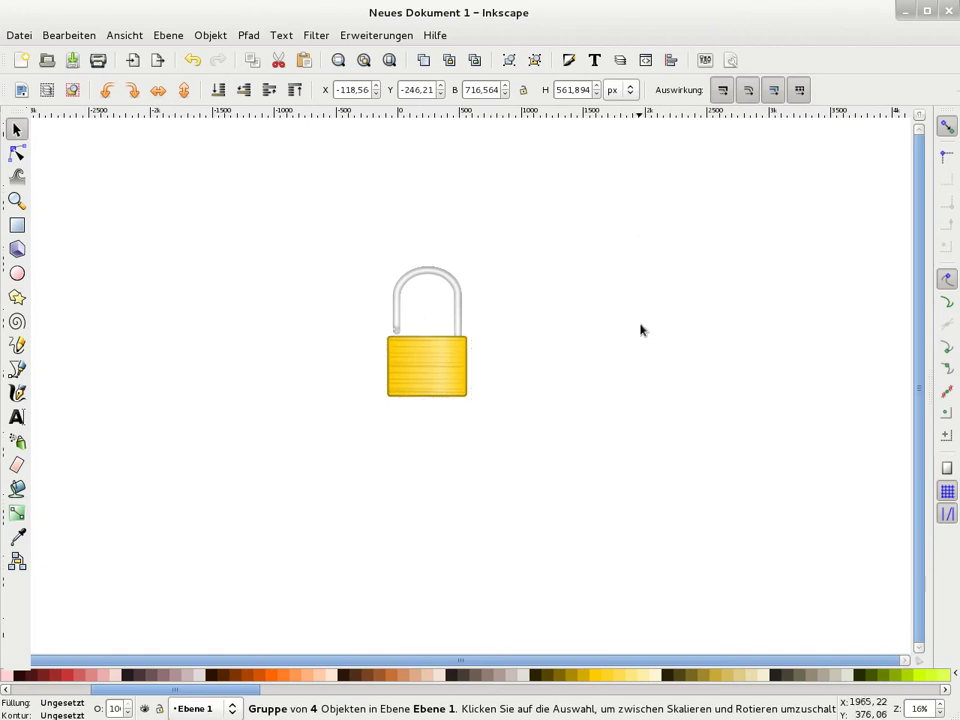
{"action": "key", "text": "Escape"}
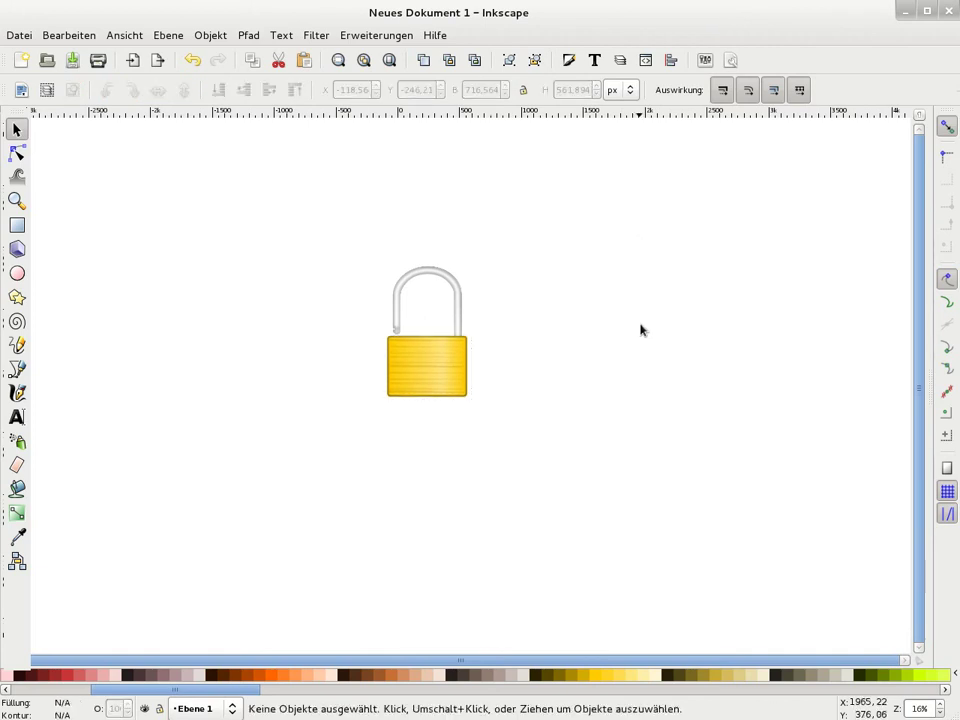